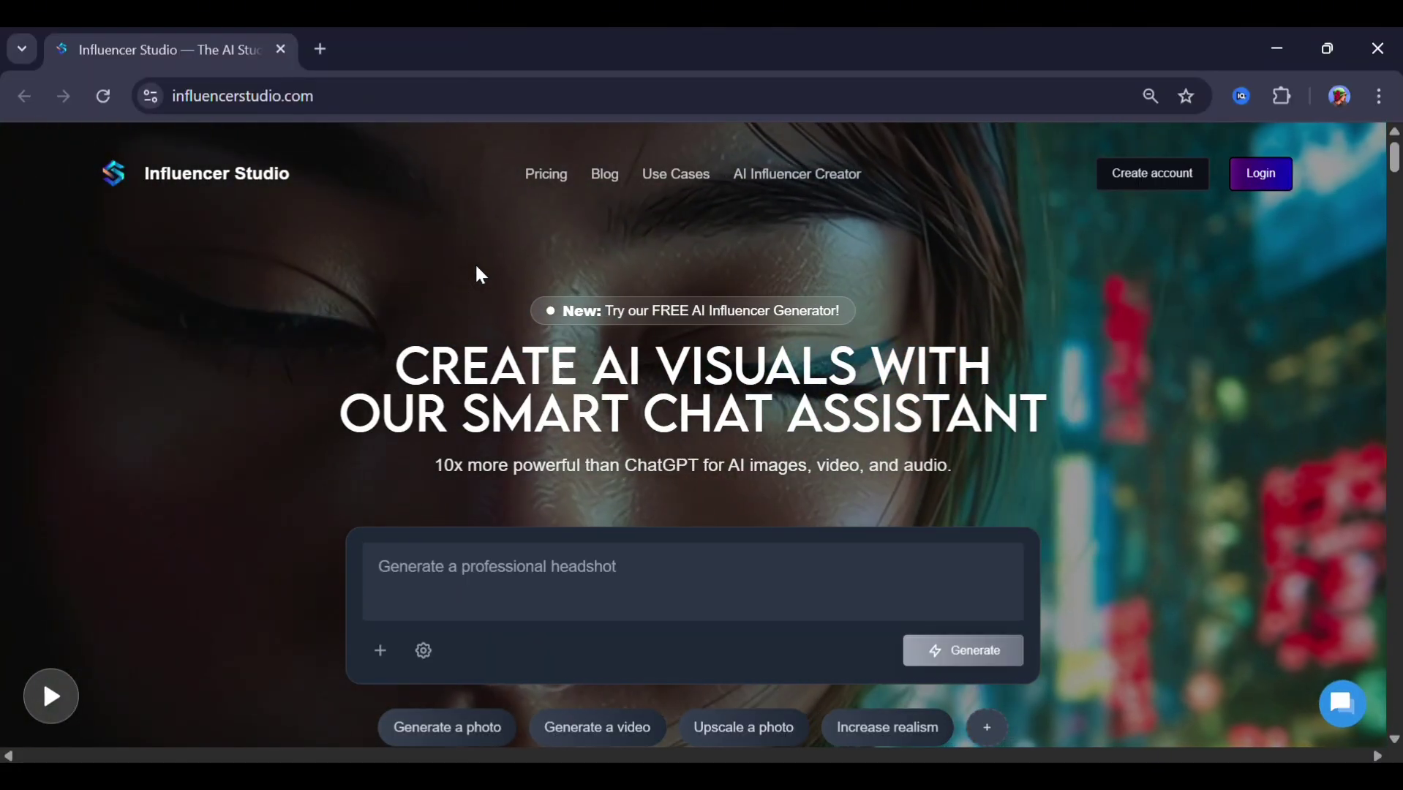
Sign in and browse the workspaces page down to Tutorials & Guides and back
click(1170, 179)
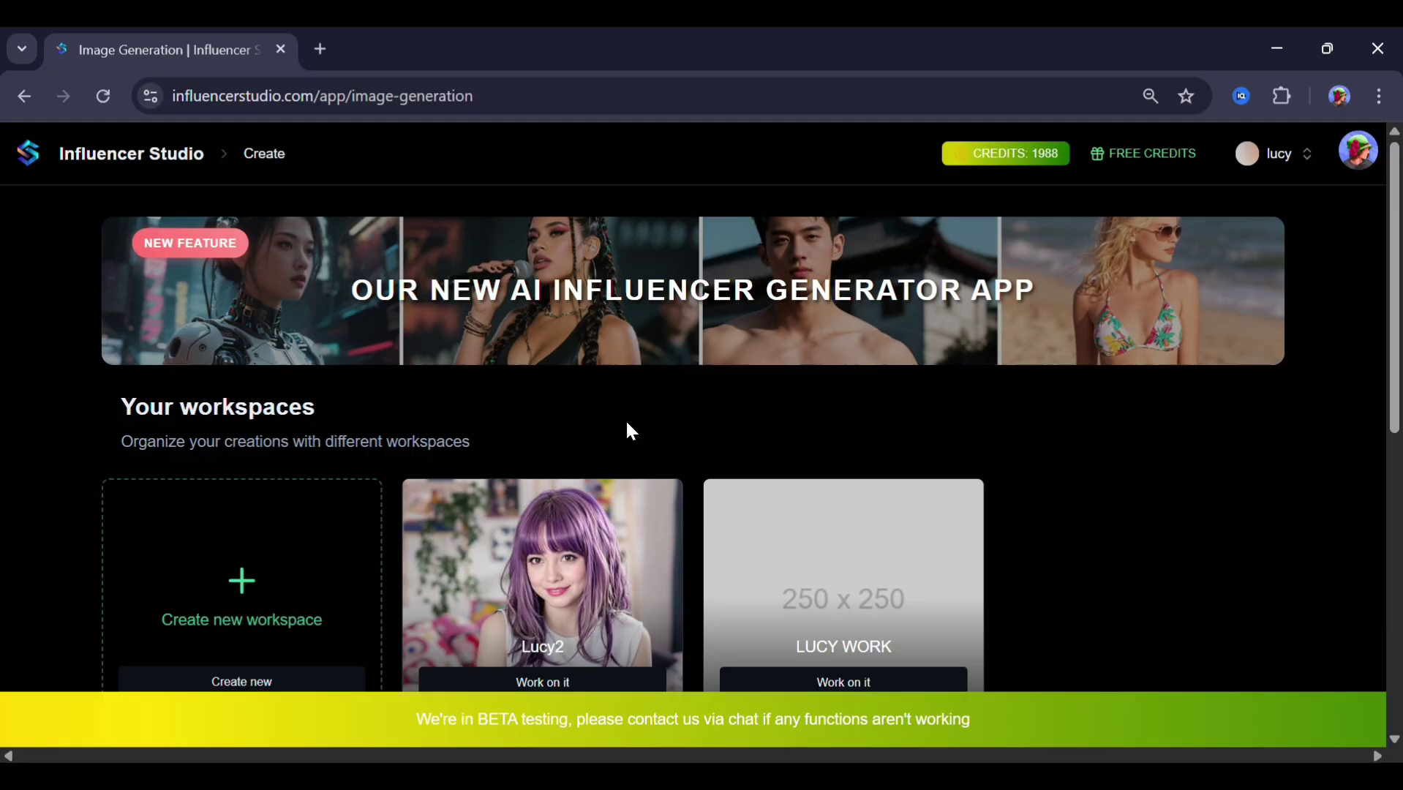
scroll(627, 424, down, 2)
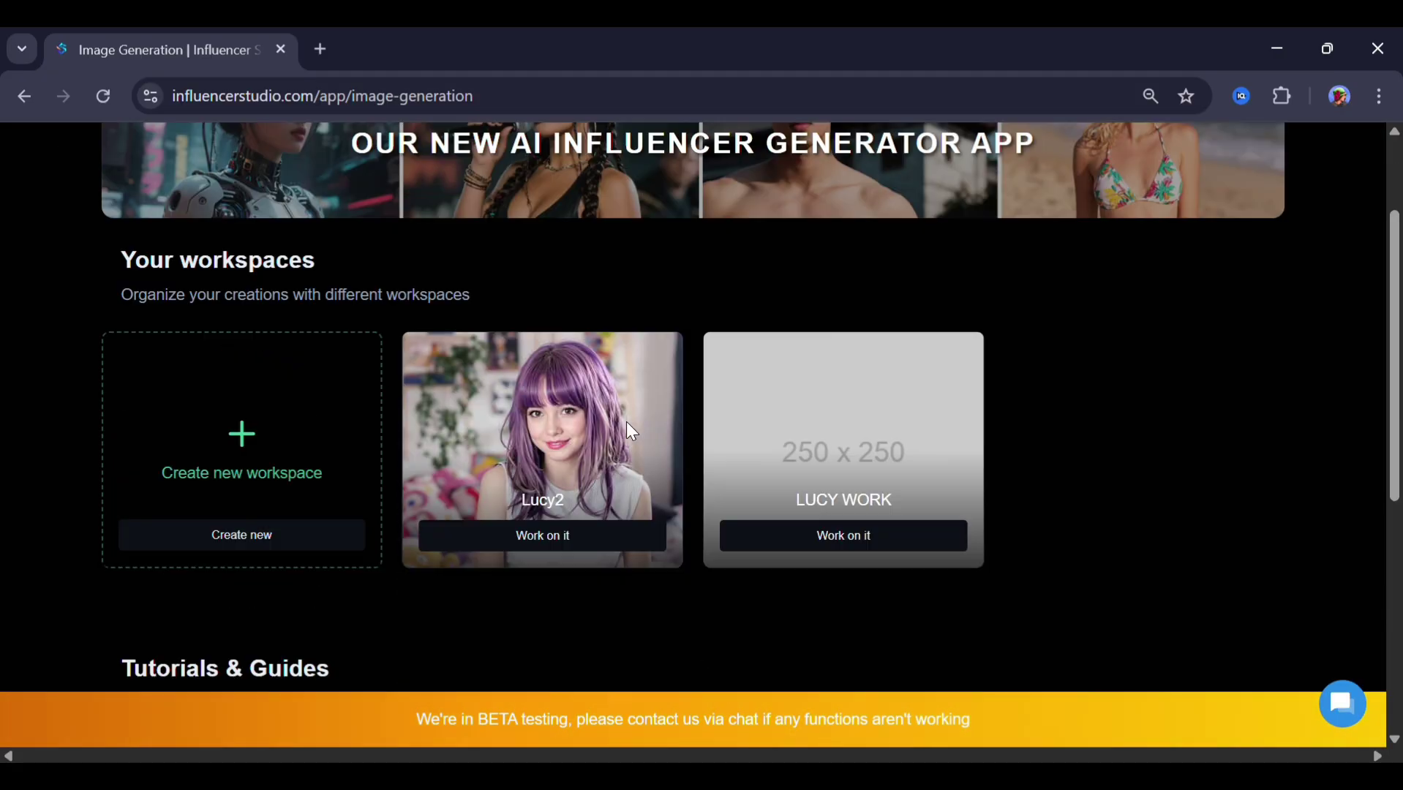
scroll(627, 424, down, 6)
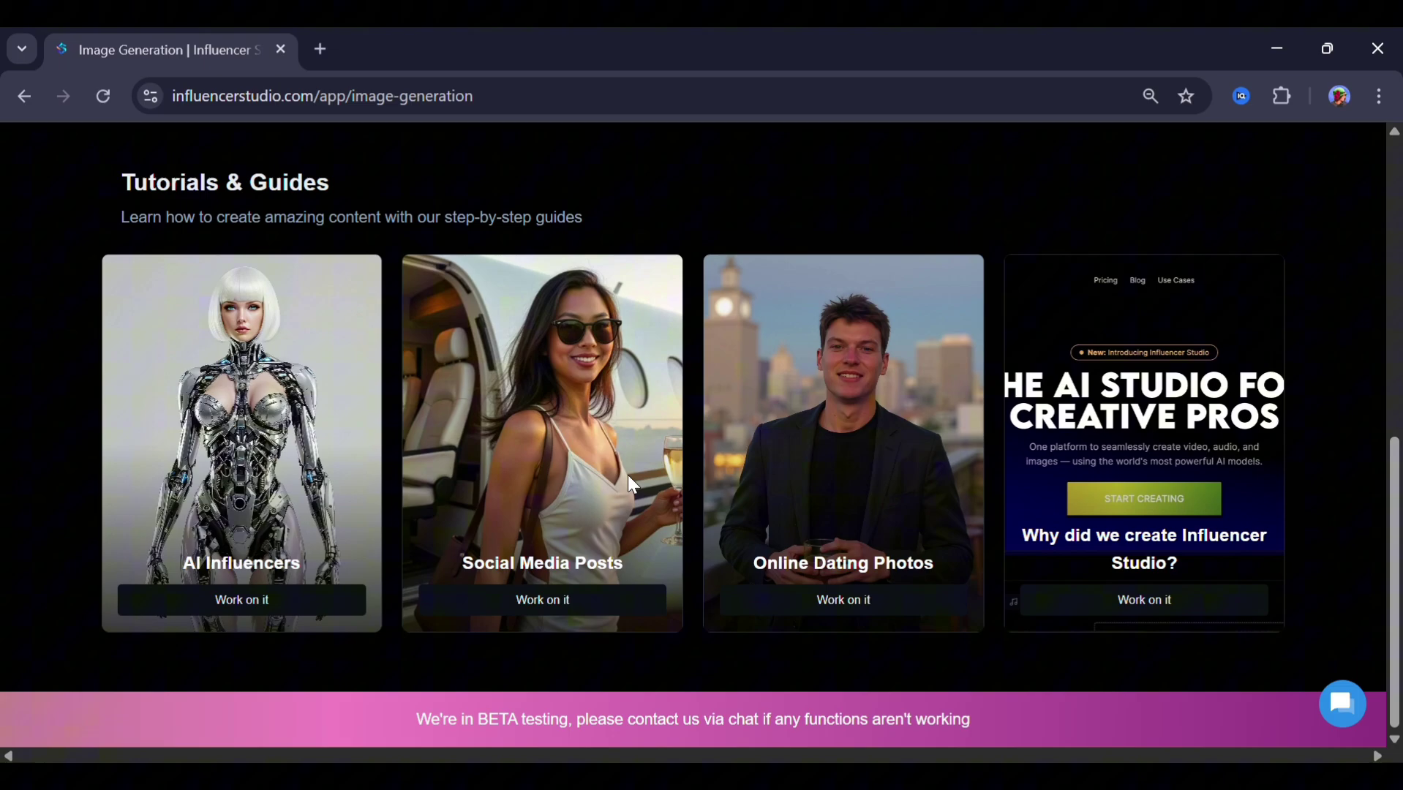
scroll(629, 475, up, 5)
scroll(628, 475, up, 4)
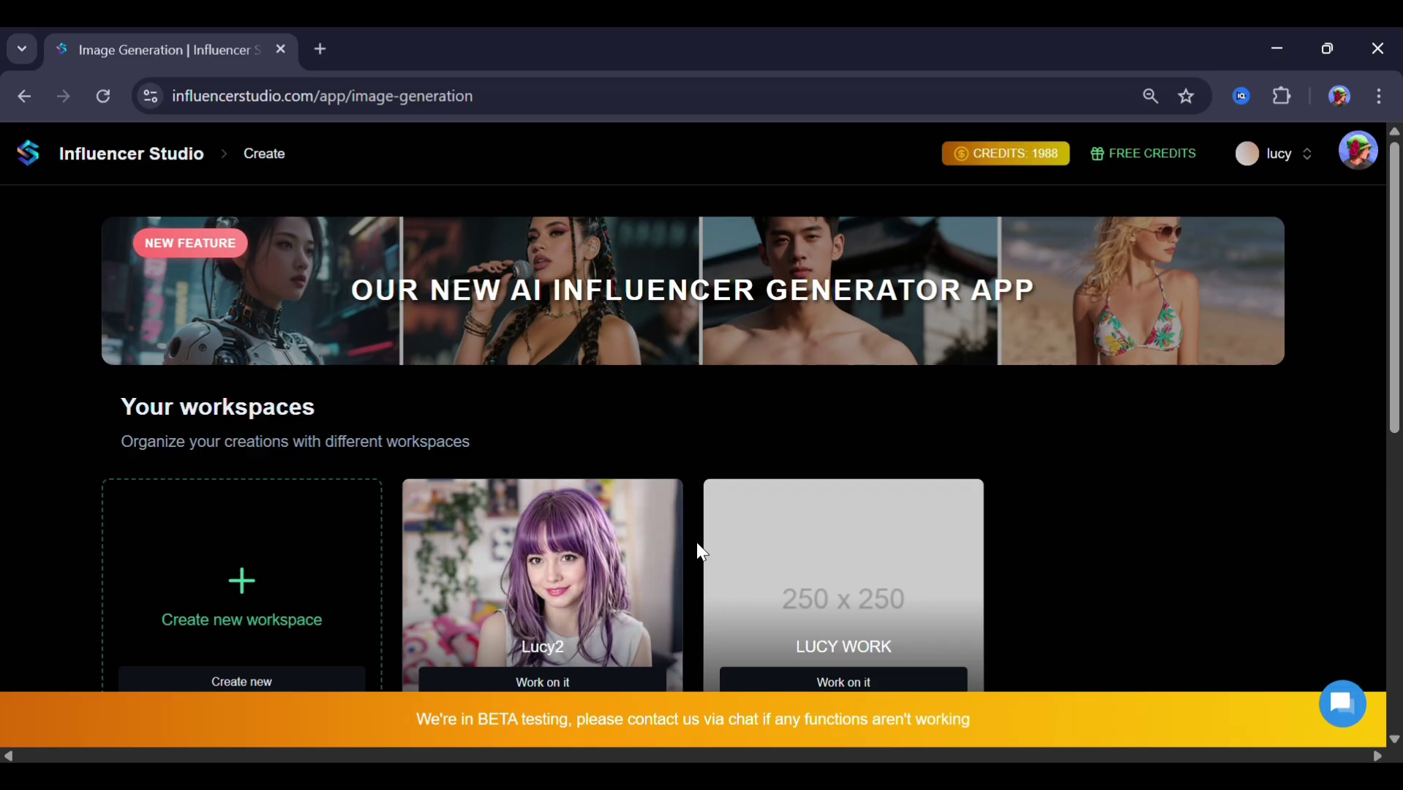
scroll(697, 543, down, 2)
scroll(699, 547, down, 1)
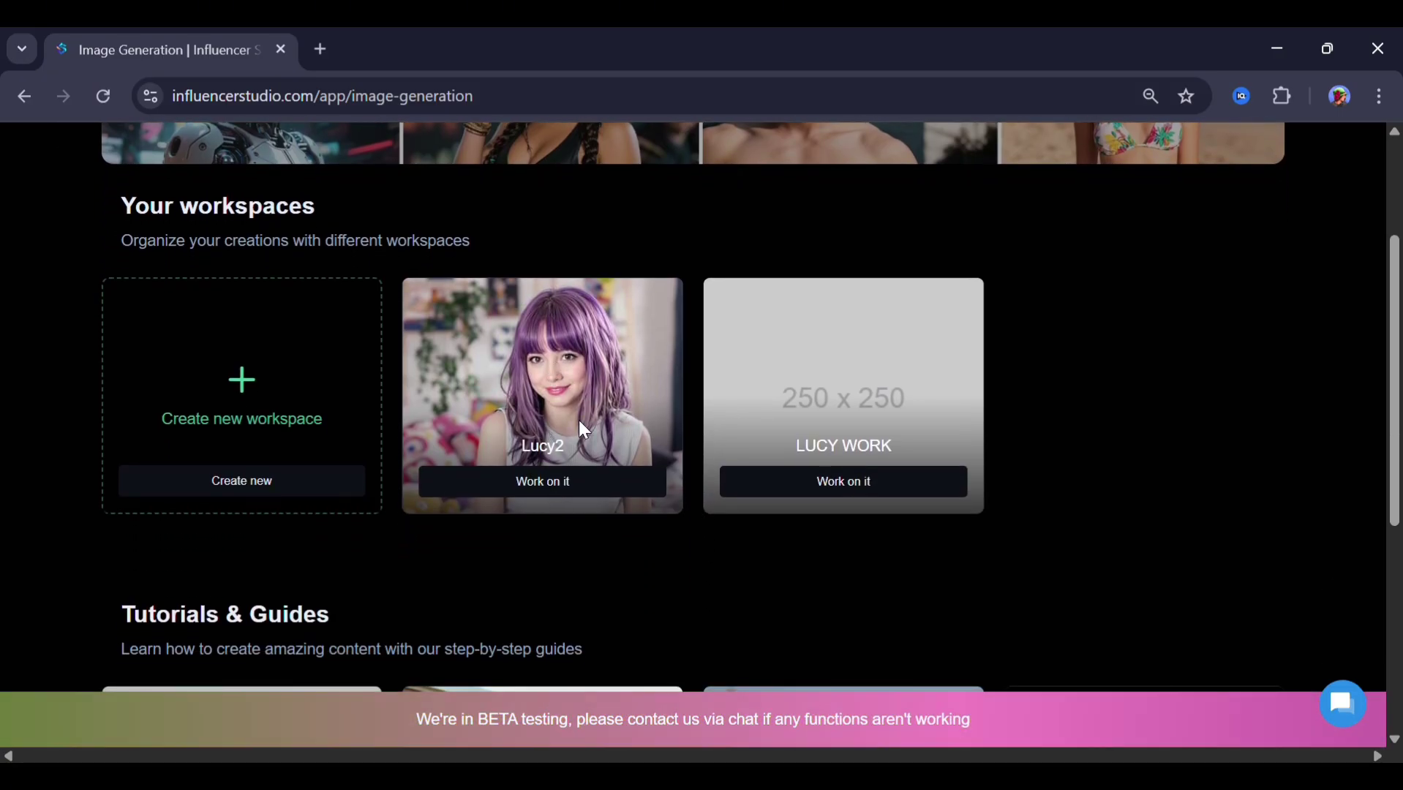
Create a workspace named Lucy3 and switch it to Advanced mode
click(259, 485)
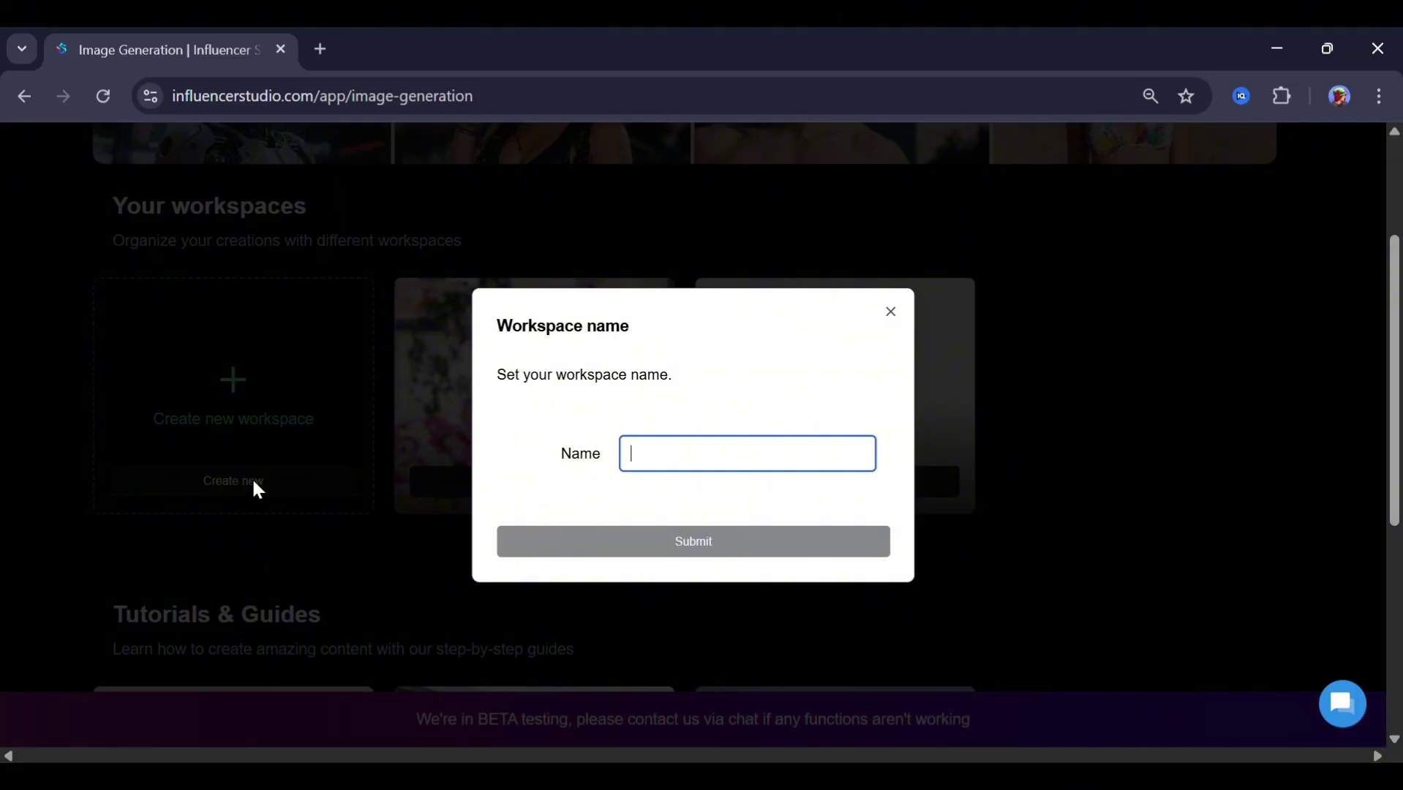
text(Lucy3)
click(760, 540)
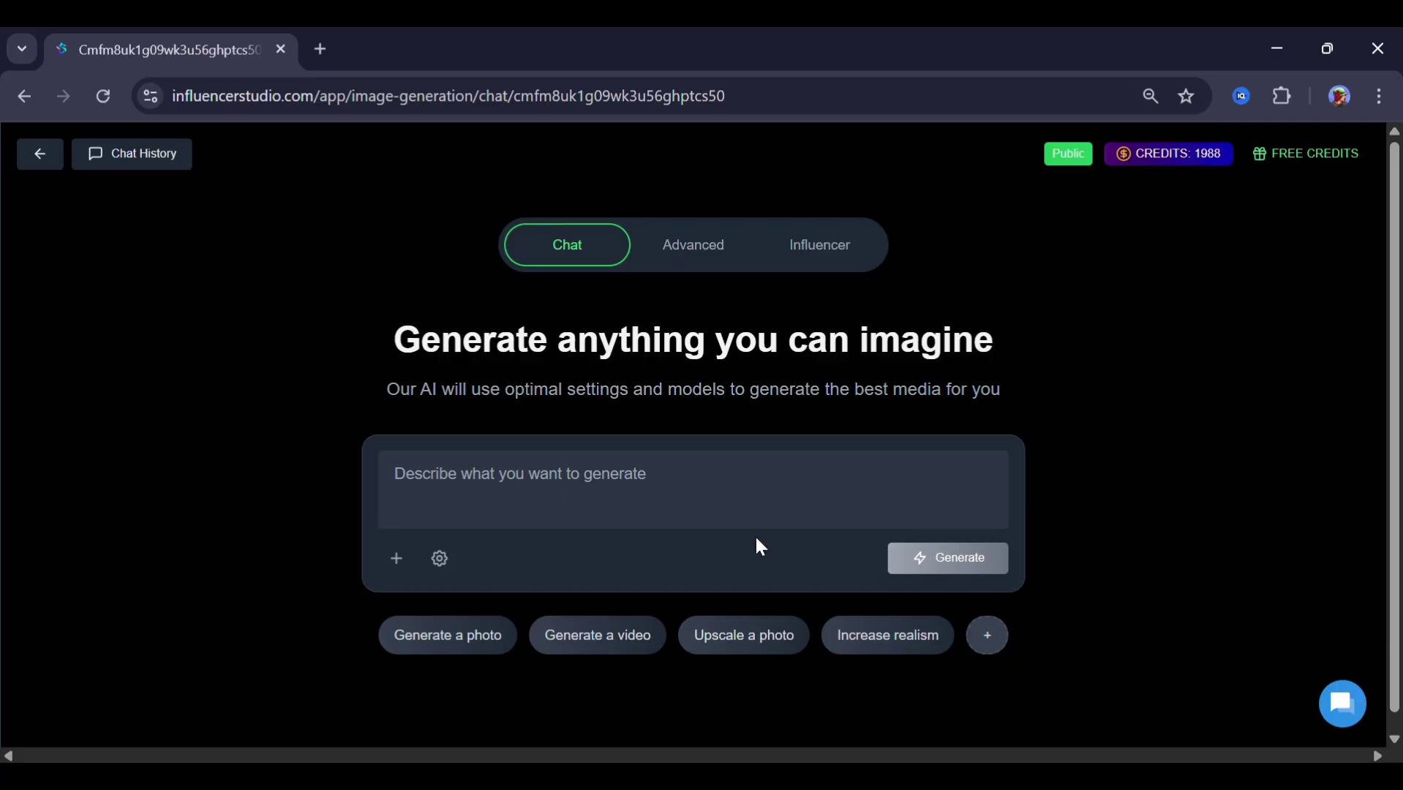
click(695, 248)
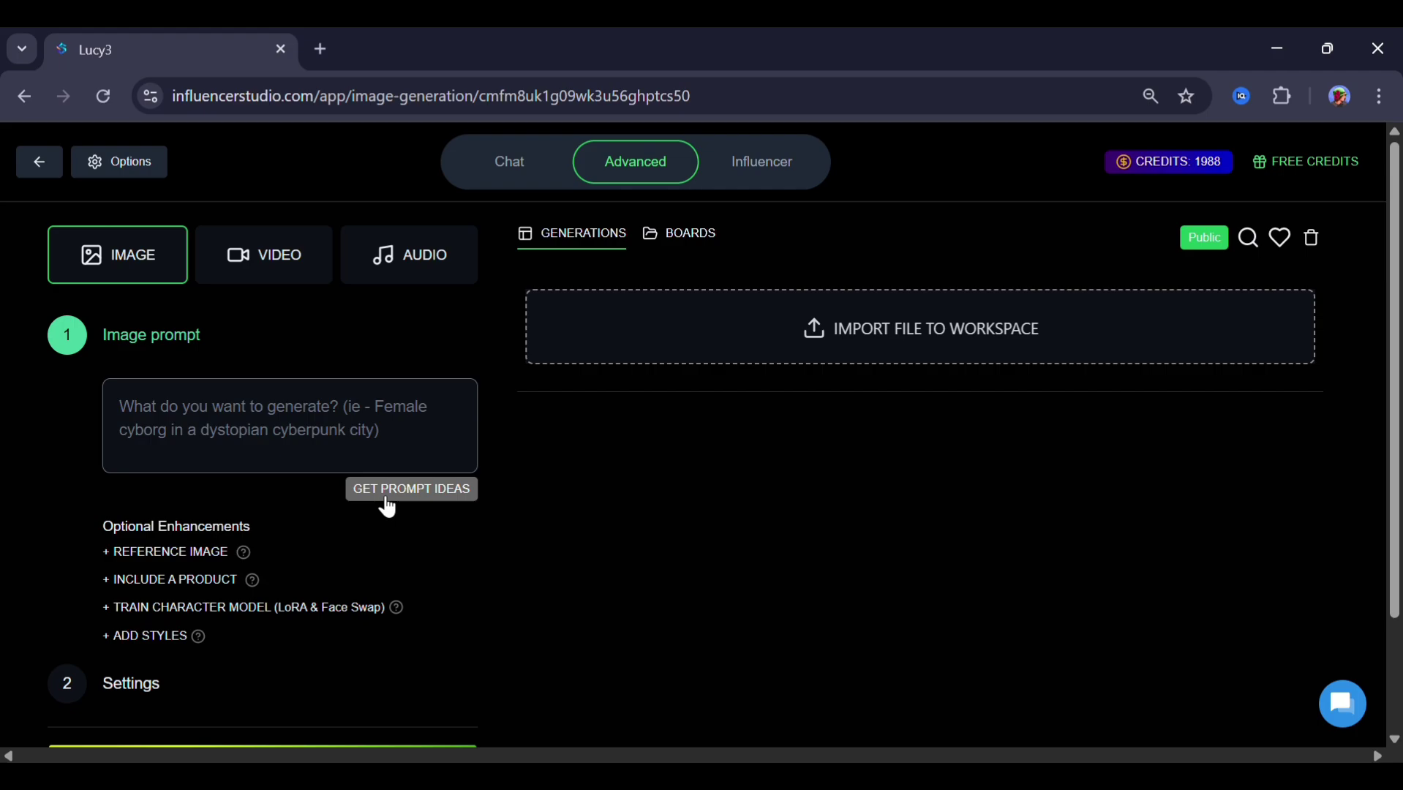
Enter the image prompt 'A girl with purple hair in her room.'
scroll(388, 507, down, 2)
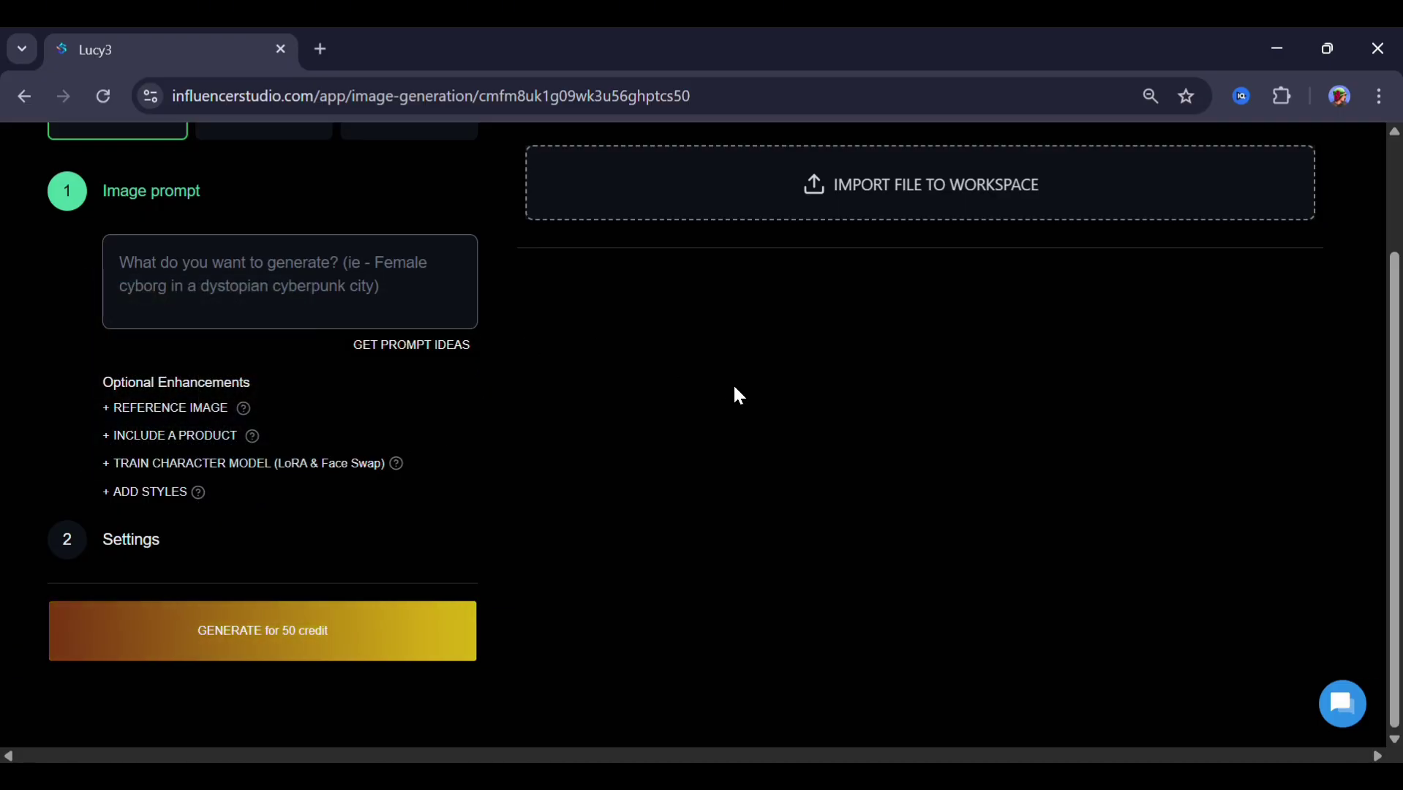
key(ctrl+minus)
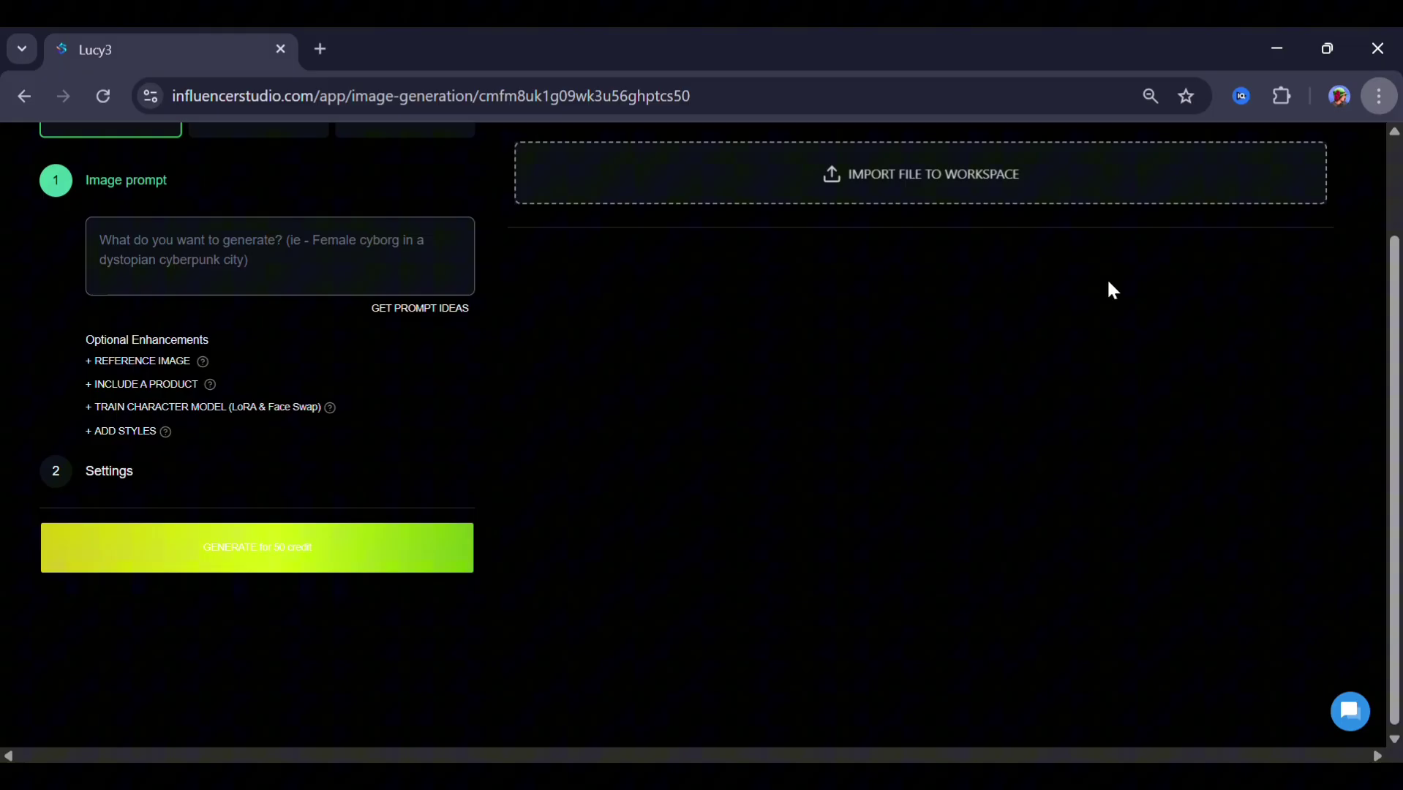
key(ctrl+plus)
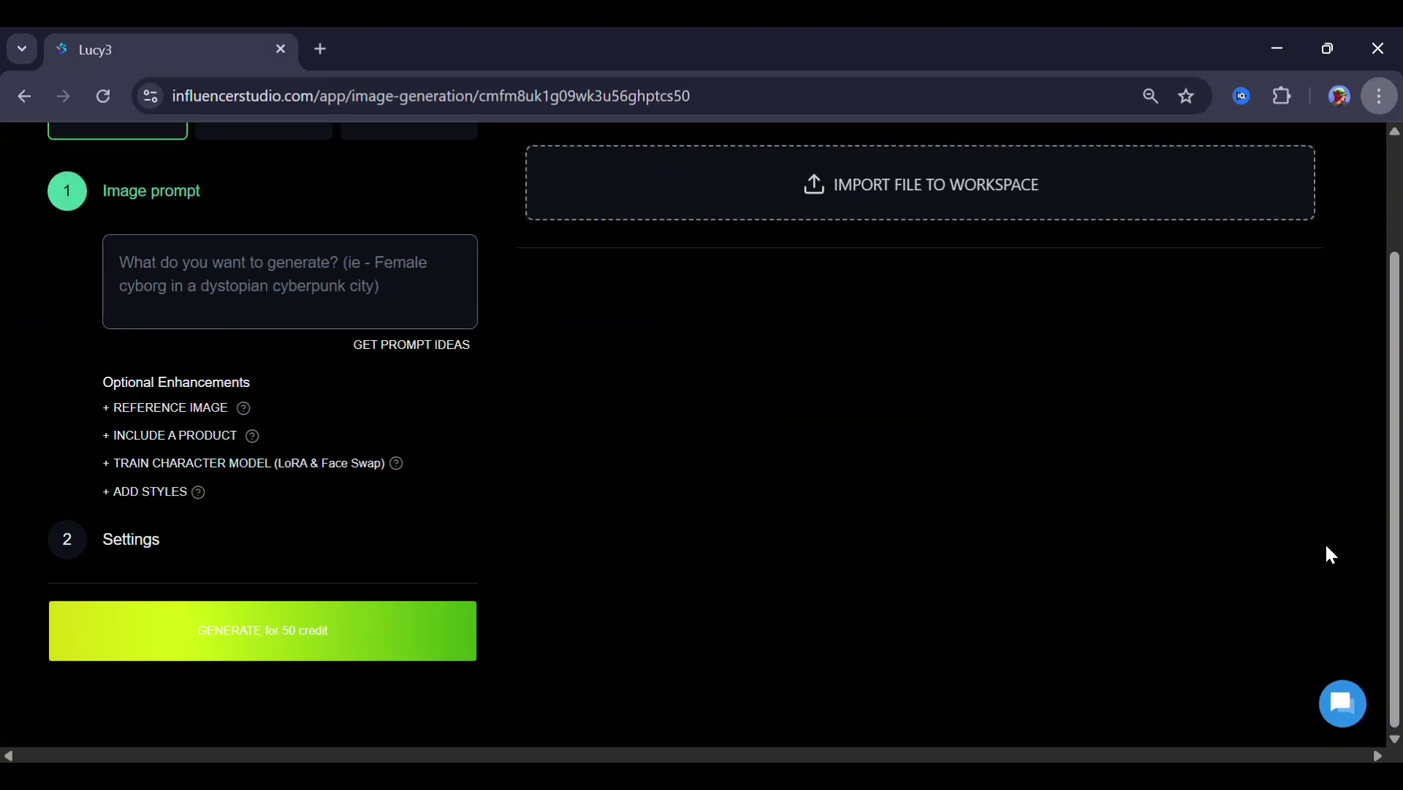
key(ctrl+plus)
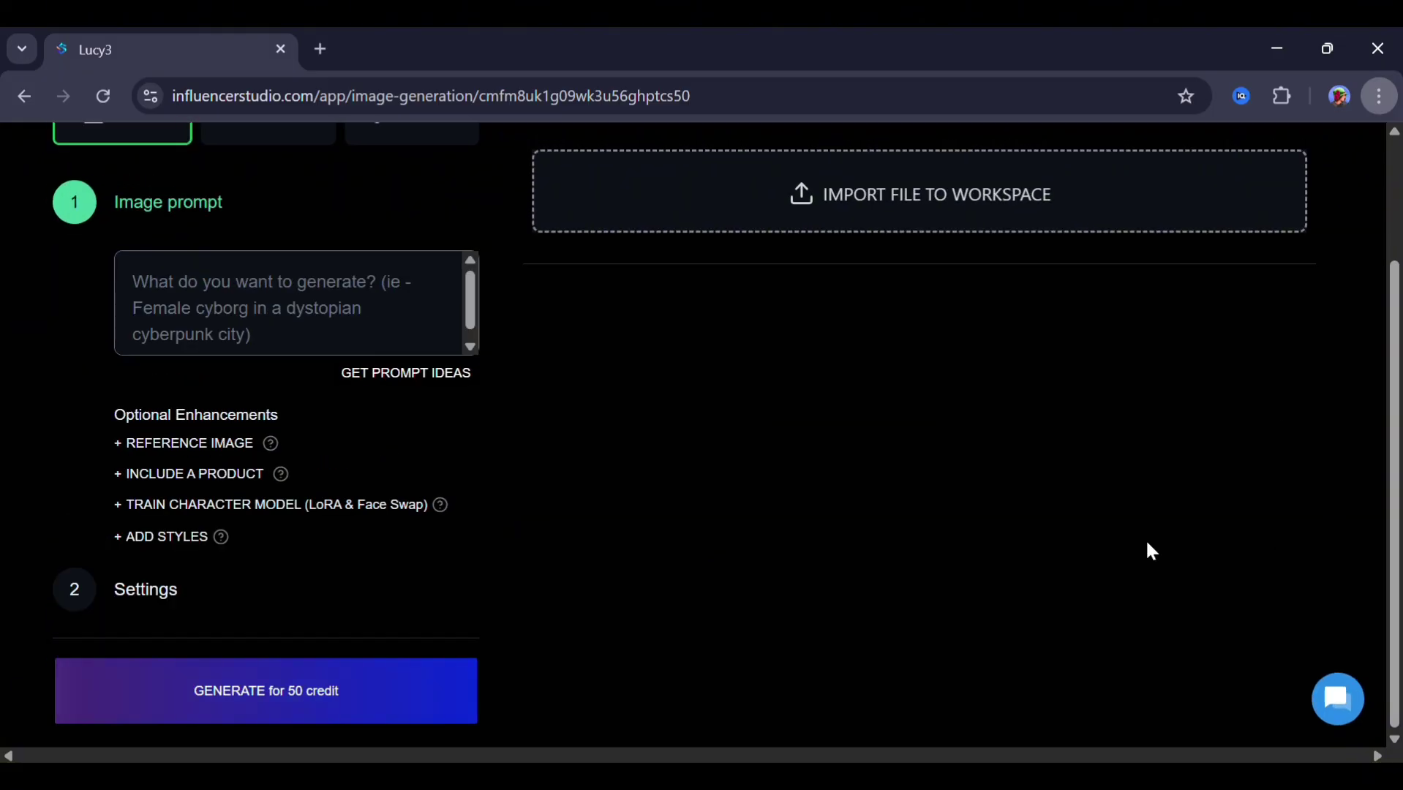
scroll(908, 522, up, 3)
click(209, 468)
text(A)
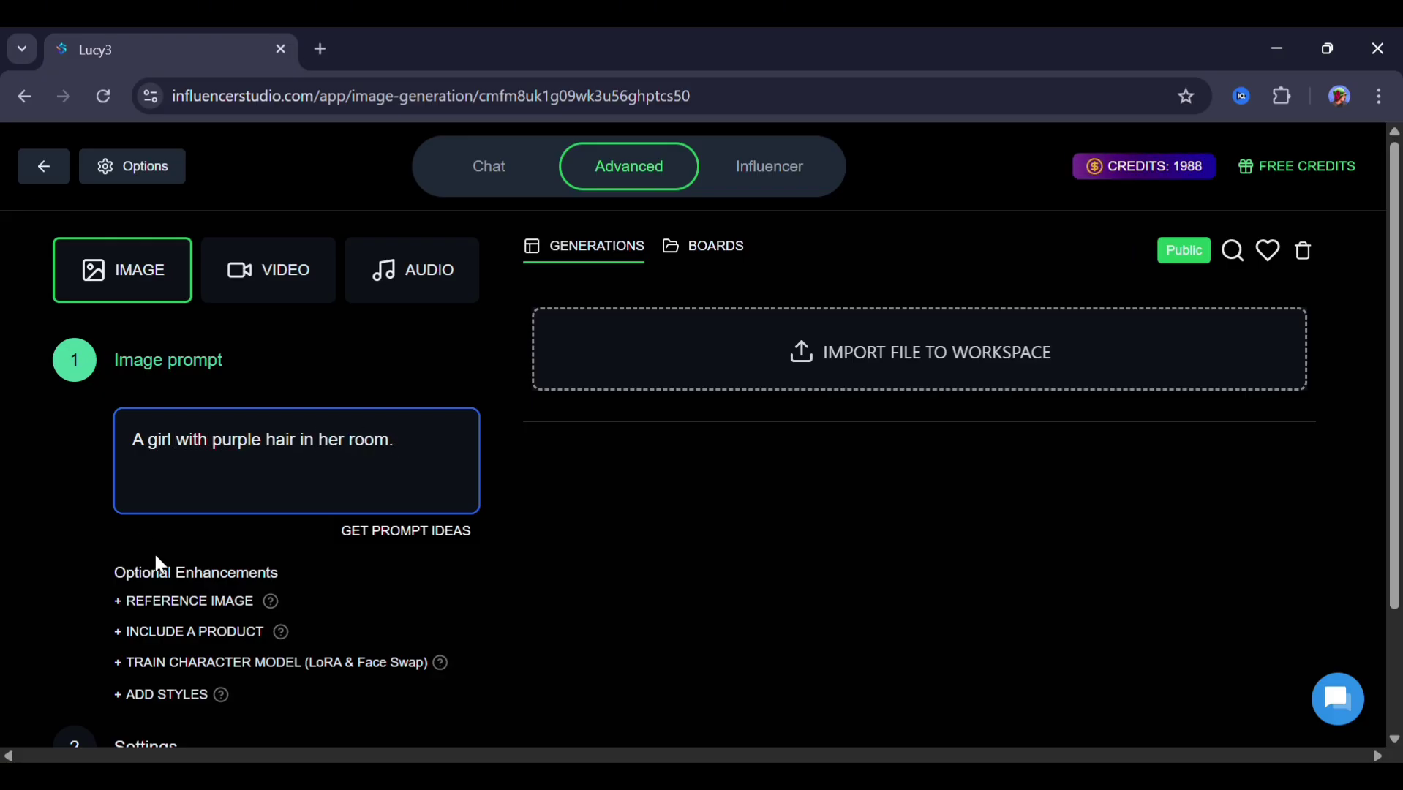
Generate the purple-hair images at Widescreen (16:9) aspect ratio
scroll(159, 563, down, 2)
click(174, 593)
scroll(336, 520, down, 1)
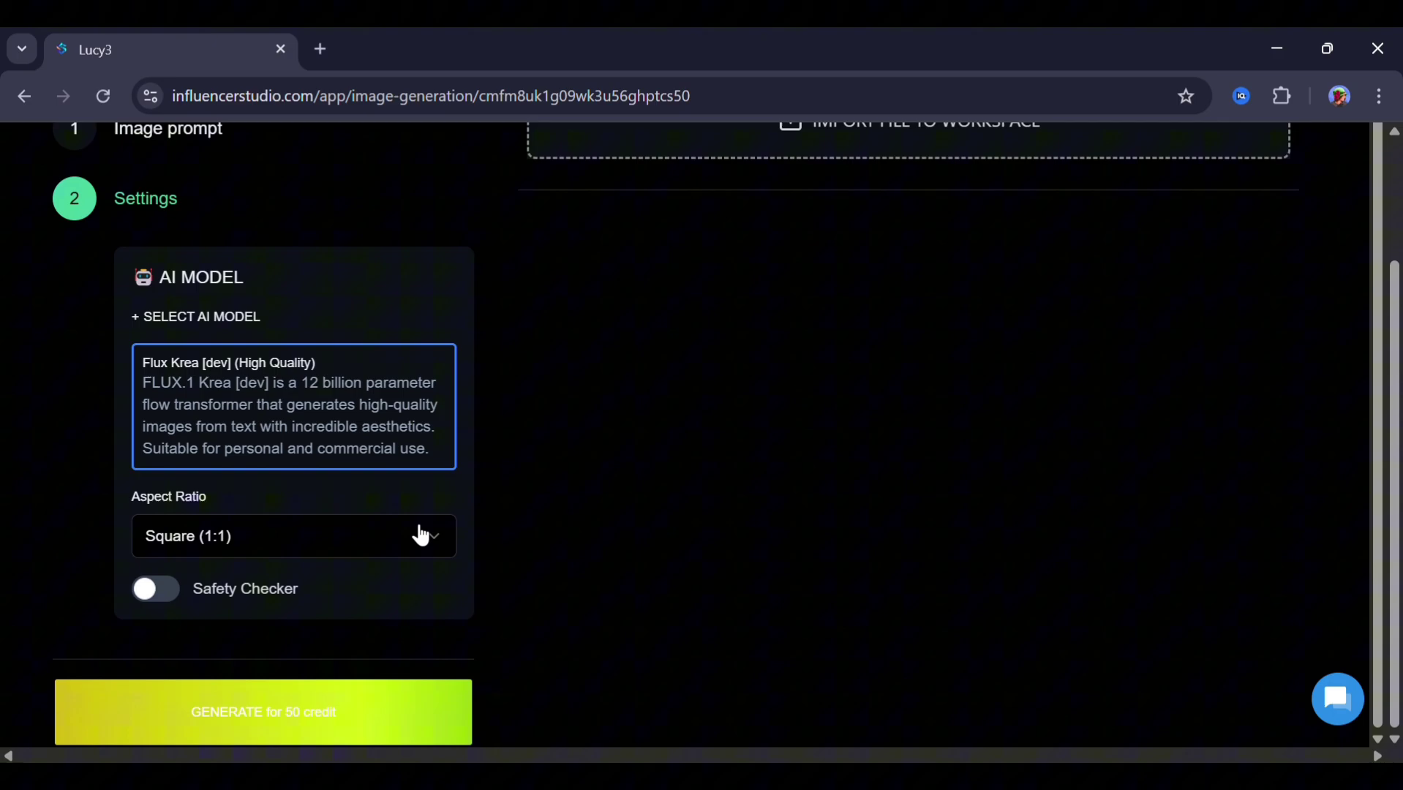
click(413, 534)
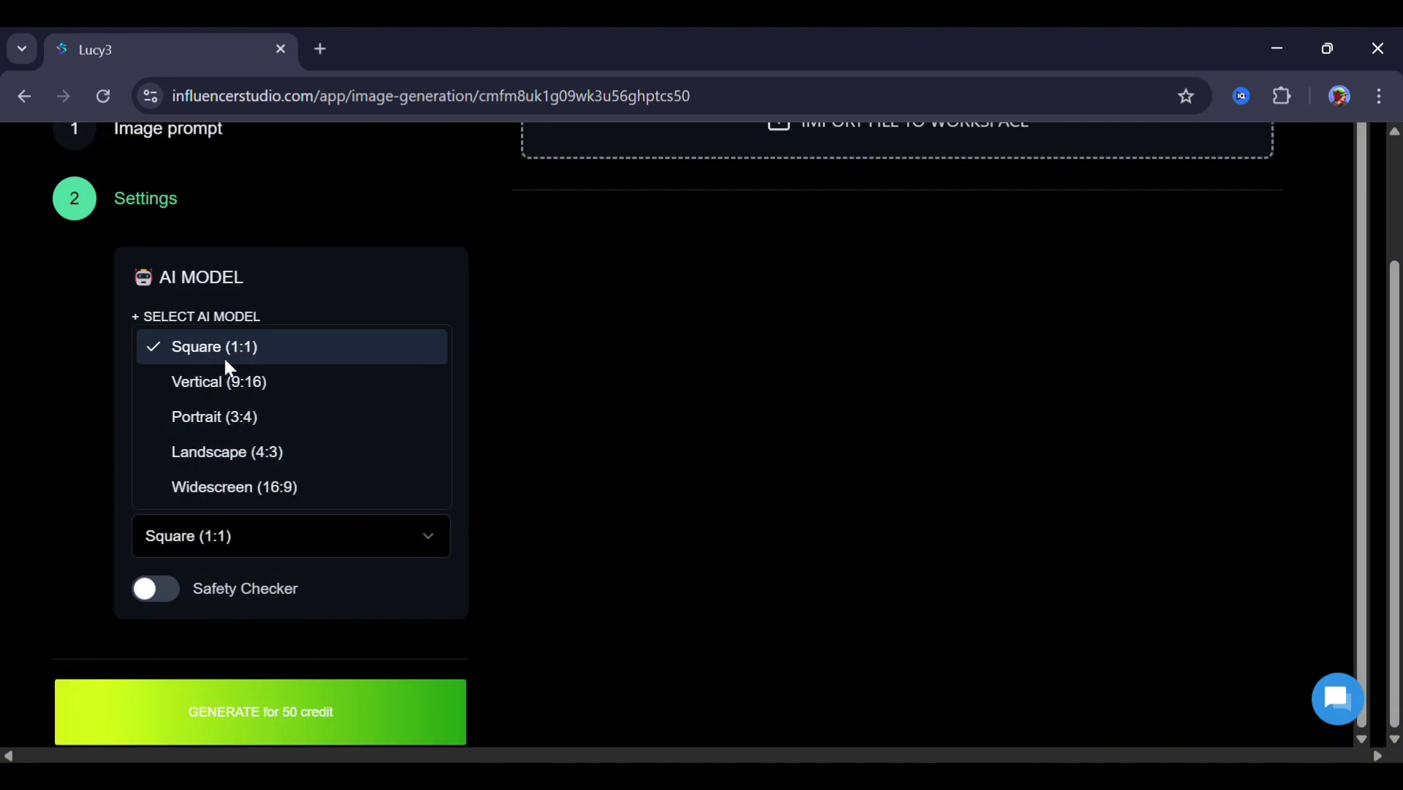
click(285, 498)
click(257, 729)
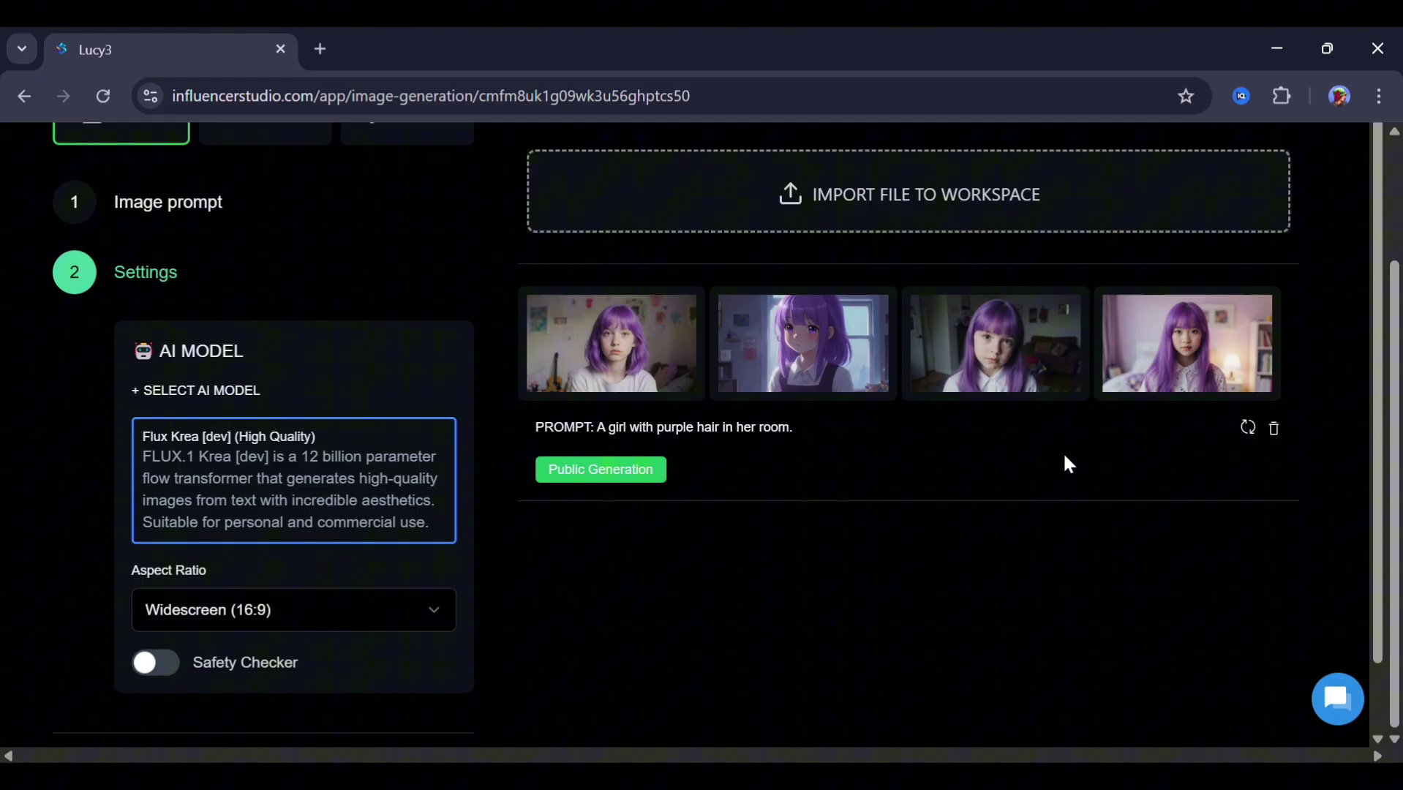
Change the prompt's hair colour from purple to orange
scroll(248, 357, up, 3)
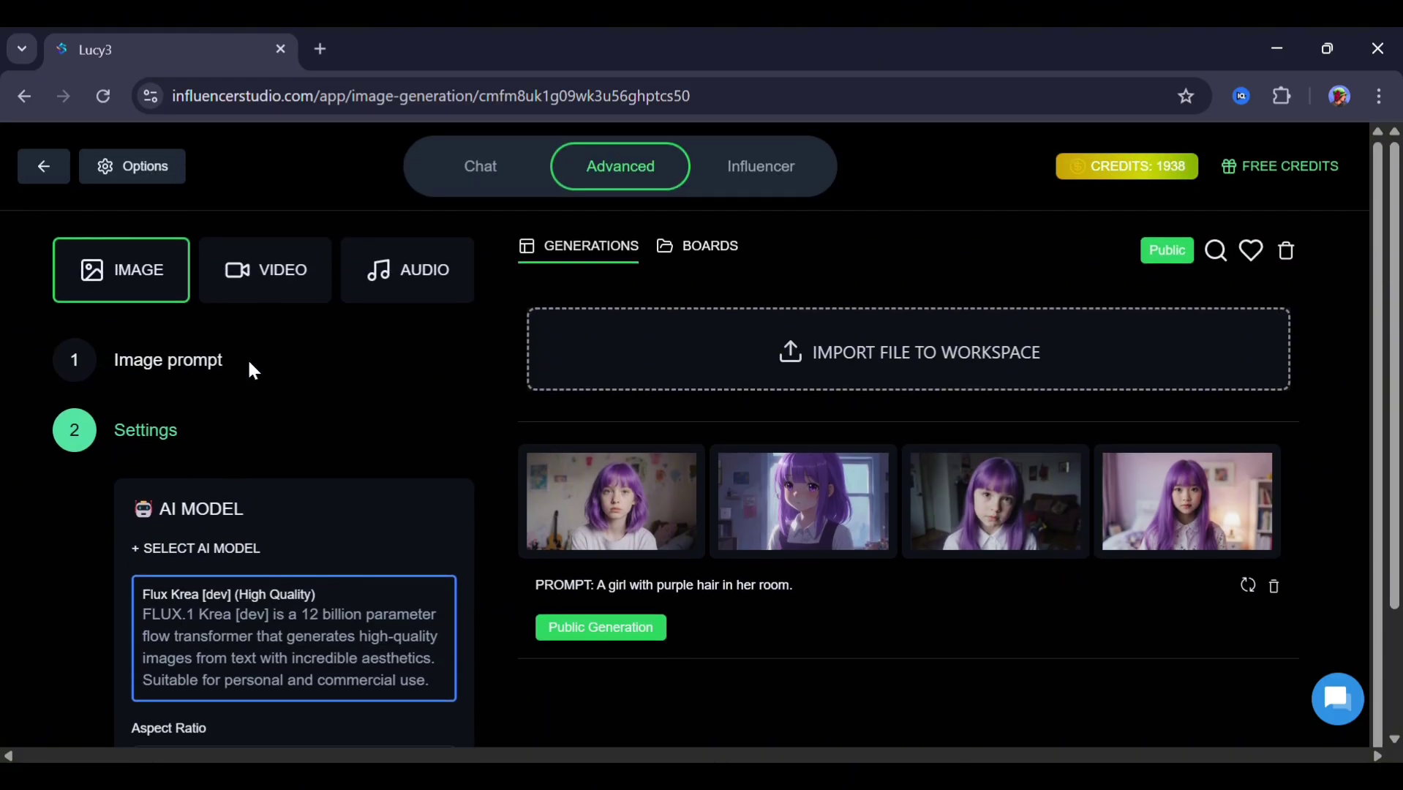
click(162, 363)
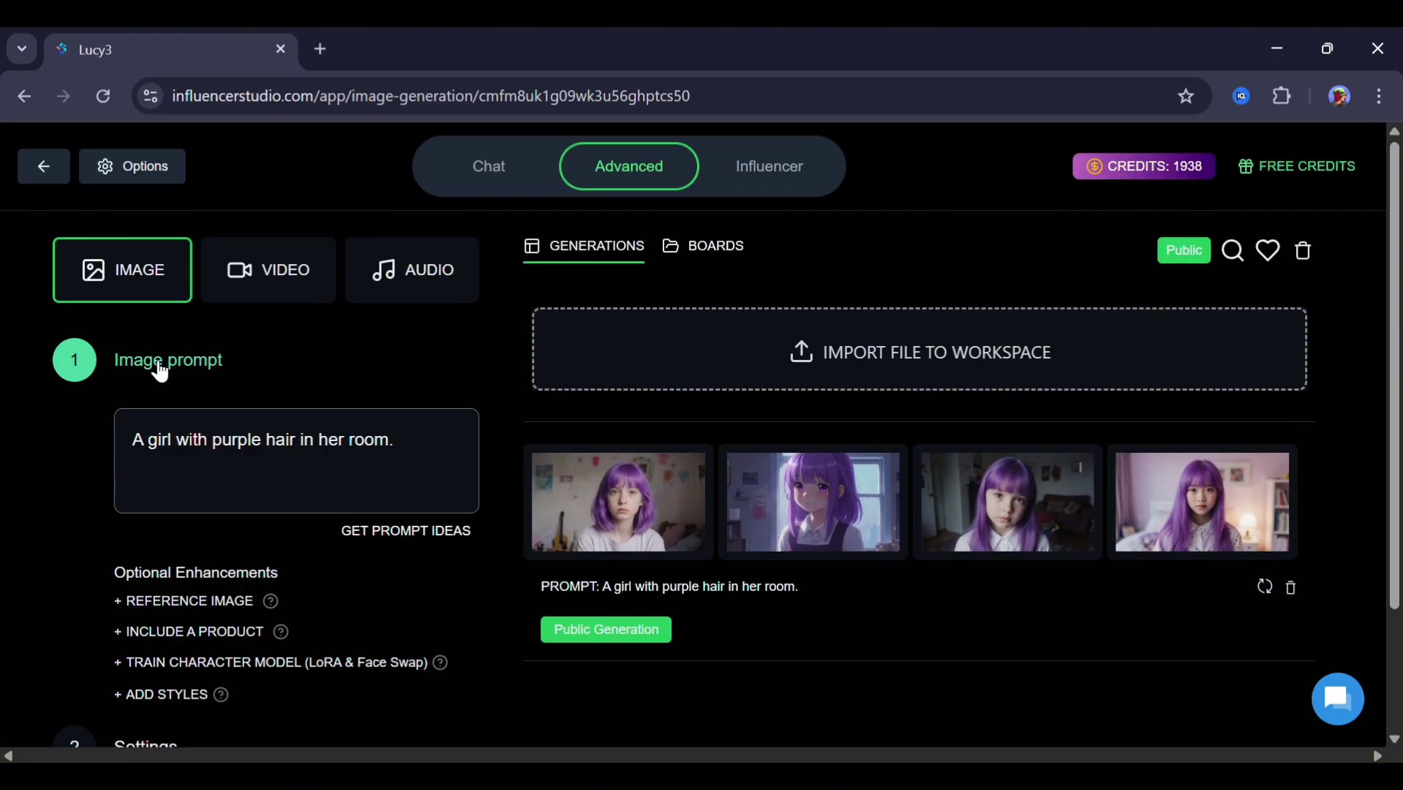
click(269, 456)
key(BackSpace)
key(BackSpace)
text(oran)
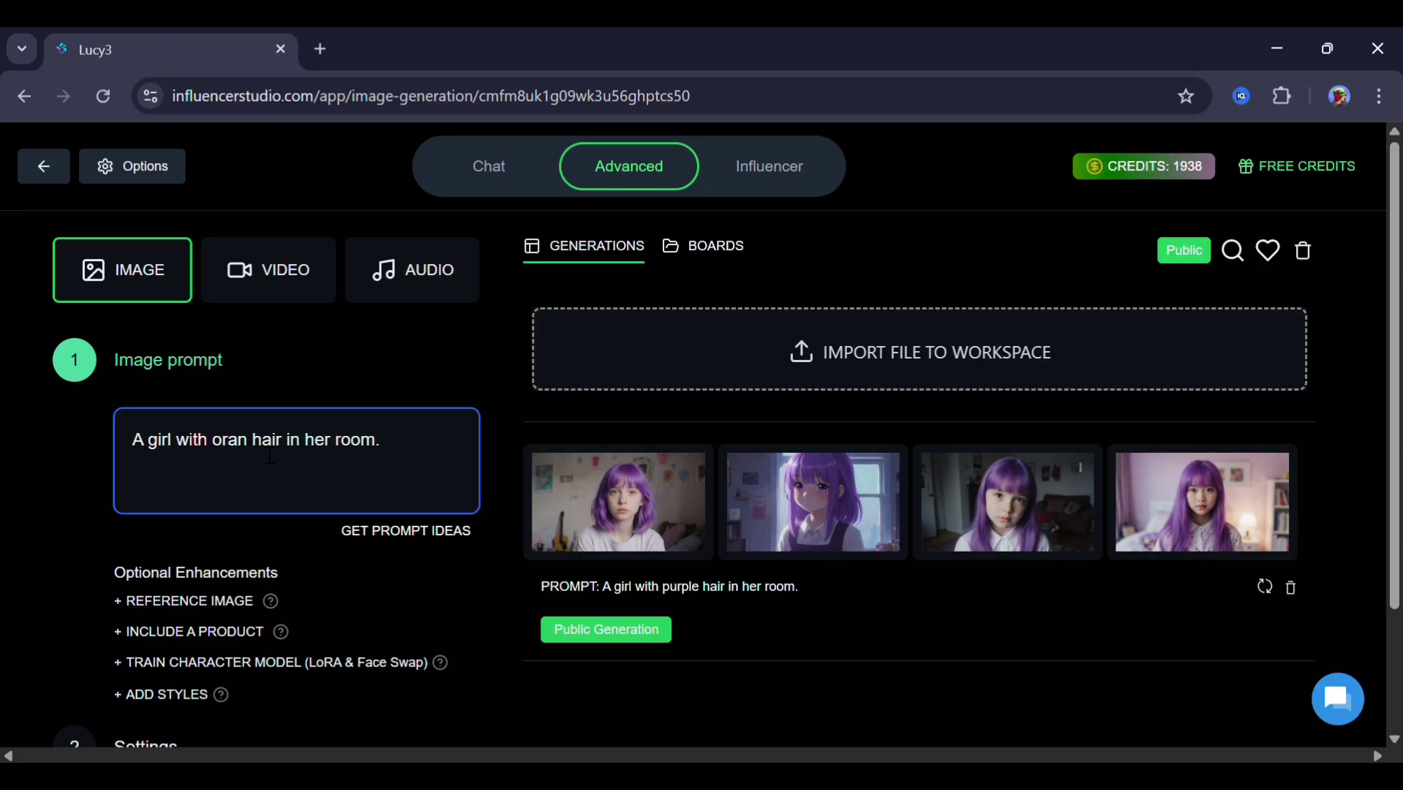
text(ge)
Select the Bytedance Seedream v3 model in the generation settings
scroll(175, 585, down, 2)
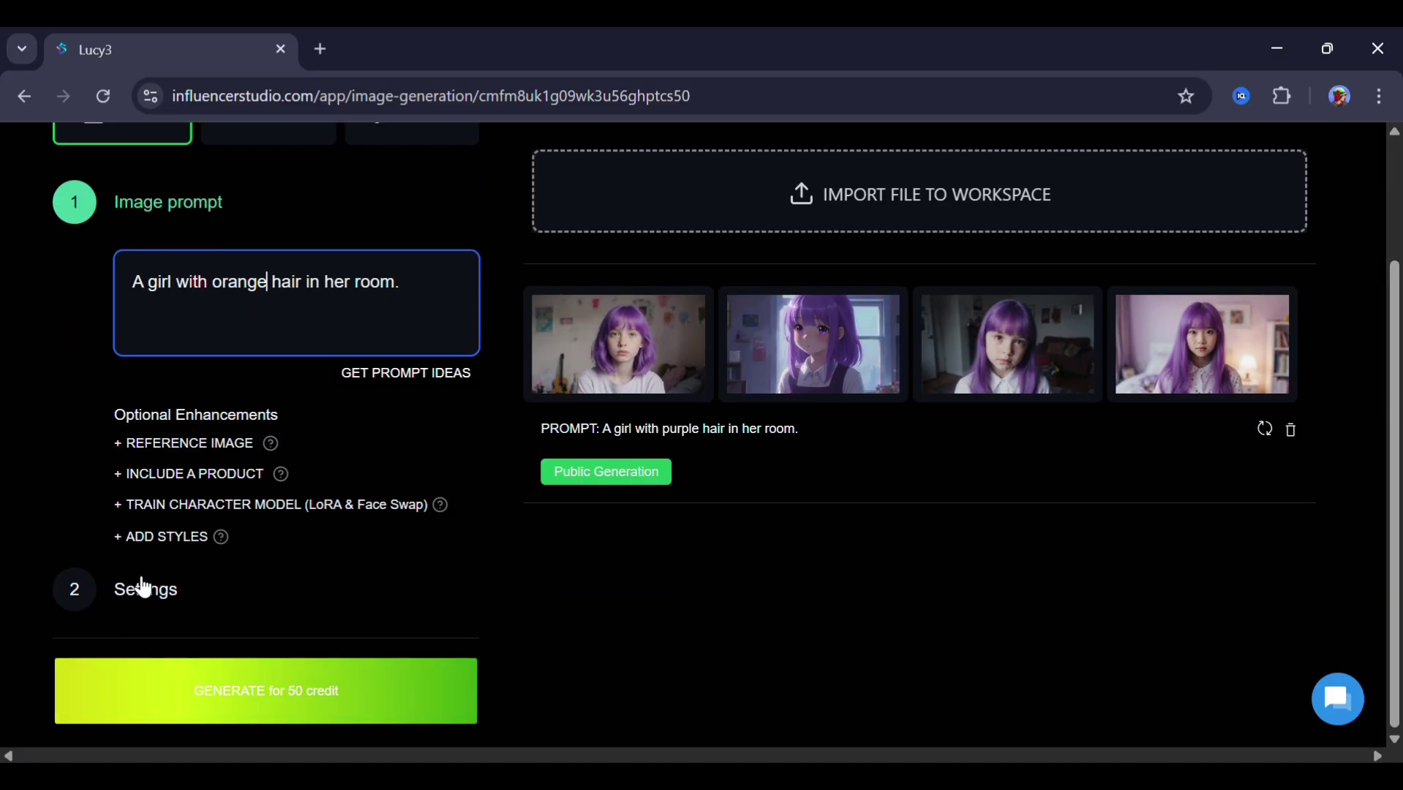
click(143, 587)
scroll(219, 591, down, 1)
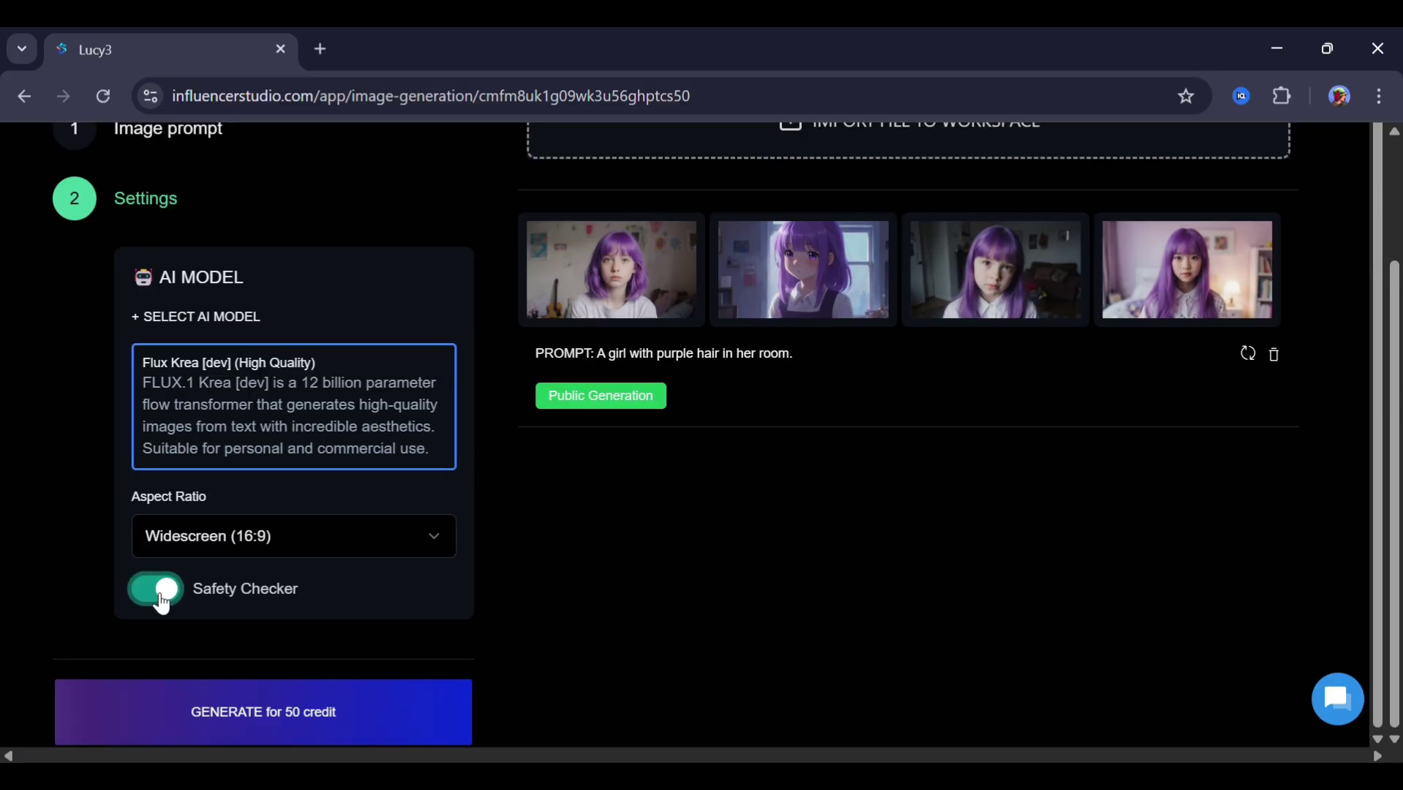
click(230, 399)
scroll(231, 492, down, 3)
scroll(229, 491, down, 9)
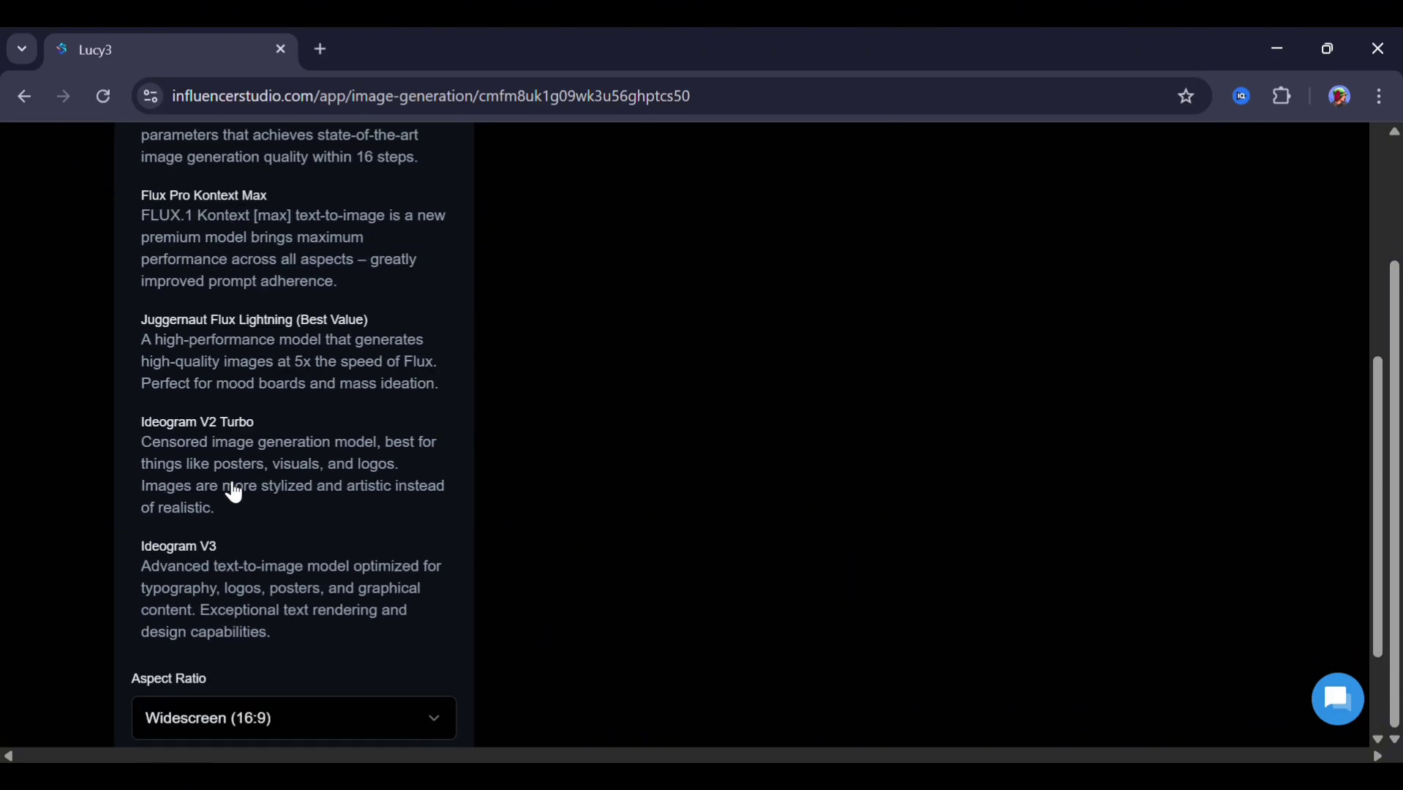
scroll(228, 490, down, 3)
scroll(227, 488, up, 10)
scroll(230, 490, up, 4)
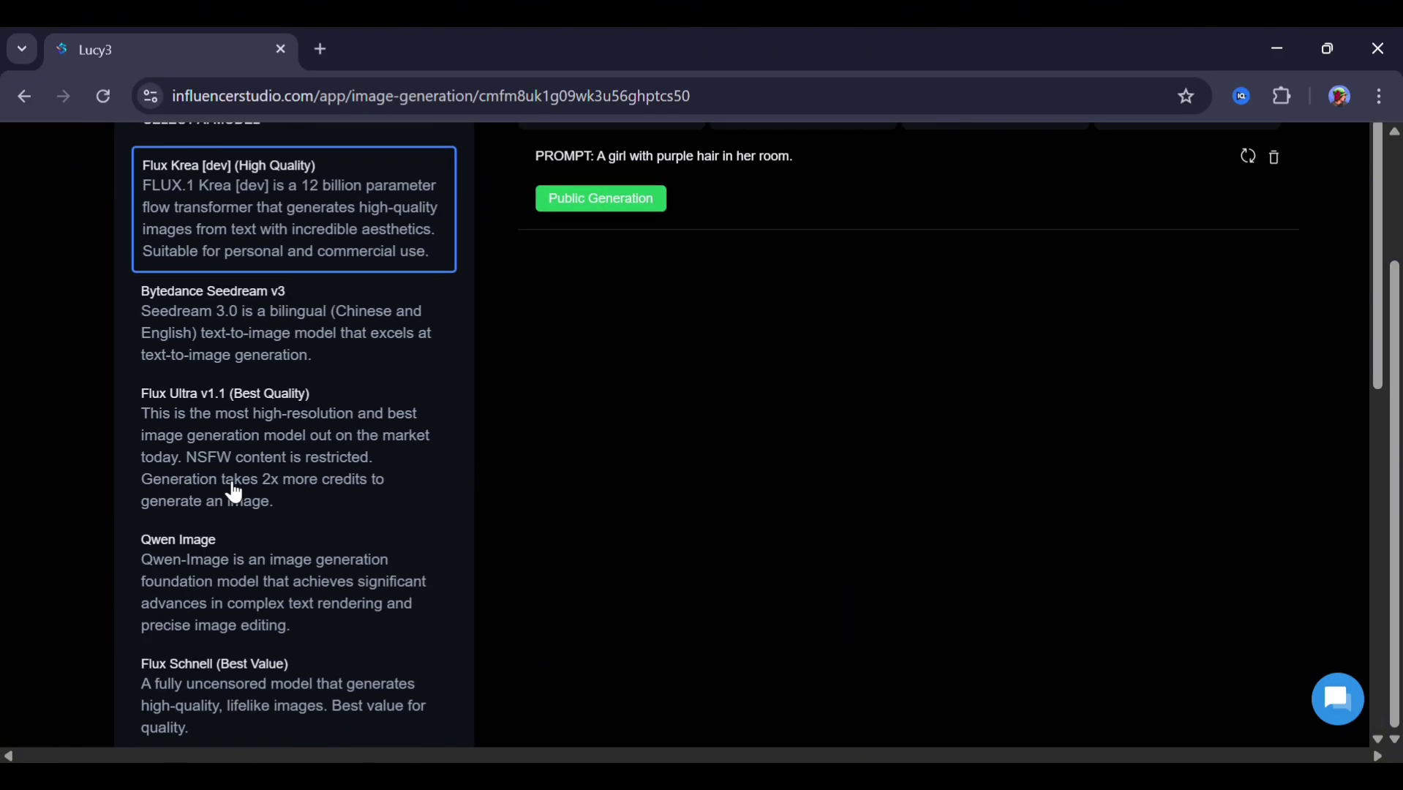
scroll(232, 492, up, 1)
scroll(225, 557, down, 1)
scroll(269, 557, up, 2)
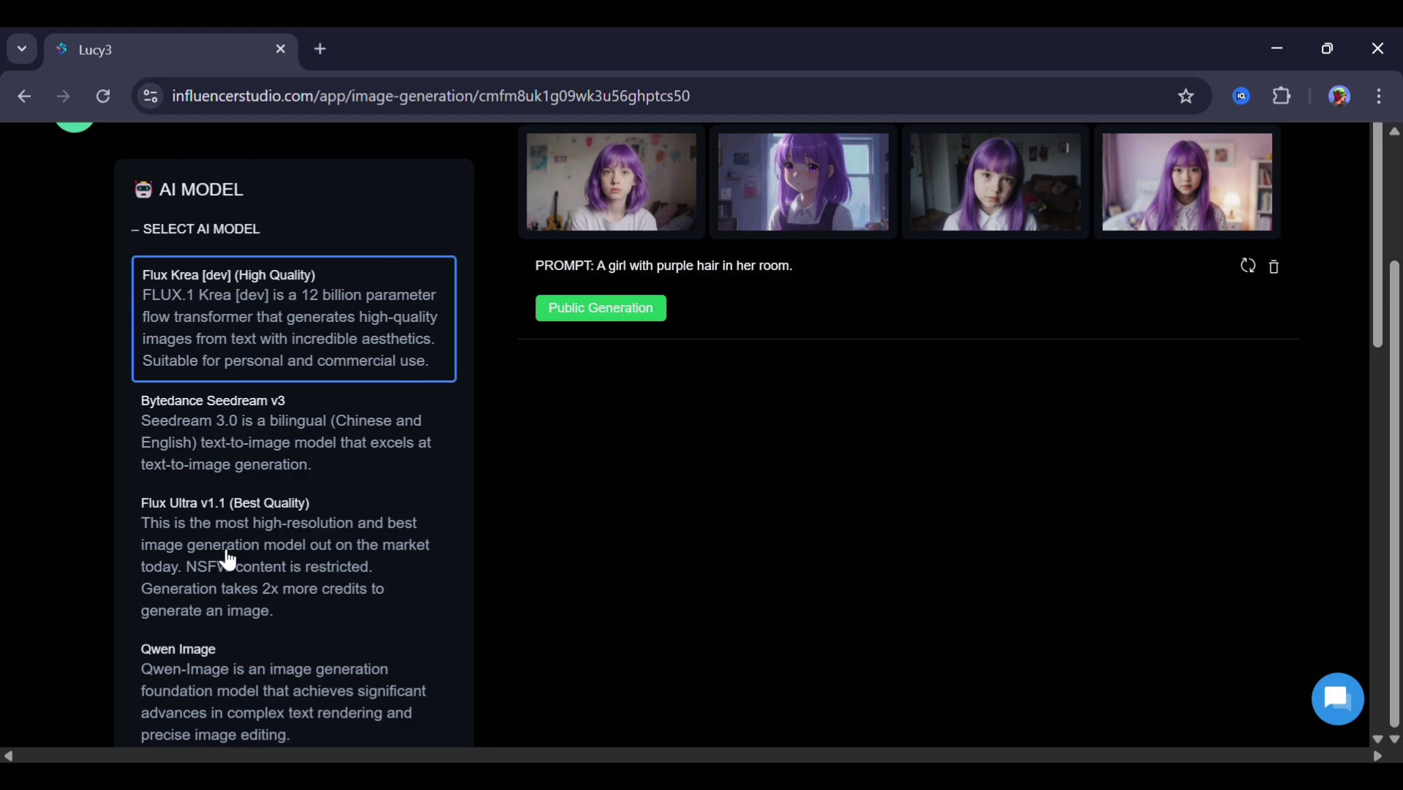
scroll(225, 558, down, 1)
click(219, 344)
Set Widescreen (16:9), adjust image count and guidance scale, and generate the orange-hair images
scroll(333, 343, down, 10)
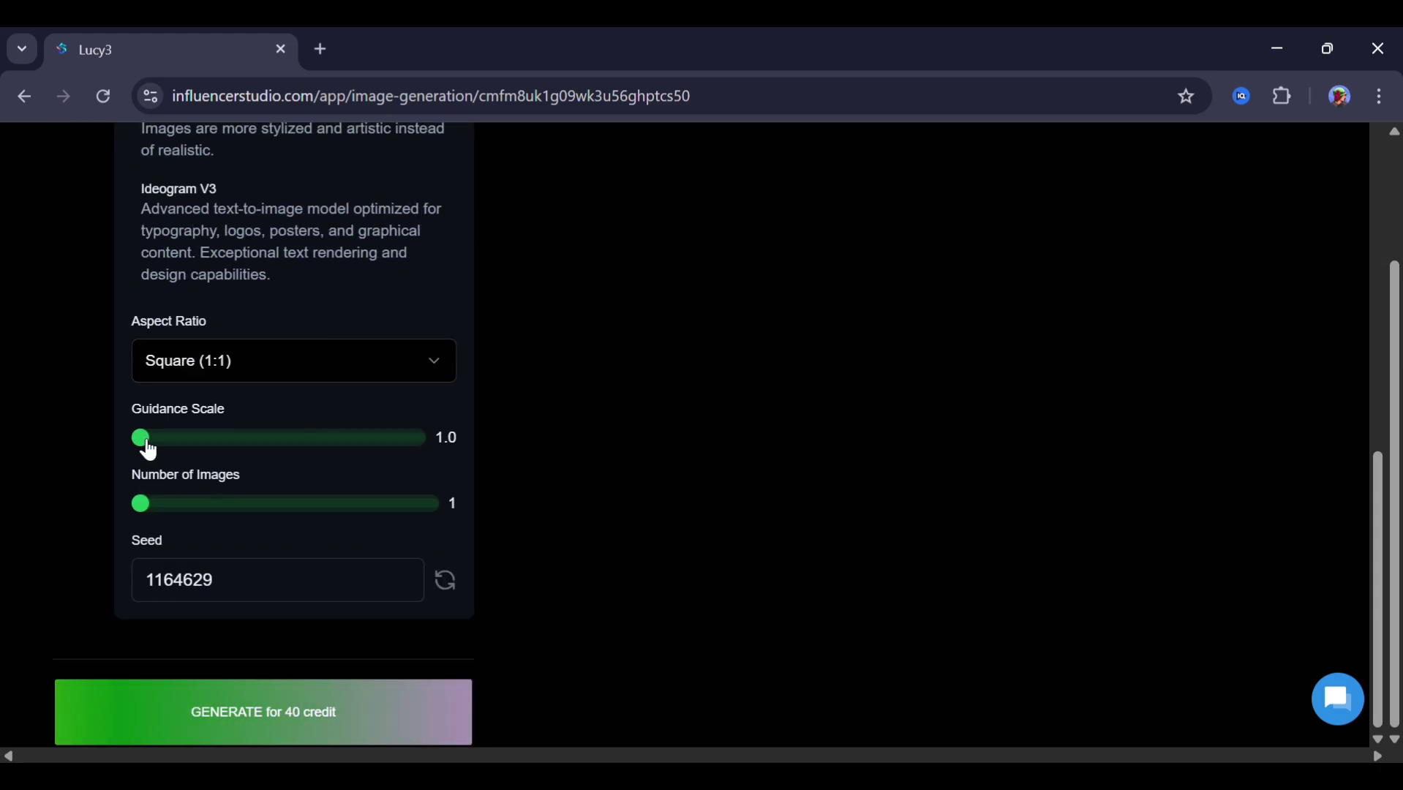
click(319, 360)
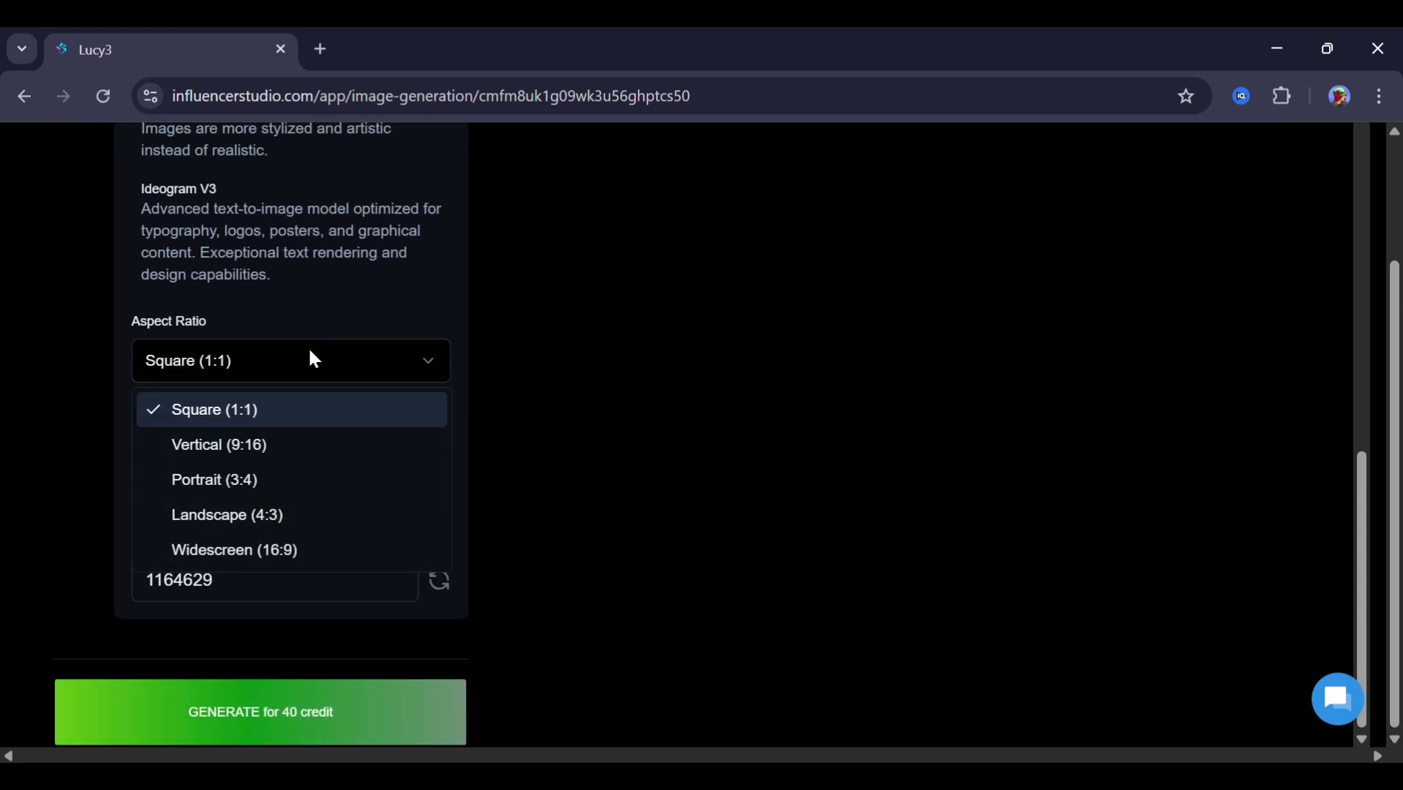
click(240, 452)
click(223, 509)
click(332, 507)
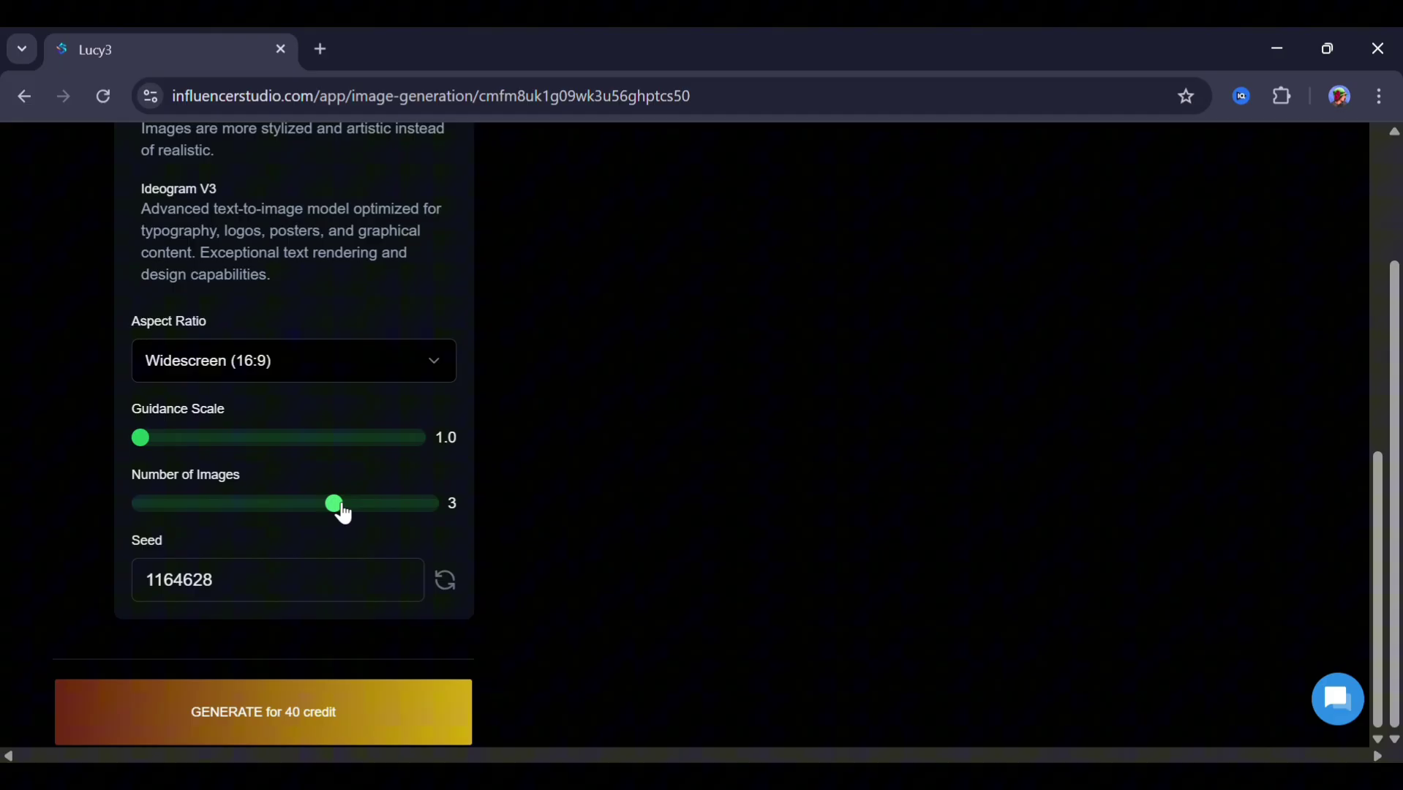
drag(338, 507, 260, 514)
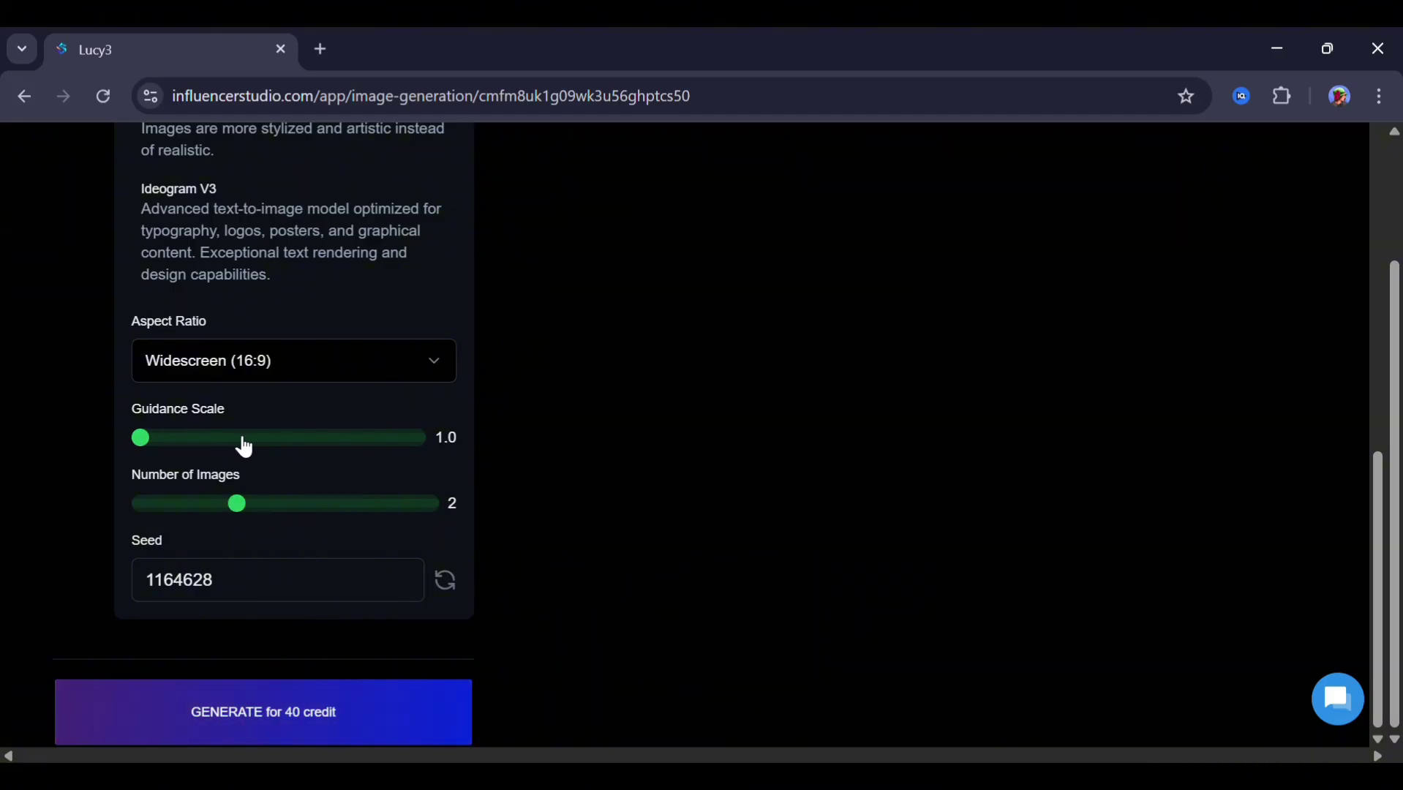
click(216, 438)
click(139, 441)
click(399, 719)
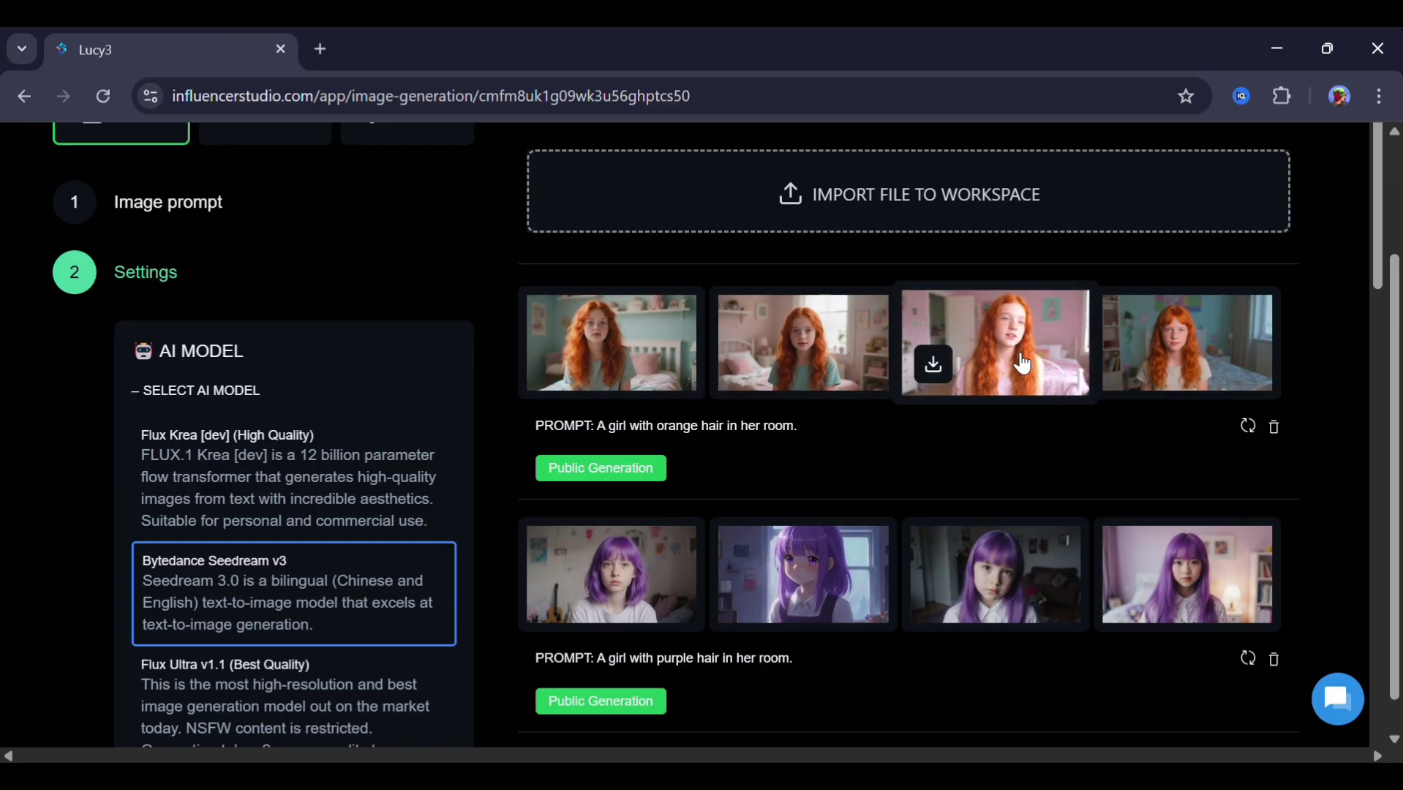
Apply the edit 'give her a white shirt' to an orange-haired image
click(1018, 341)
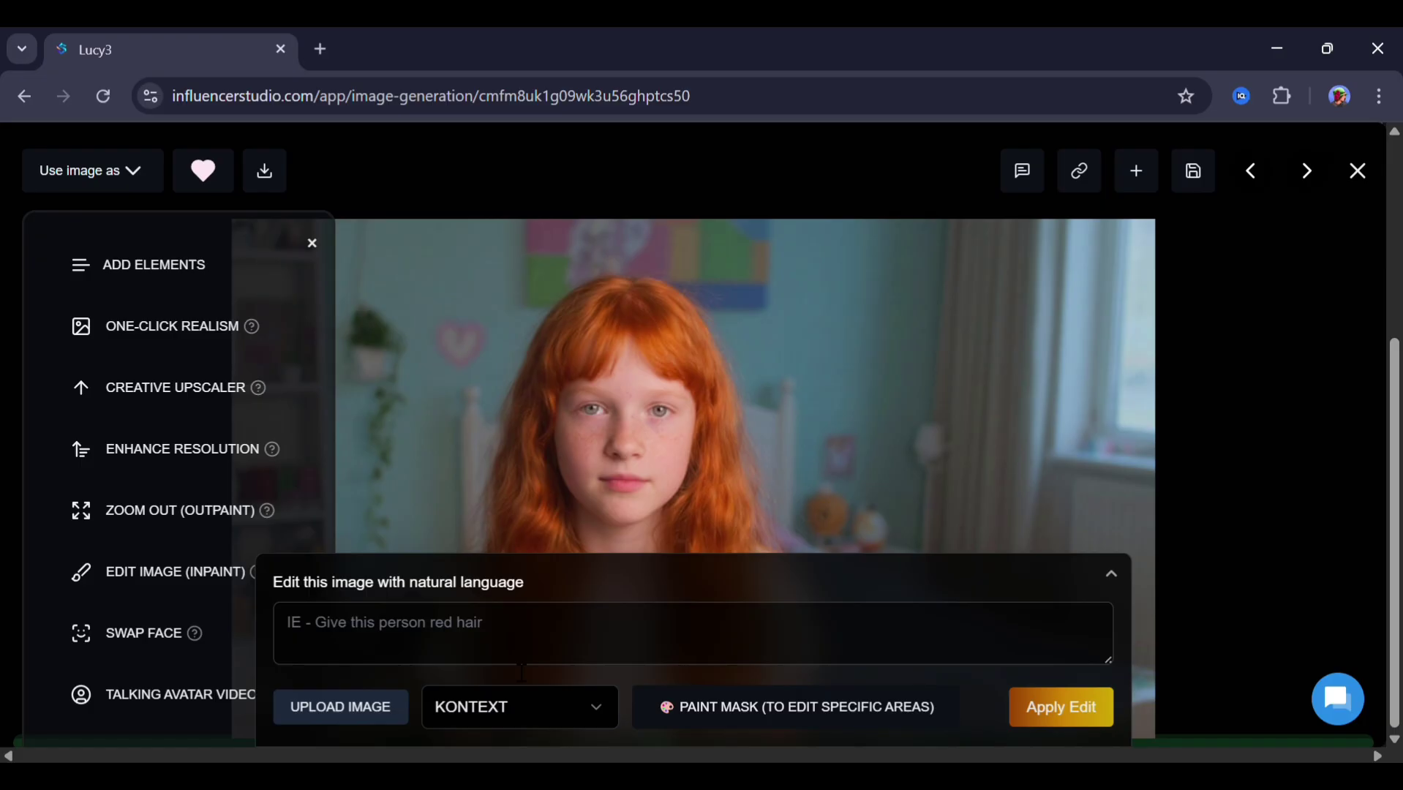
click(476, 647)
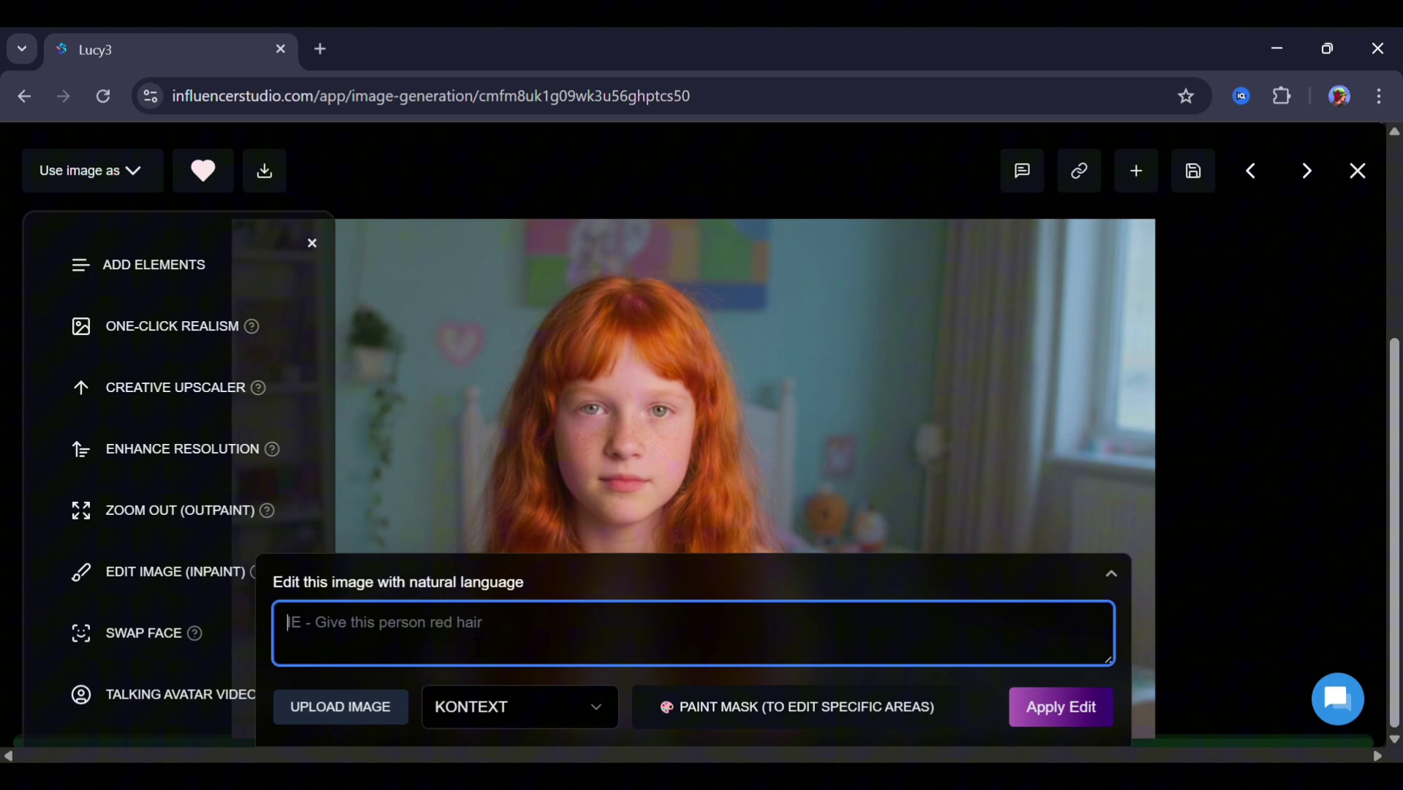
text(give her a white shirt)
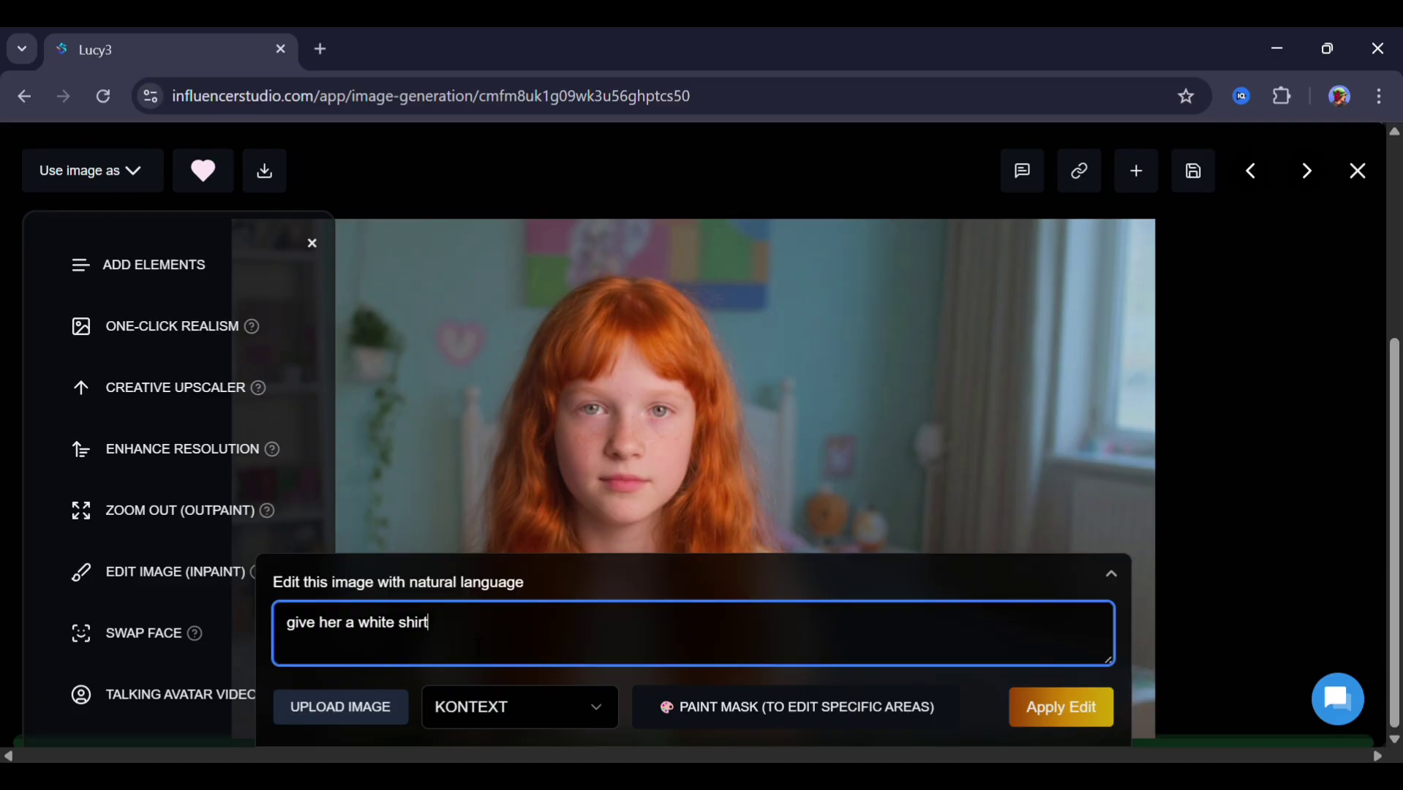
click(1080, 717)
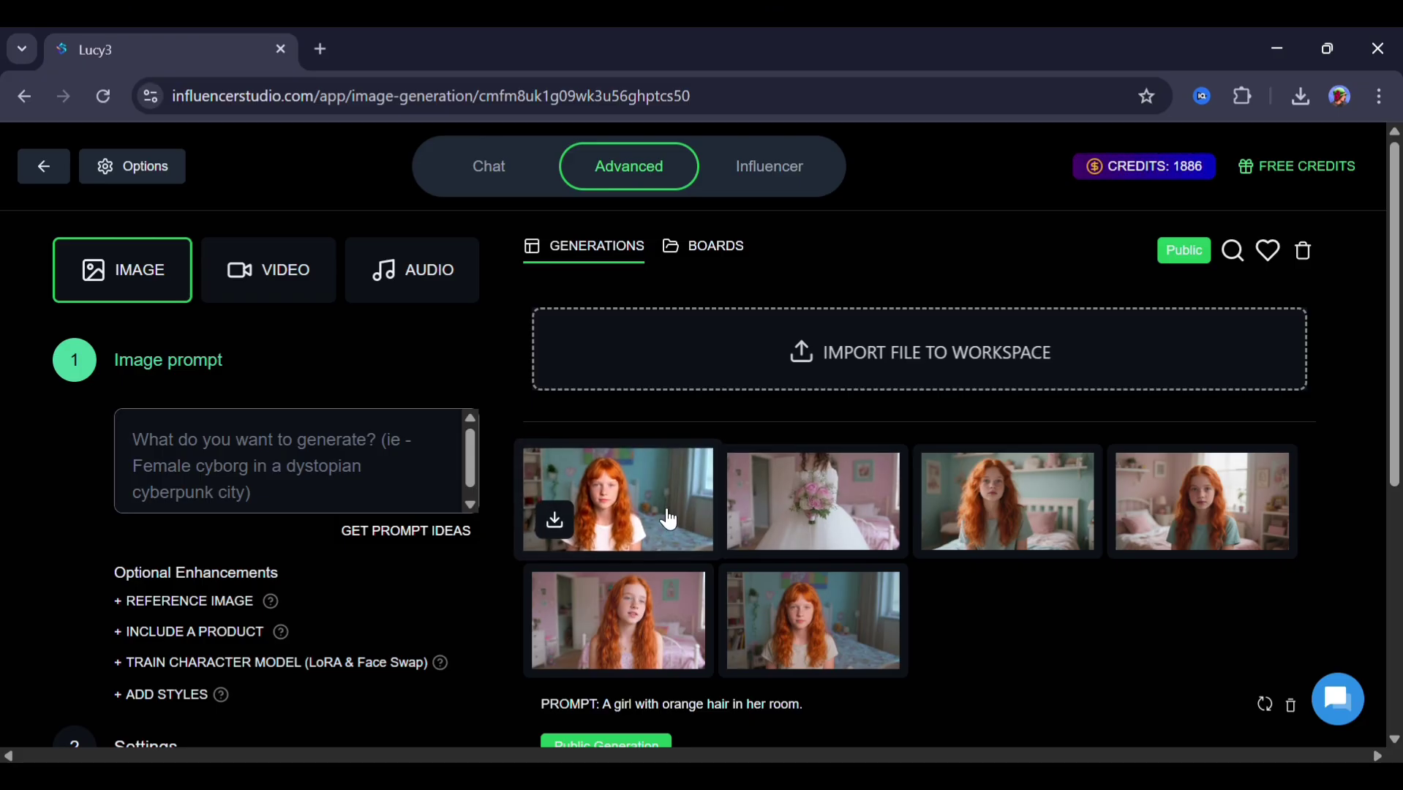
Open a red-haired portrait, queue its processing, and reopen a portrait in the viewer
click(1049, 501)
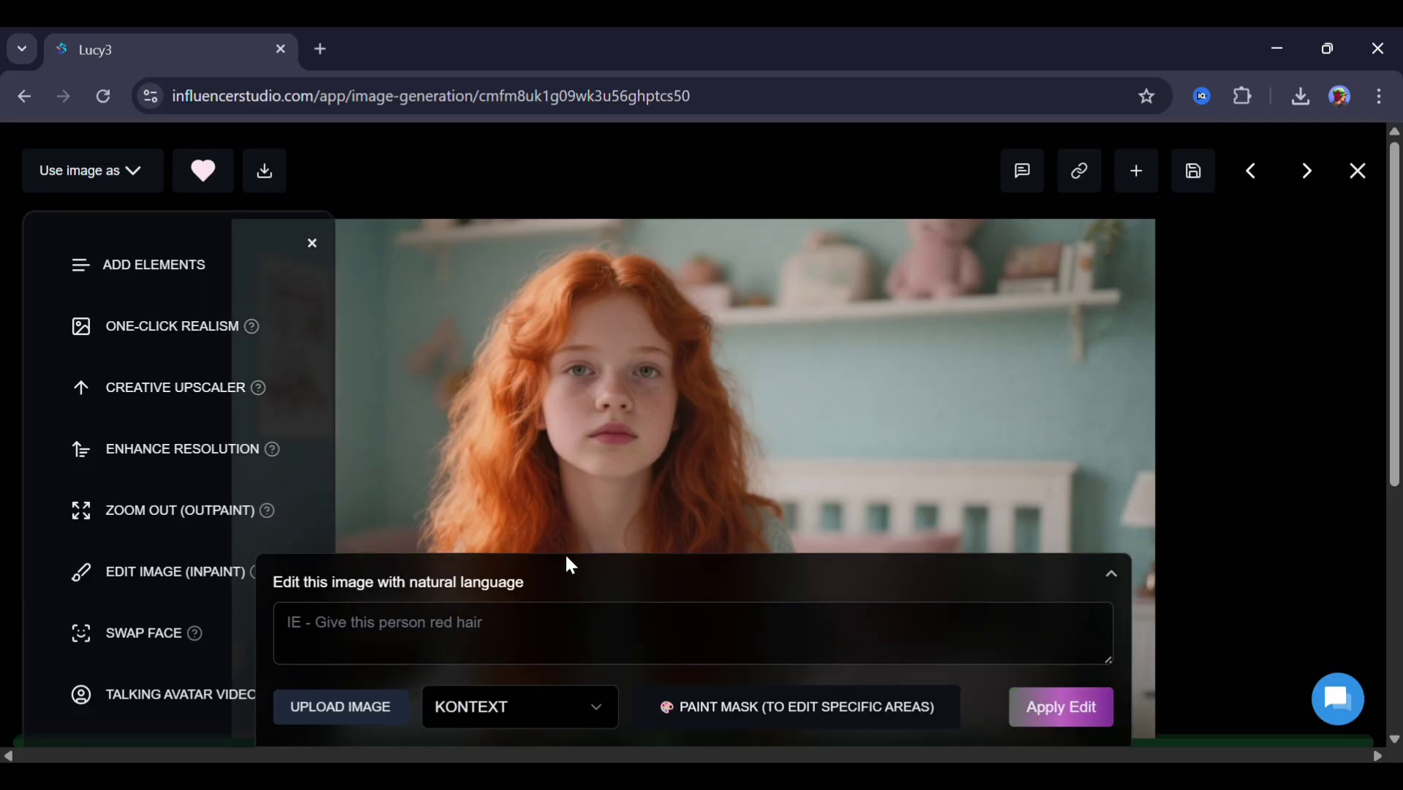
click(167, 330)
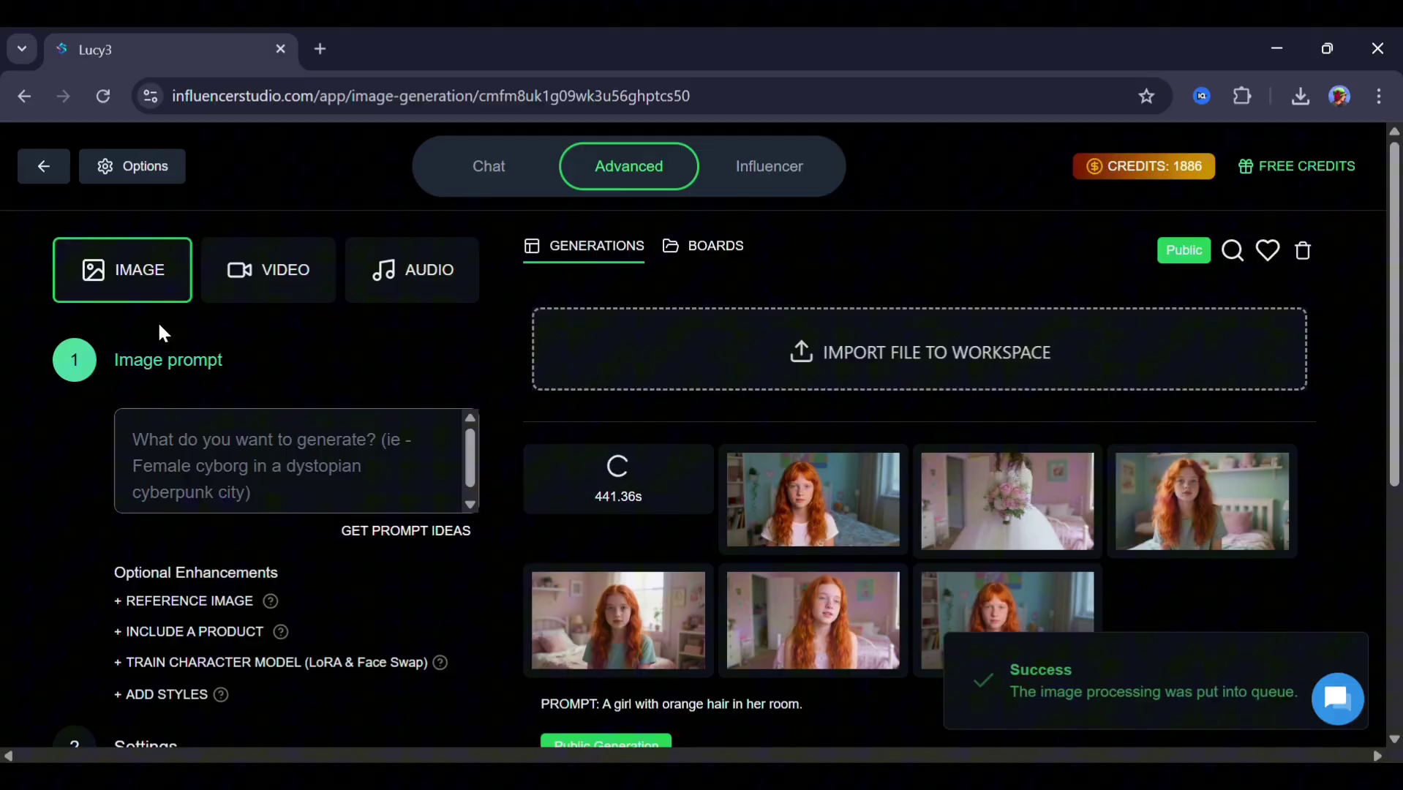
click(605, 488)
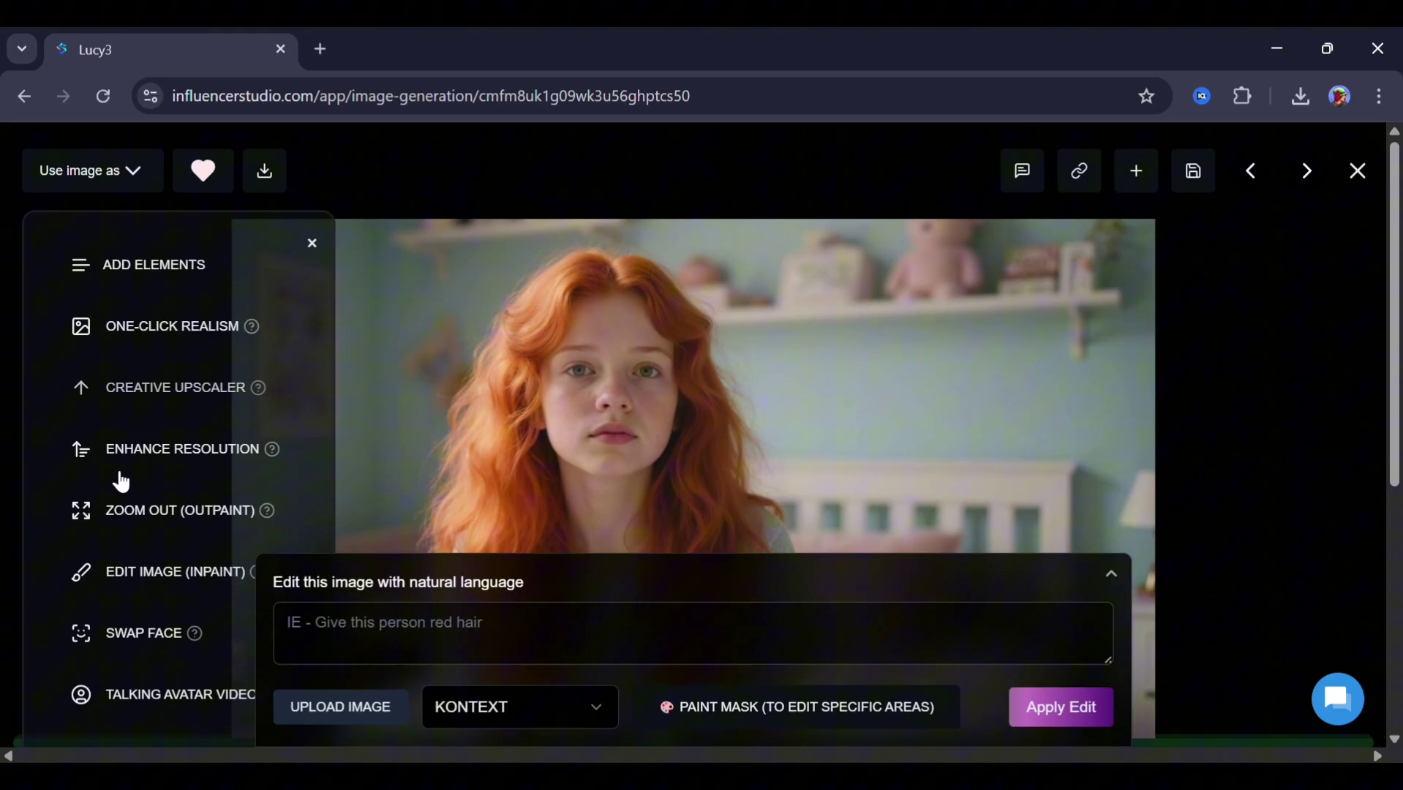
Swap the portrait's face with an uploaded smiling red-haired face for 25 credits
click(150, 634)
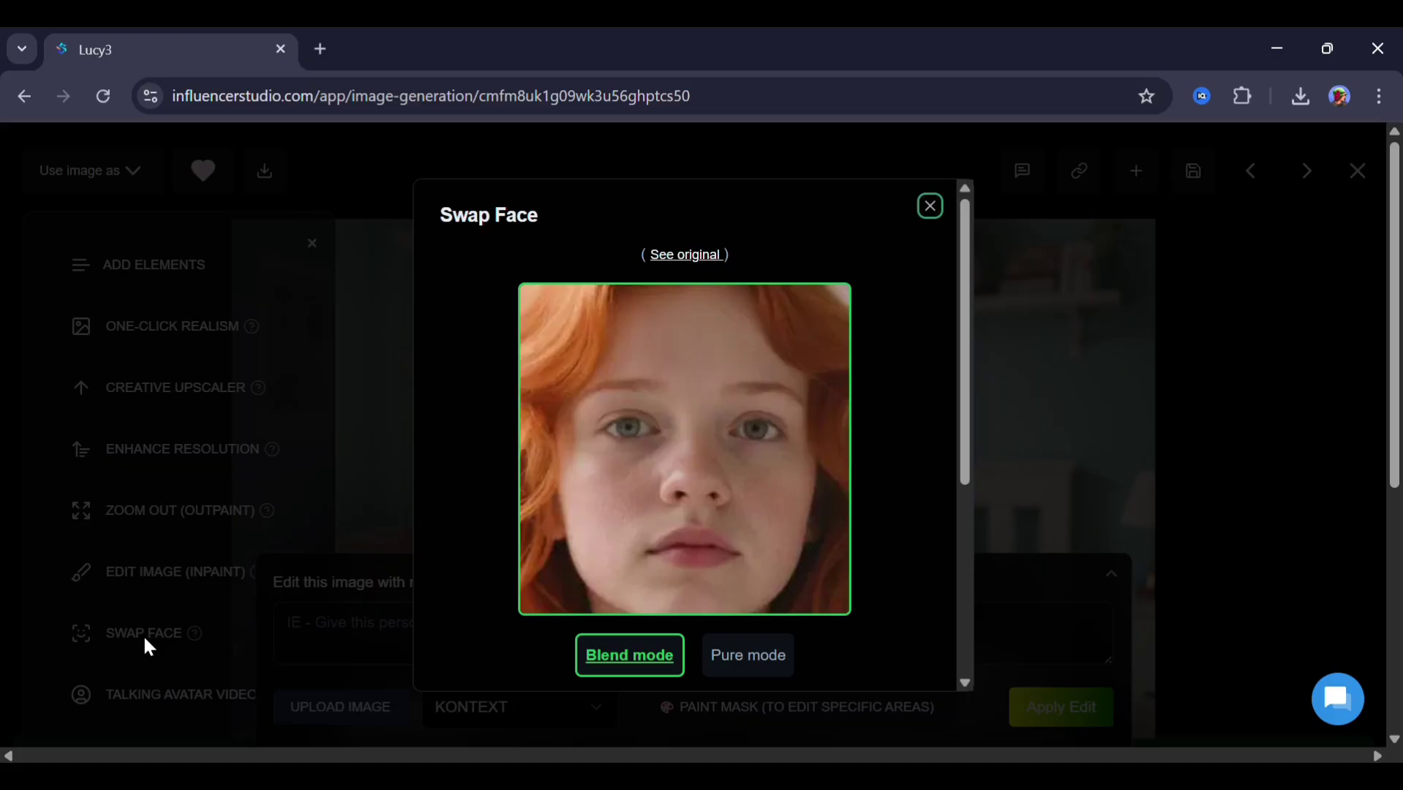
scroll(598, 518, down, 1)
scroll(598, 515, down, 4)
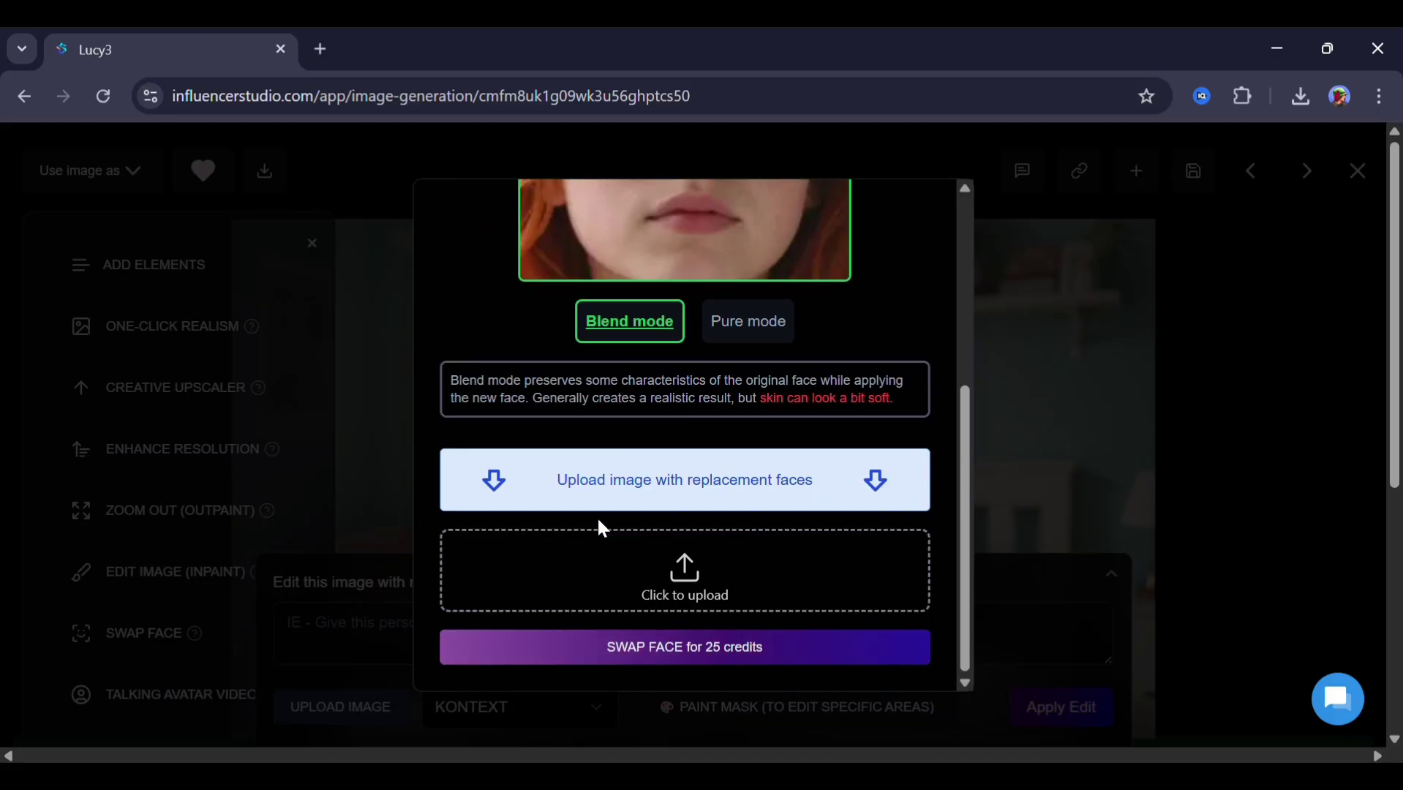
click(666, 560)
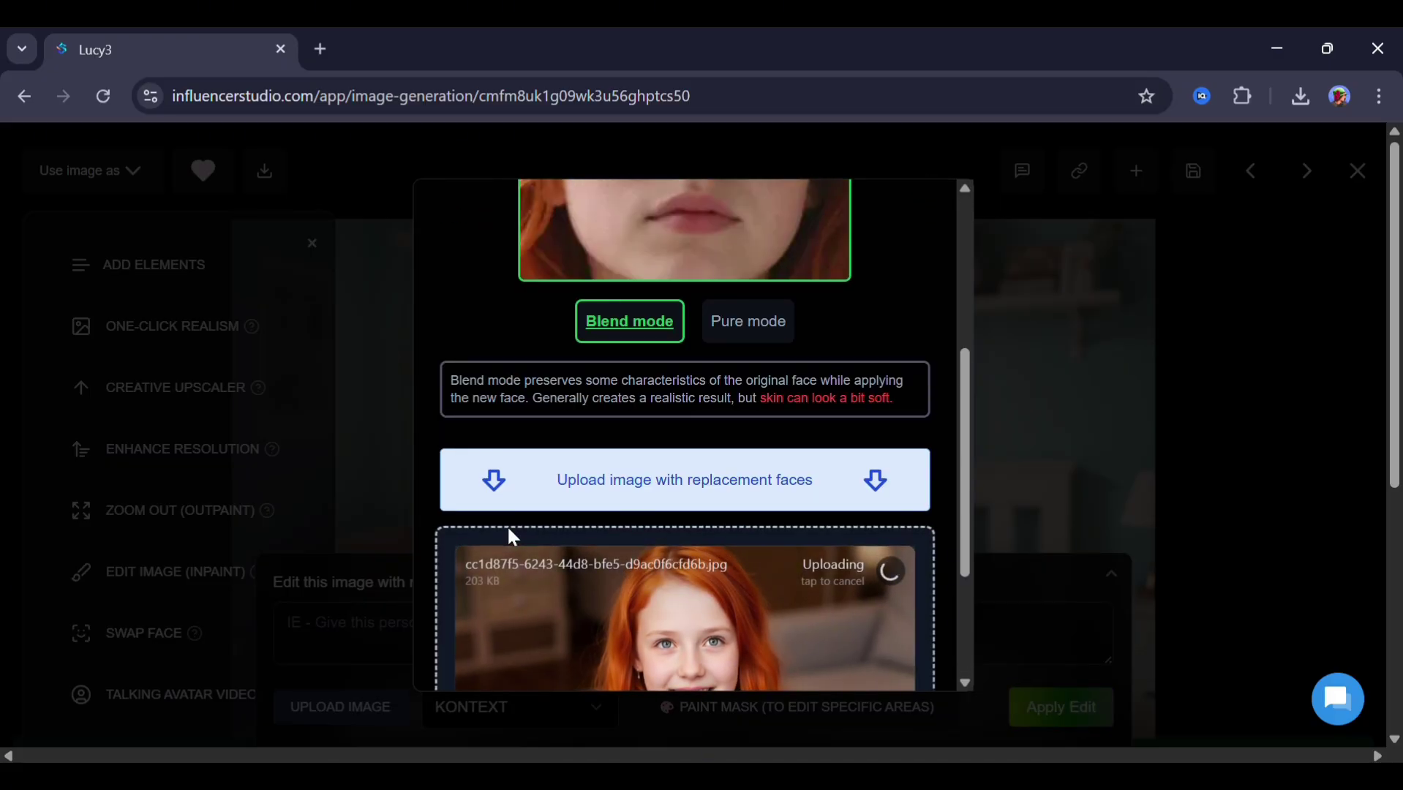
scroll(659, 469, down, 5)
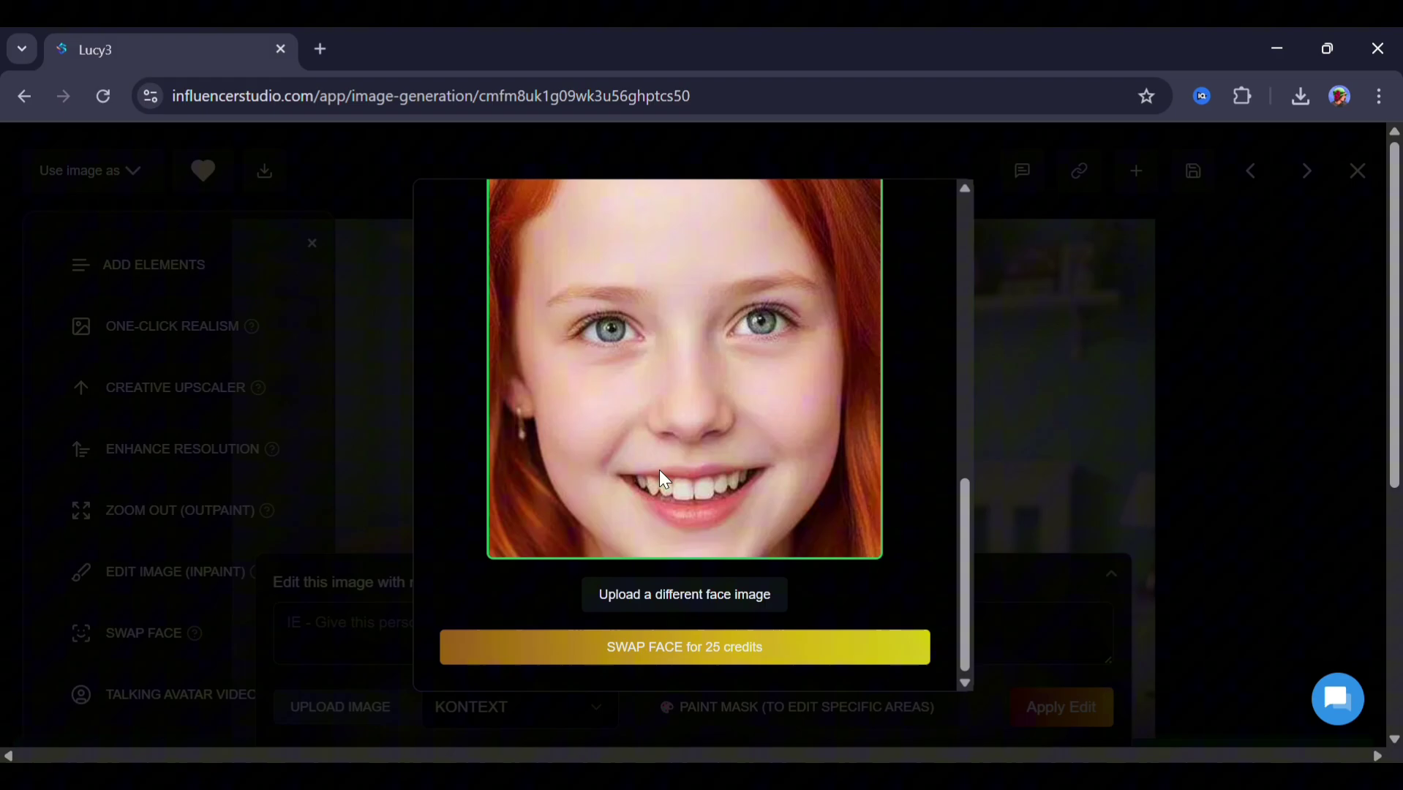
click(683, 647)
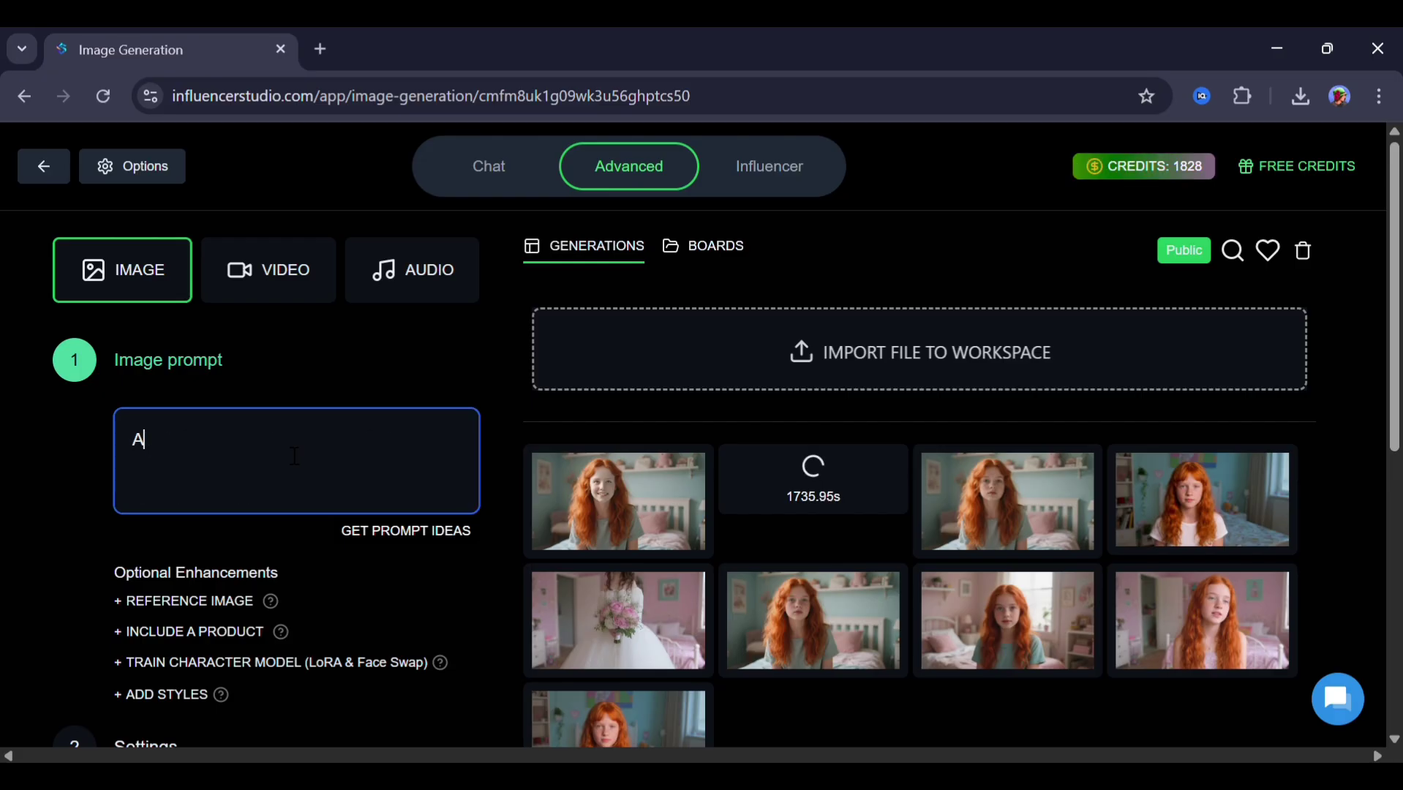
Write a prompt for a purple-haired girl holding a 'Thank you for 7K subs' sign
text( girl with p)
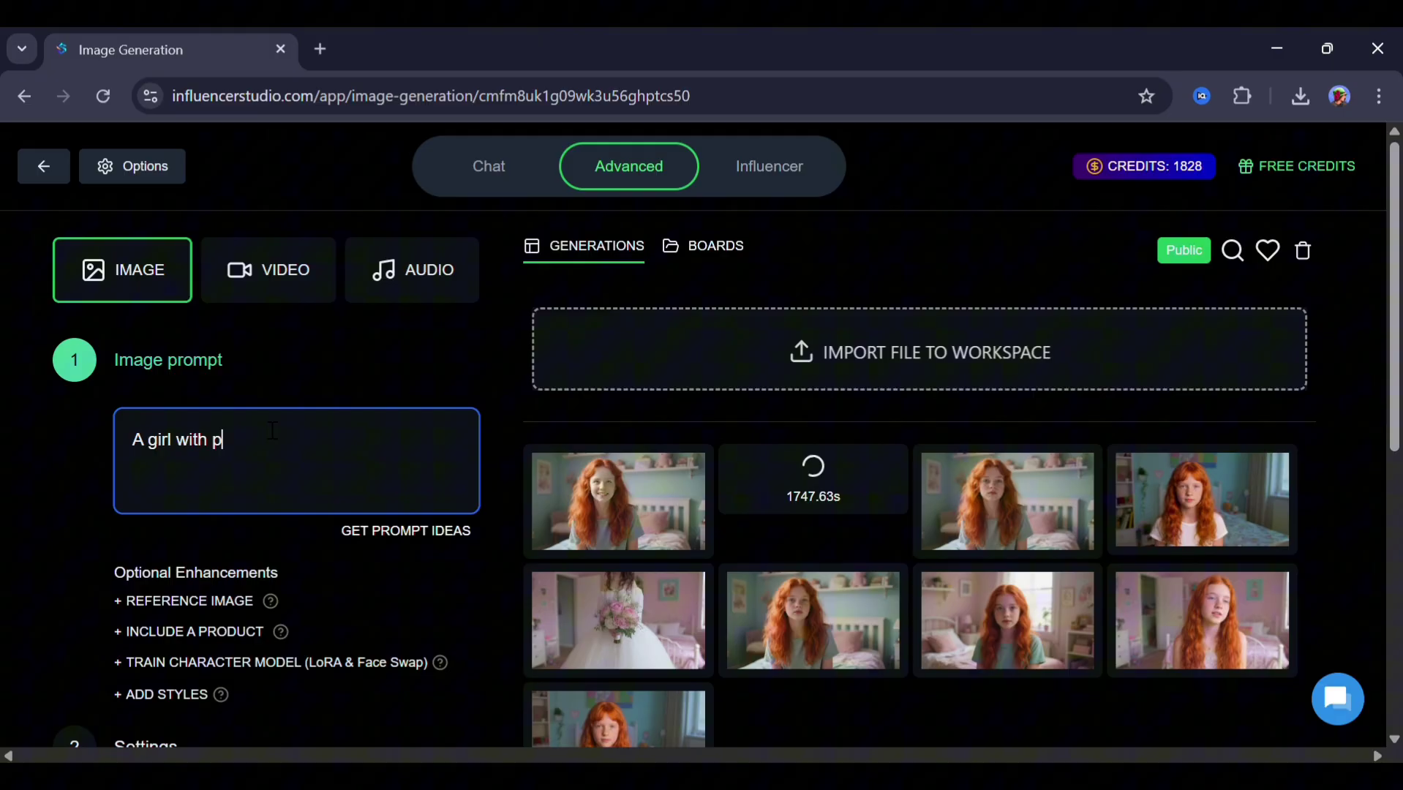
text(urple hair in a youtube studio holding up a sign that says "Thank yo)
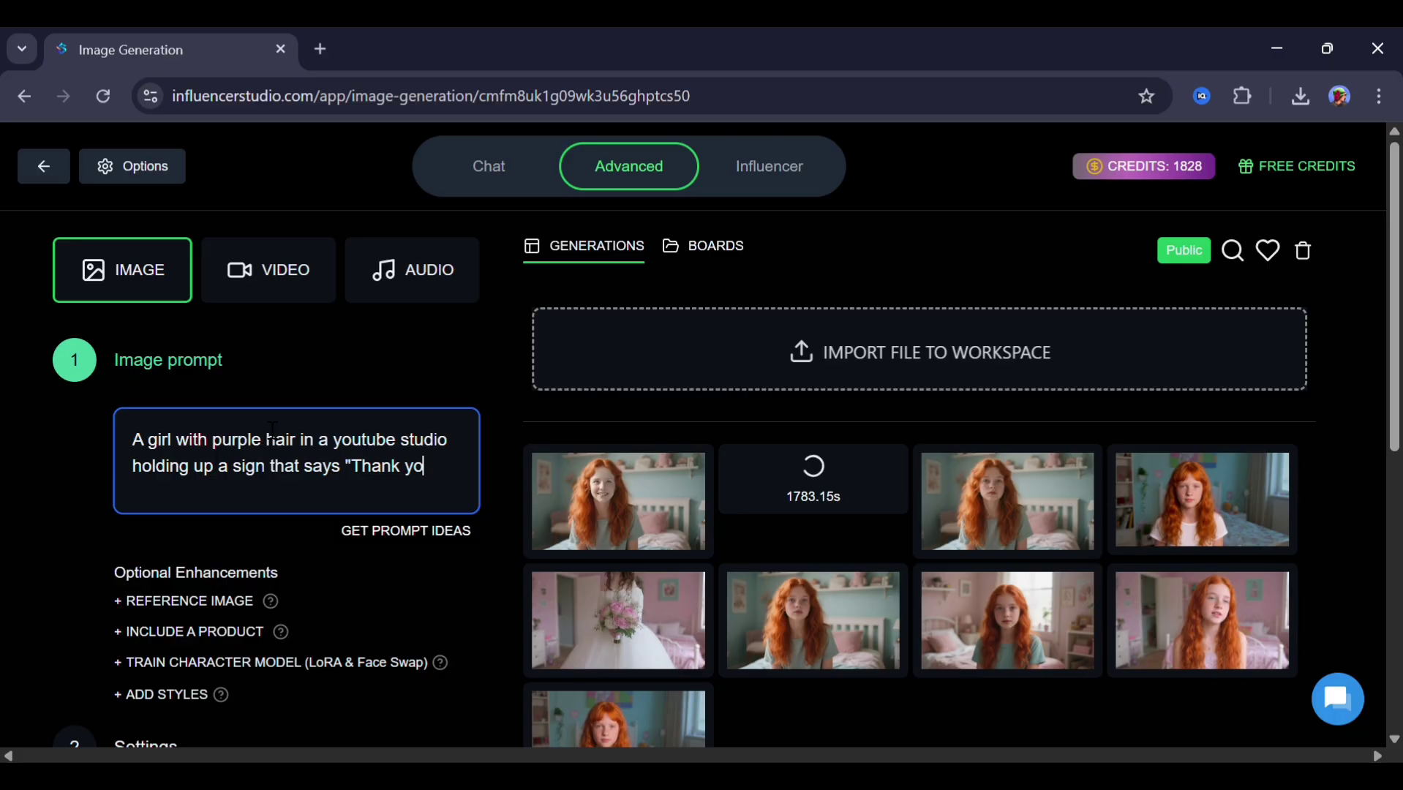
text(7K subs)
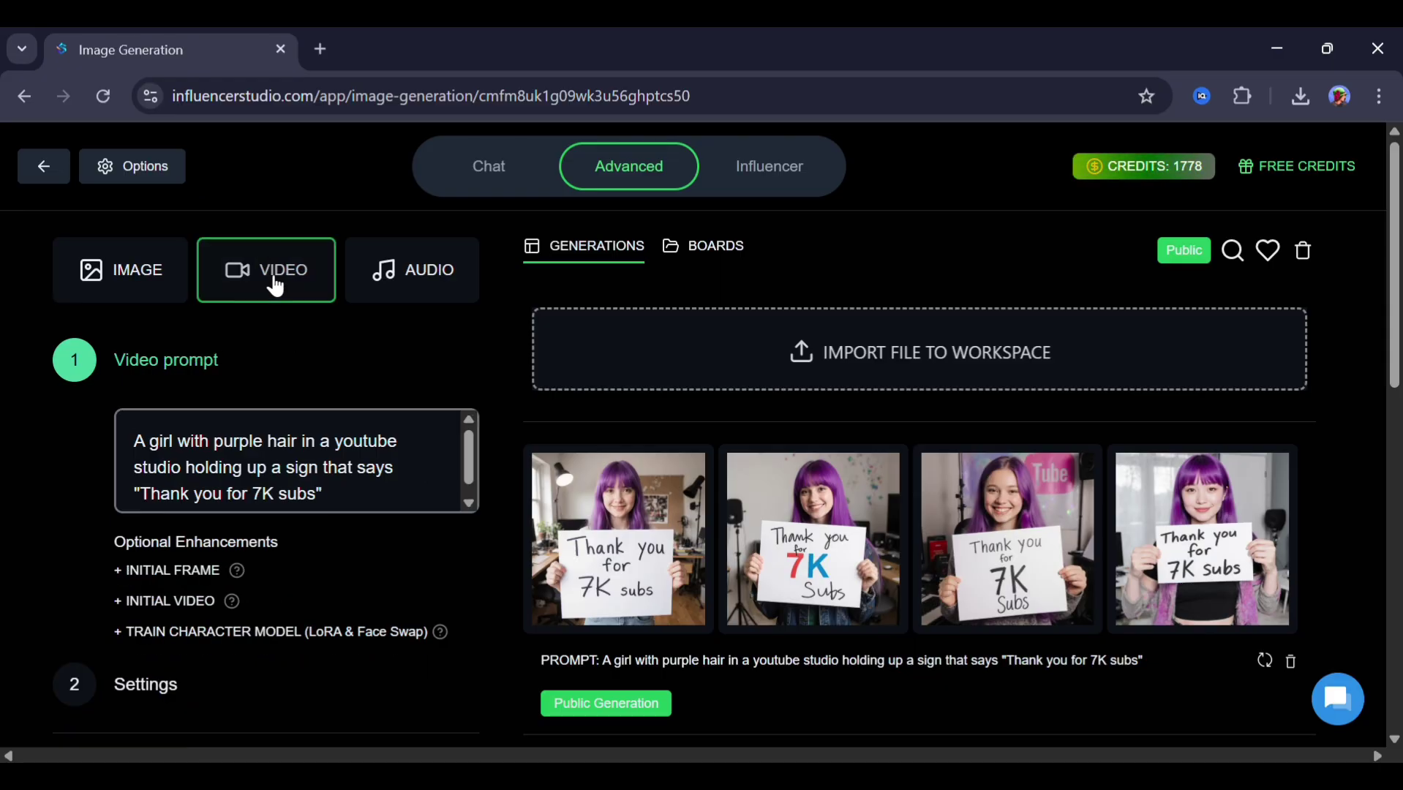
Enter the kitchen cooking video prompt and check the available clip durations
text(A)
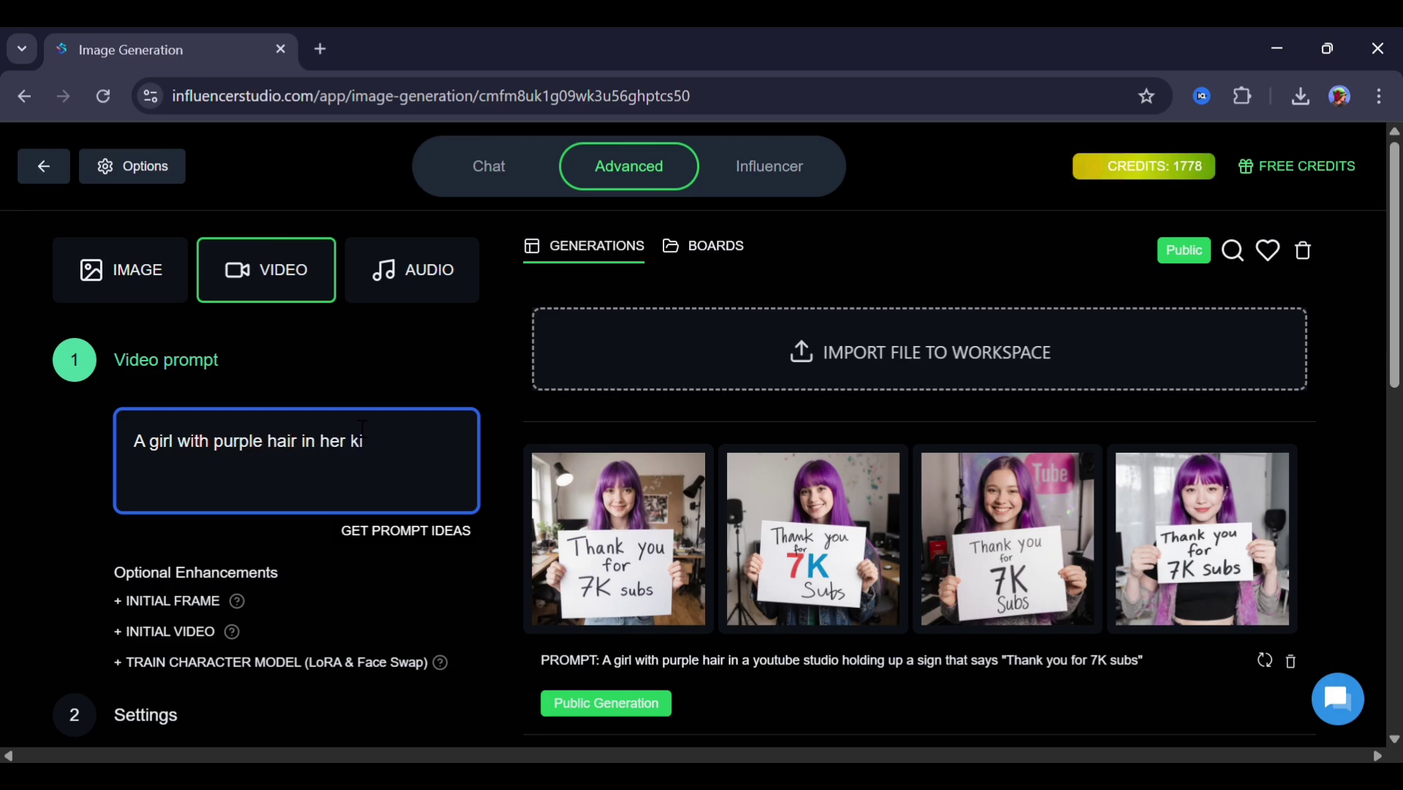
scroll(253, 554, down, 2)
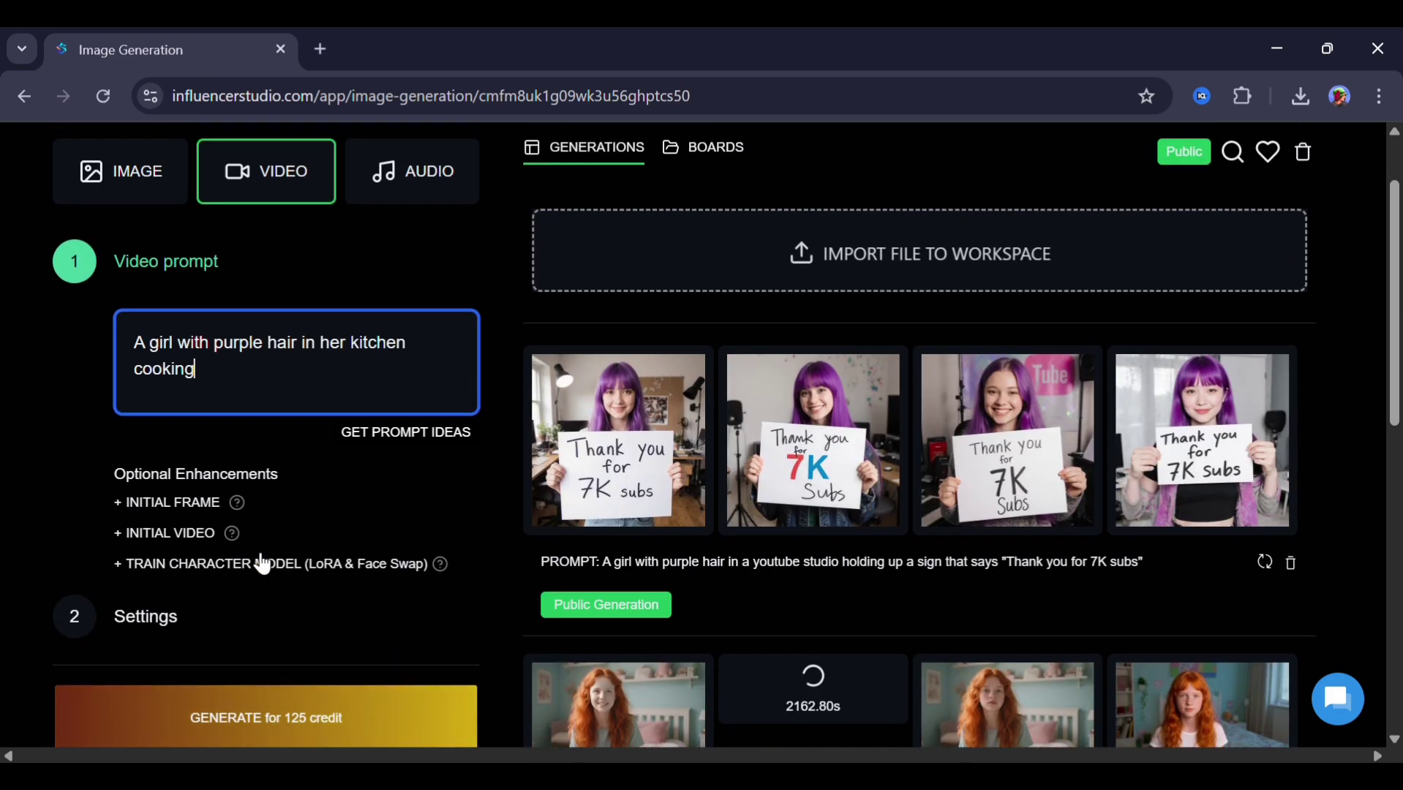
click(123, 604)
scroll(286, 493, down, 3)
click(392, 416)
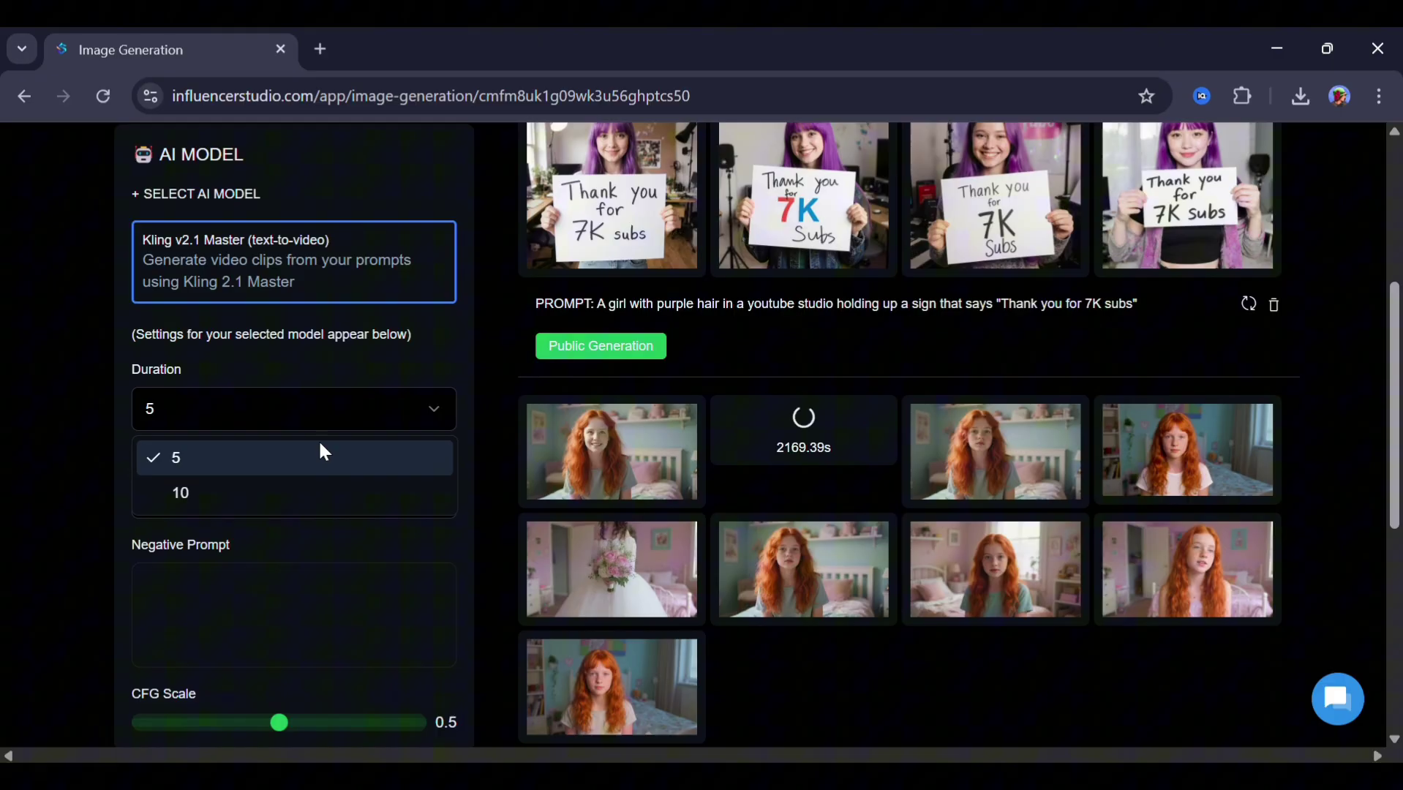
Review the video model list, then generate with Kling v2.1 Master for 125 credits
click(319, 450)
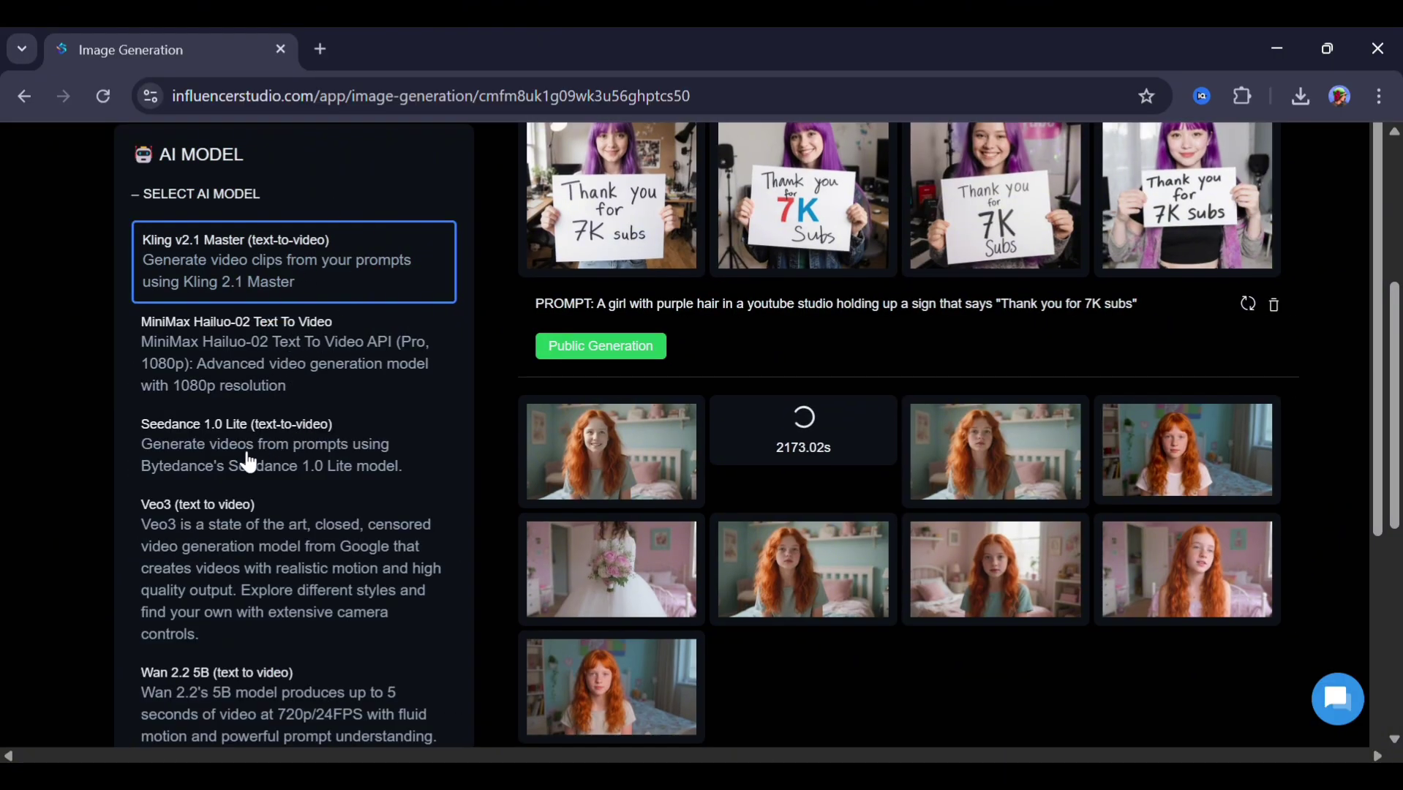
scroll(246, 564, down, 3)
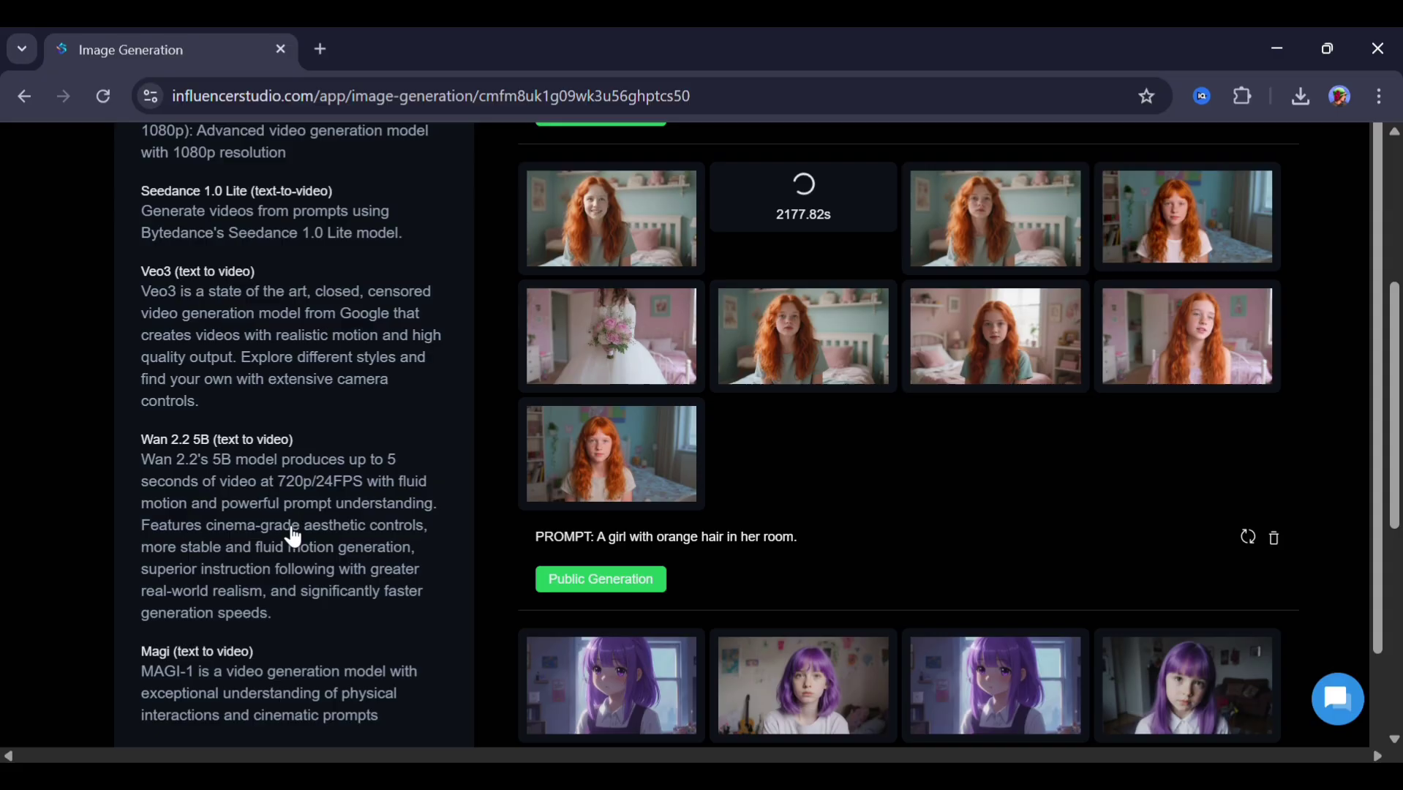
scroll(288, 536, down, 7)
scroll(291, 537, down, 2)
scroll(293, 538, down, 1)
scroll(294, 537, down, 6)
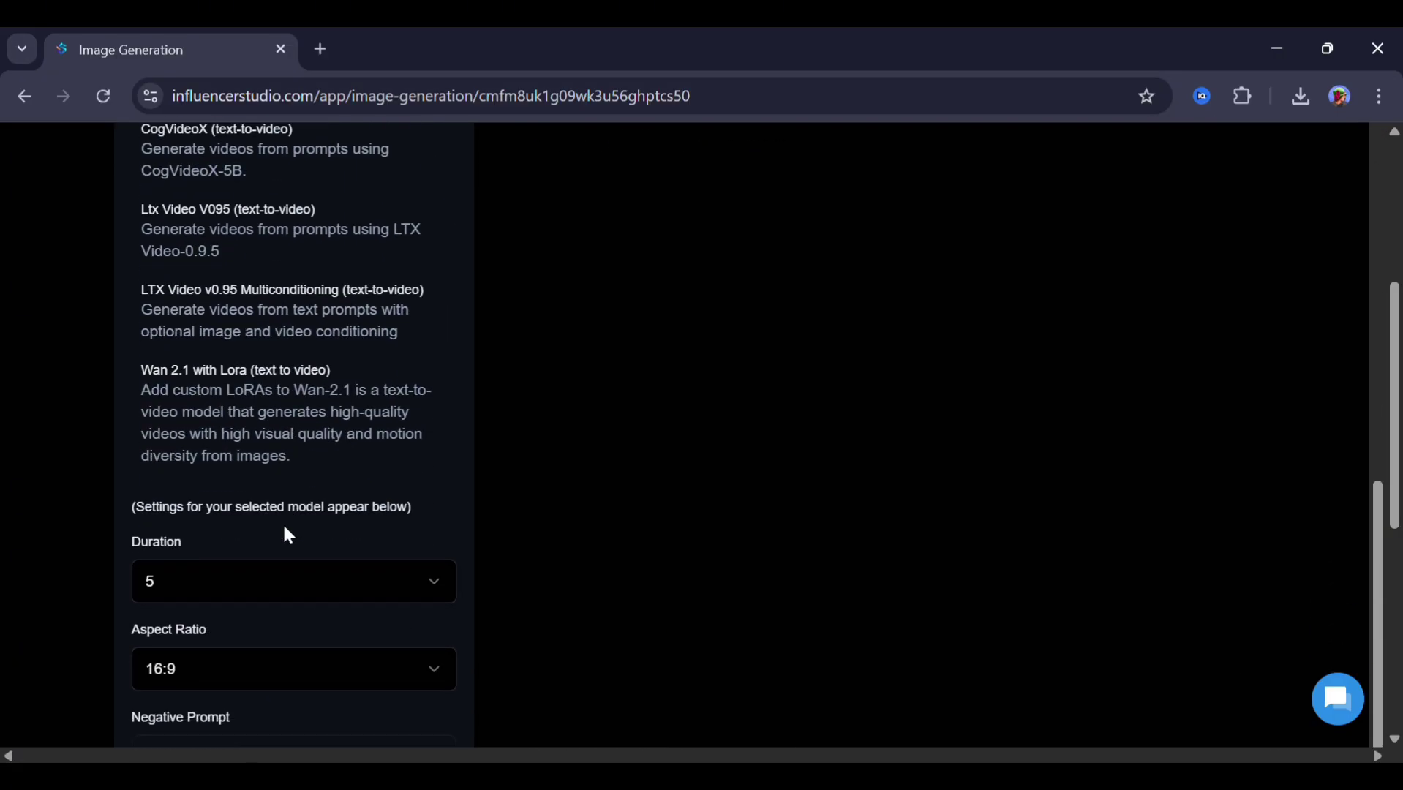
scroll(293, 537, up, 2)
scroll(293, 537, up, 3)
scroll(293, 538, up, 5)
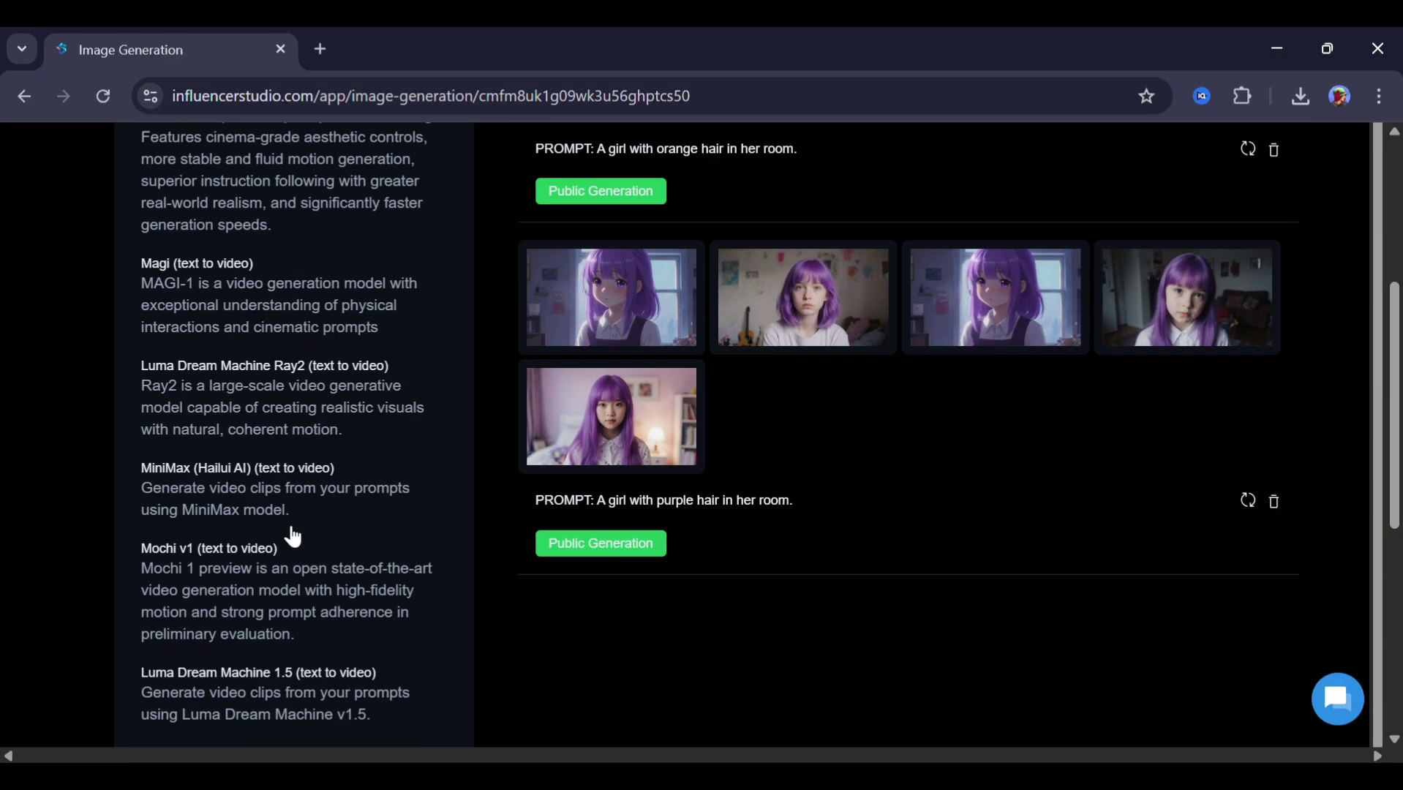
scroll(293, 538, up, 5)
scroll(293, 538, up, 5)
scroll(293, 537, up, 1)
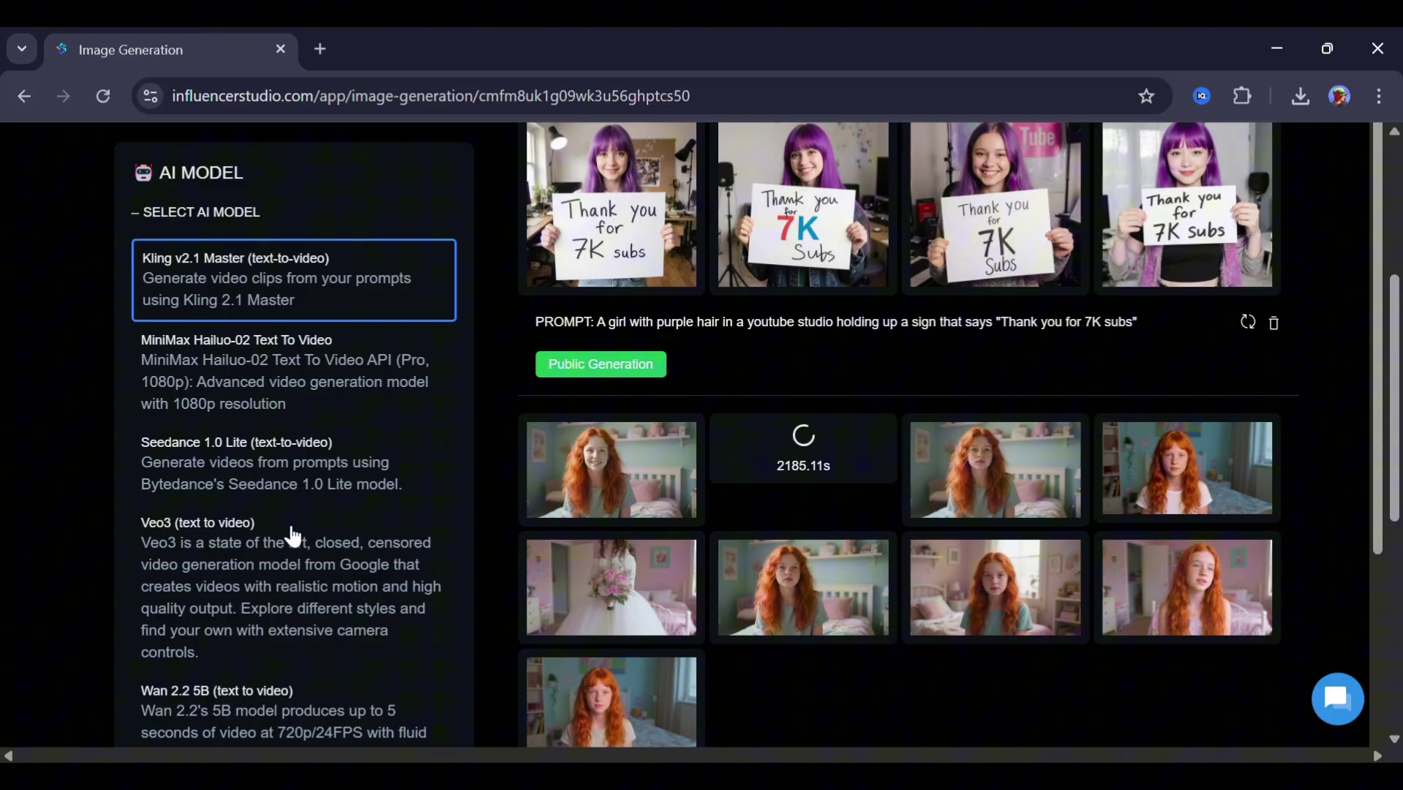
scroll(354, 519, up, 3)
scroll(315, 549, up, 1)
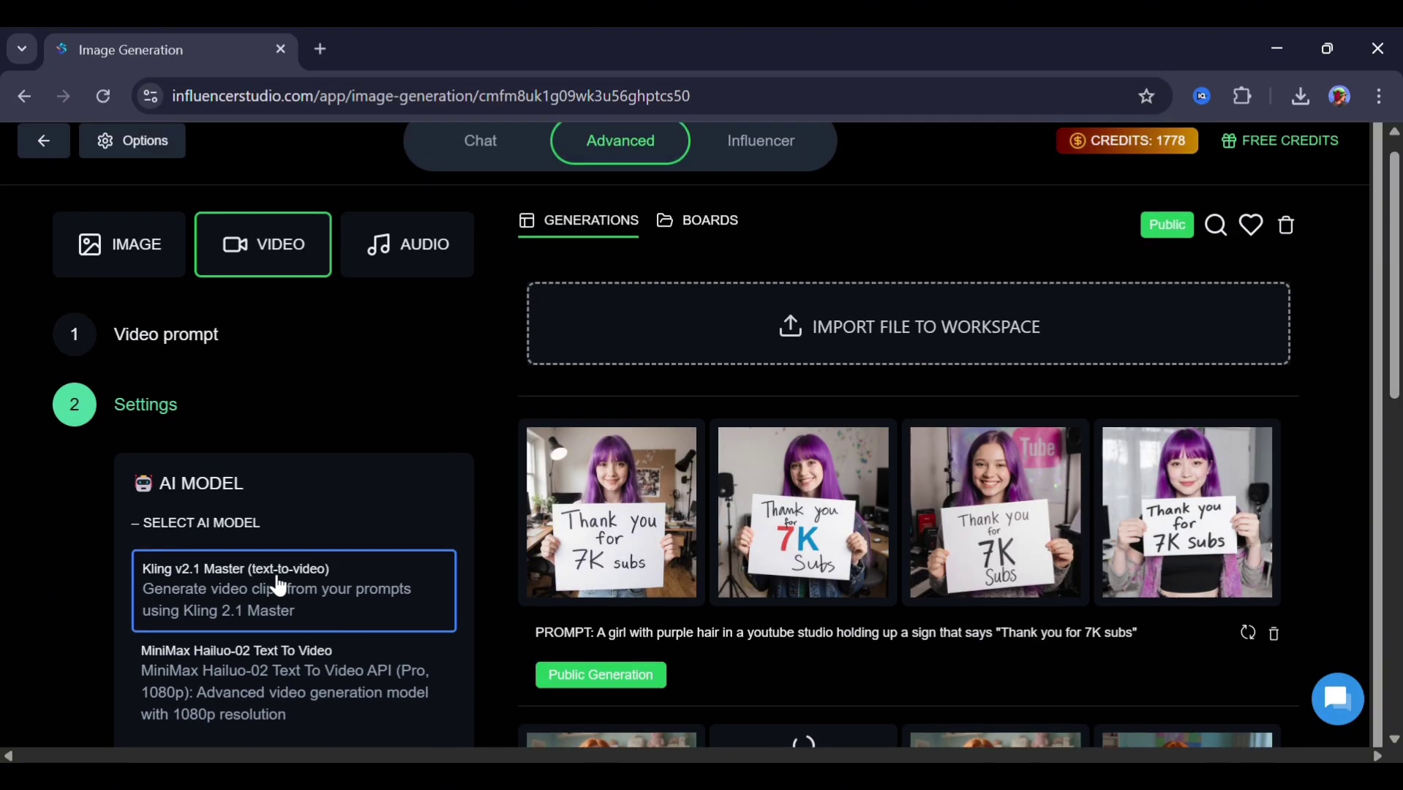
click(148, 347)
scroll(264, 464, down, 3)
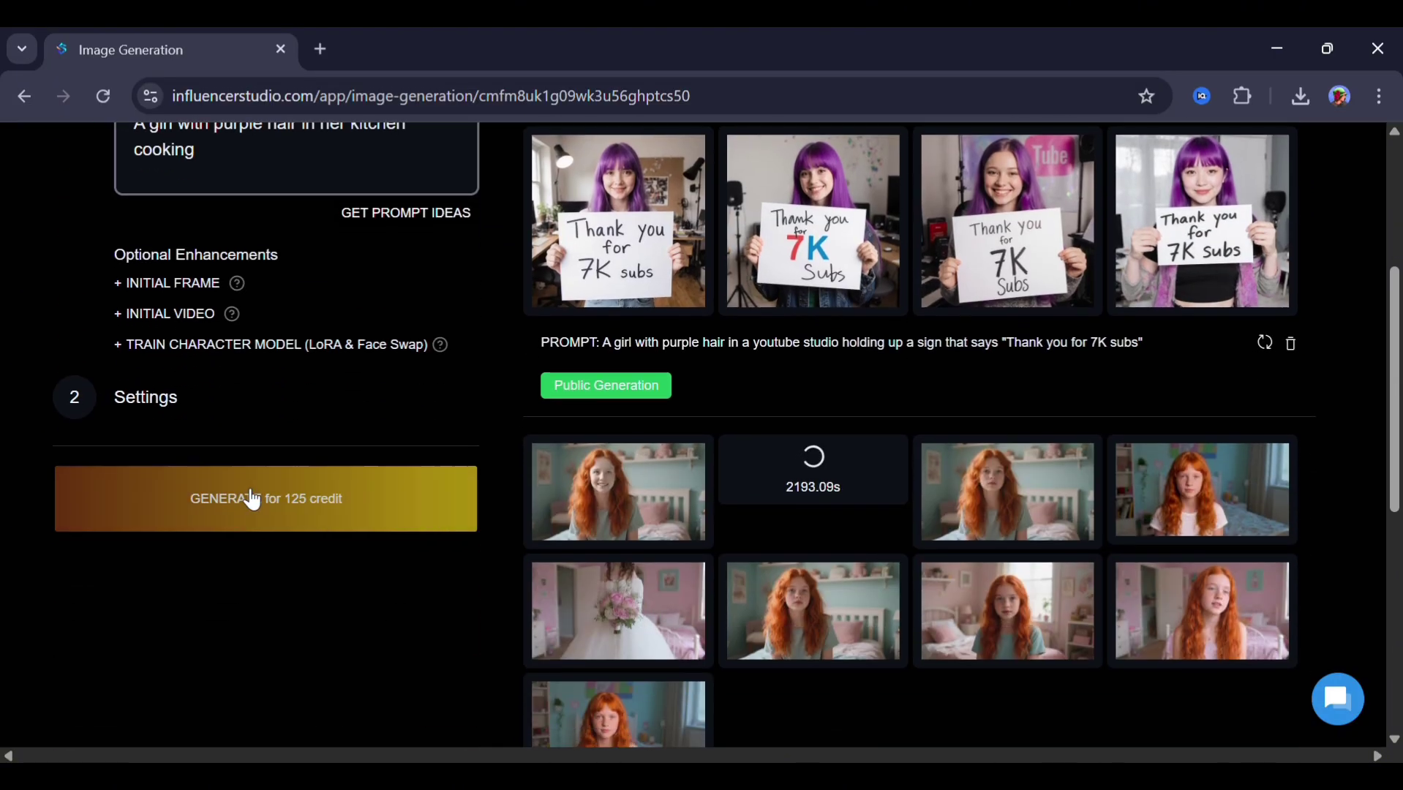
click(247, 495)
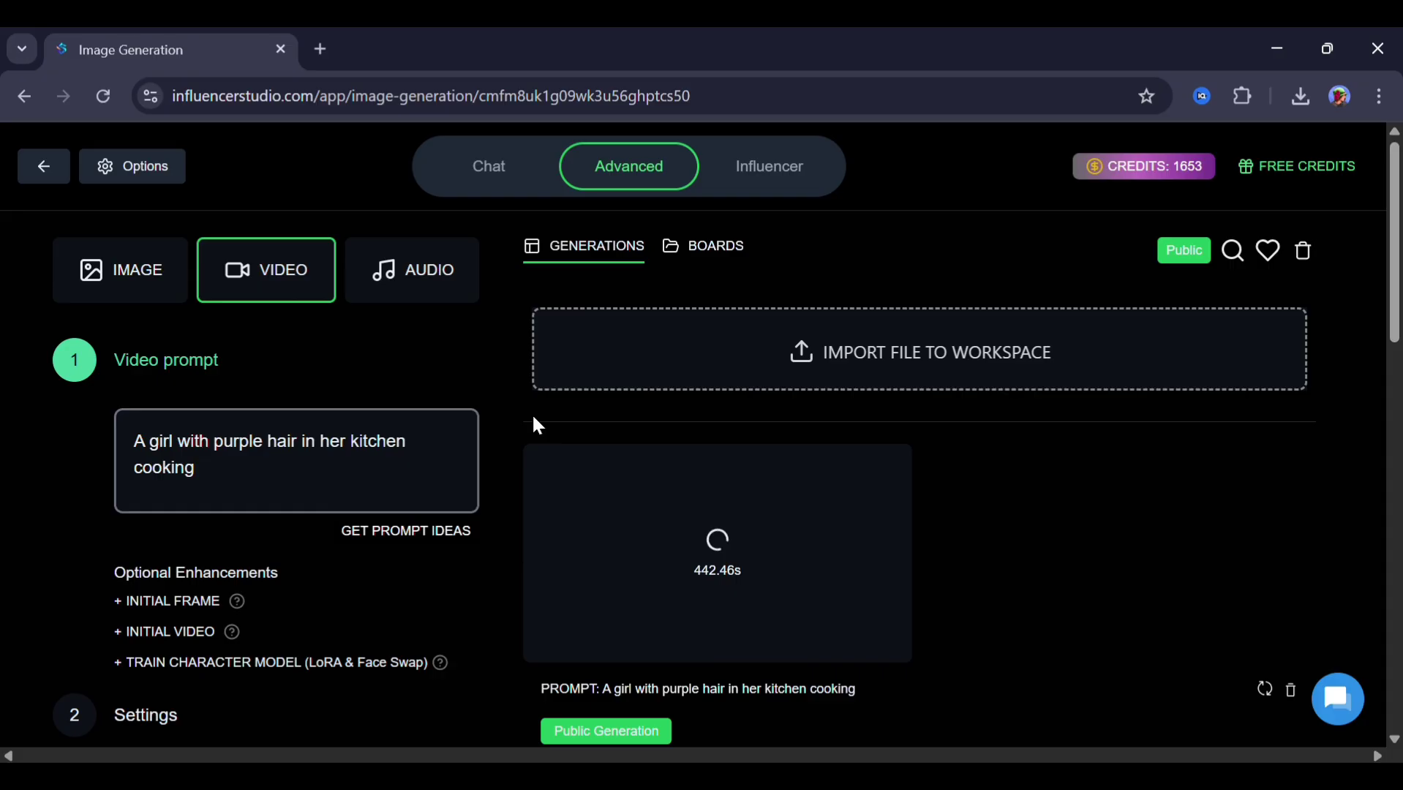
Preview the finished five-second kitchen video, then move to text-to-speech audio generation
scroll(538, 423, down, 1)
scroll(622, 454, down, 5)
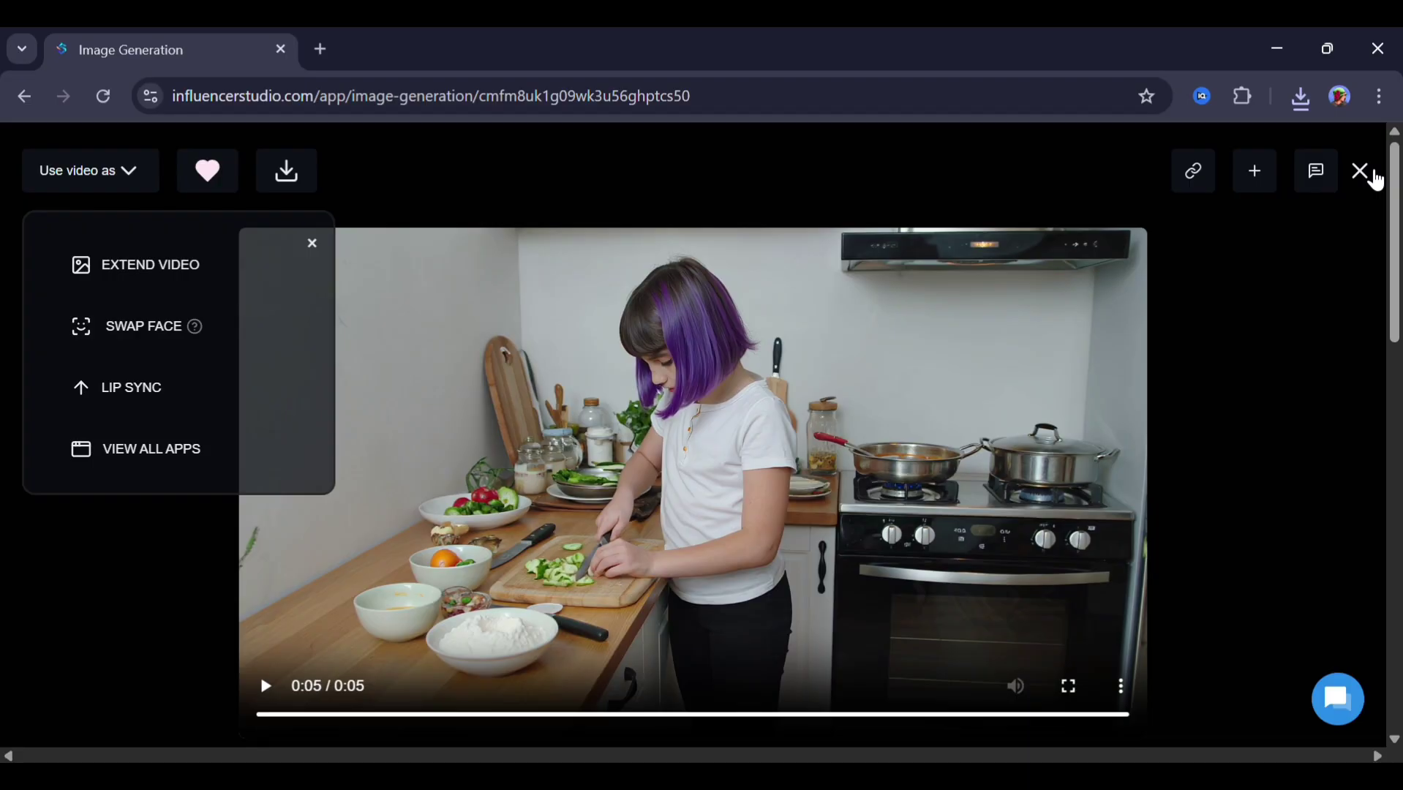
click(1372, 174)
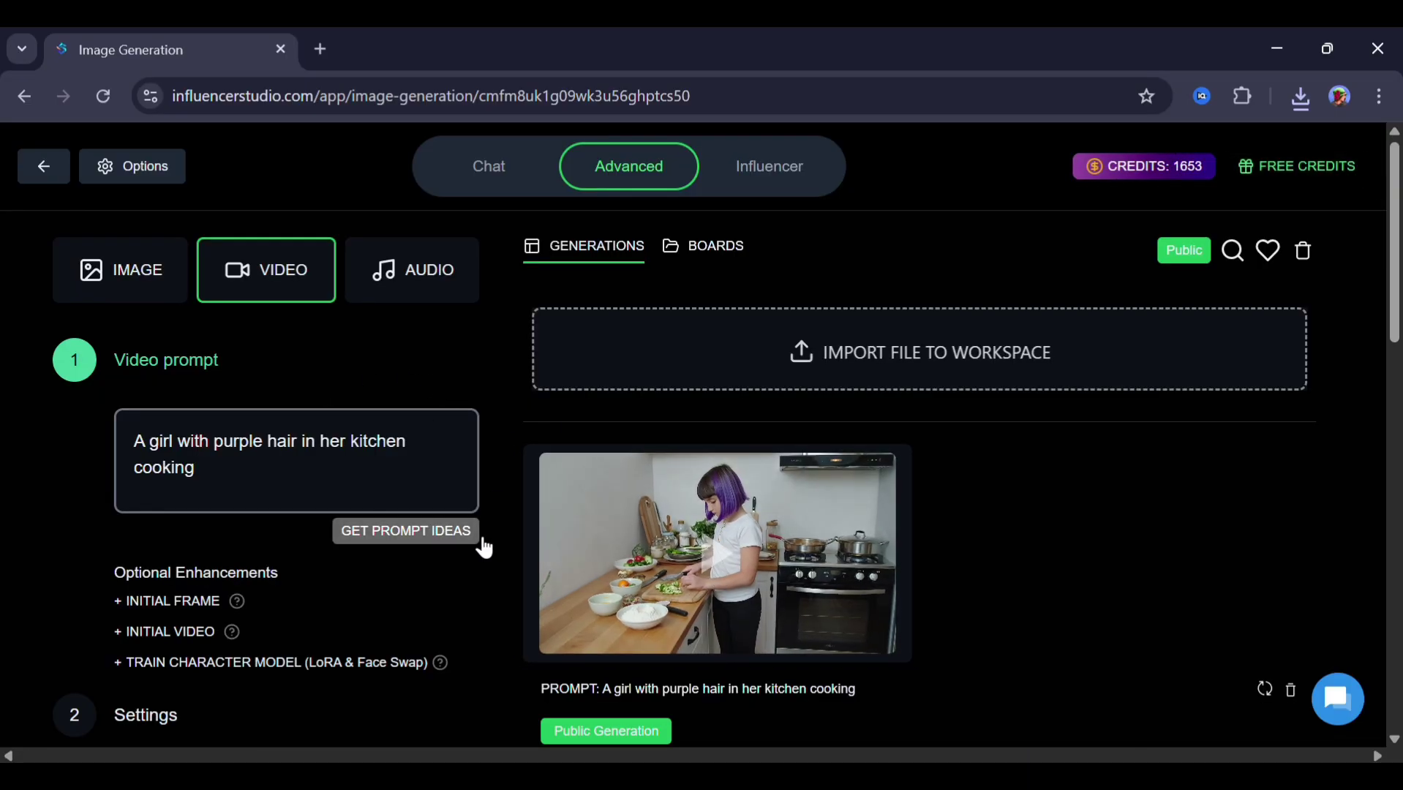
mouse_move(717, 553)
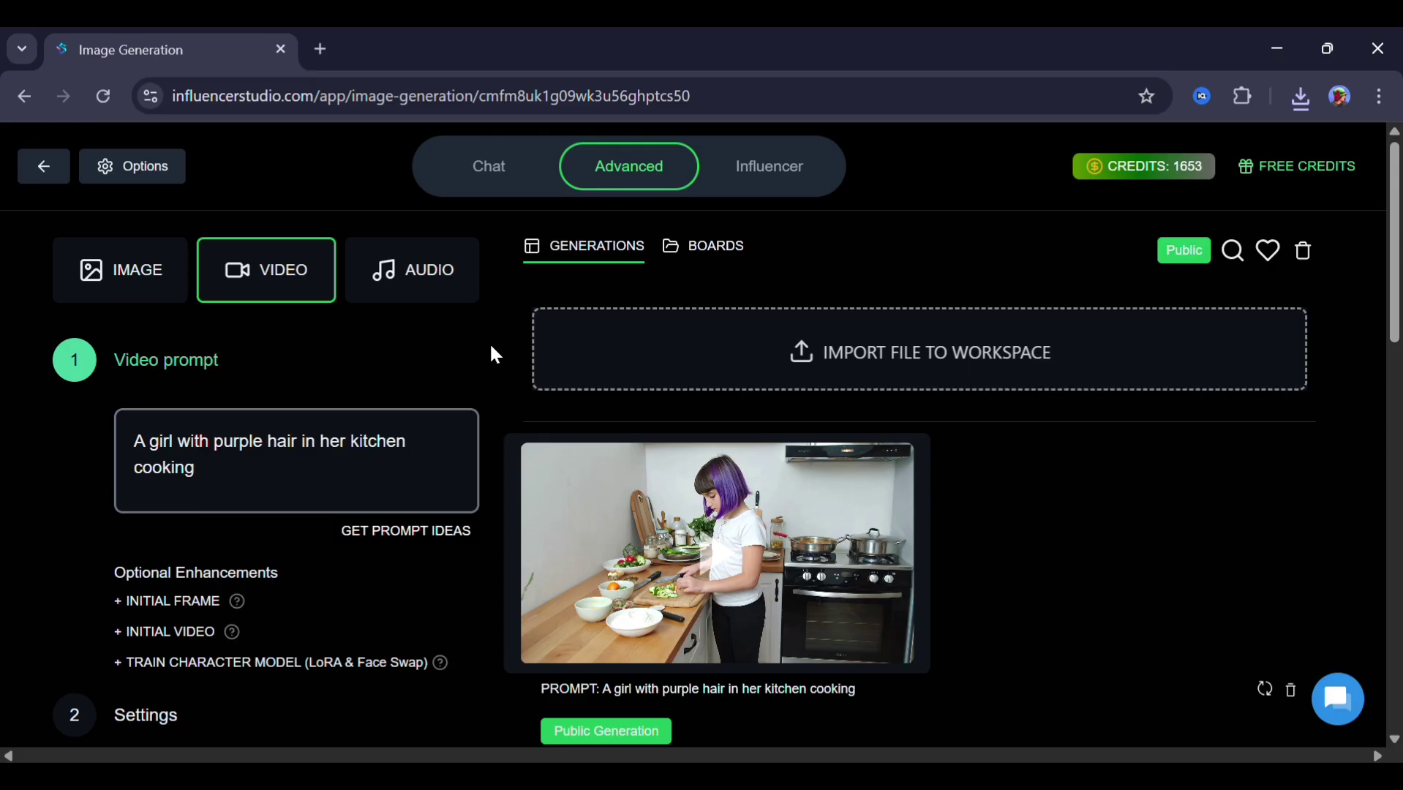
click(416, 270)
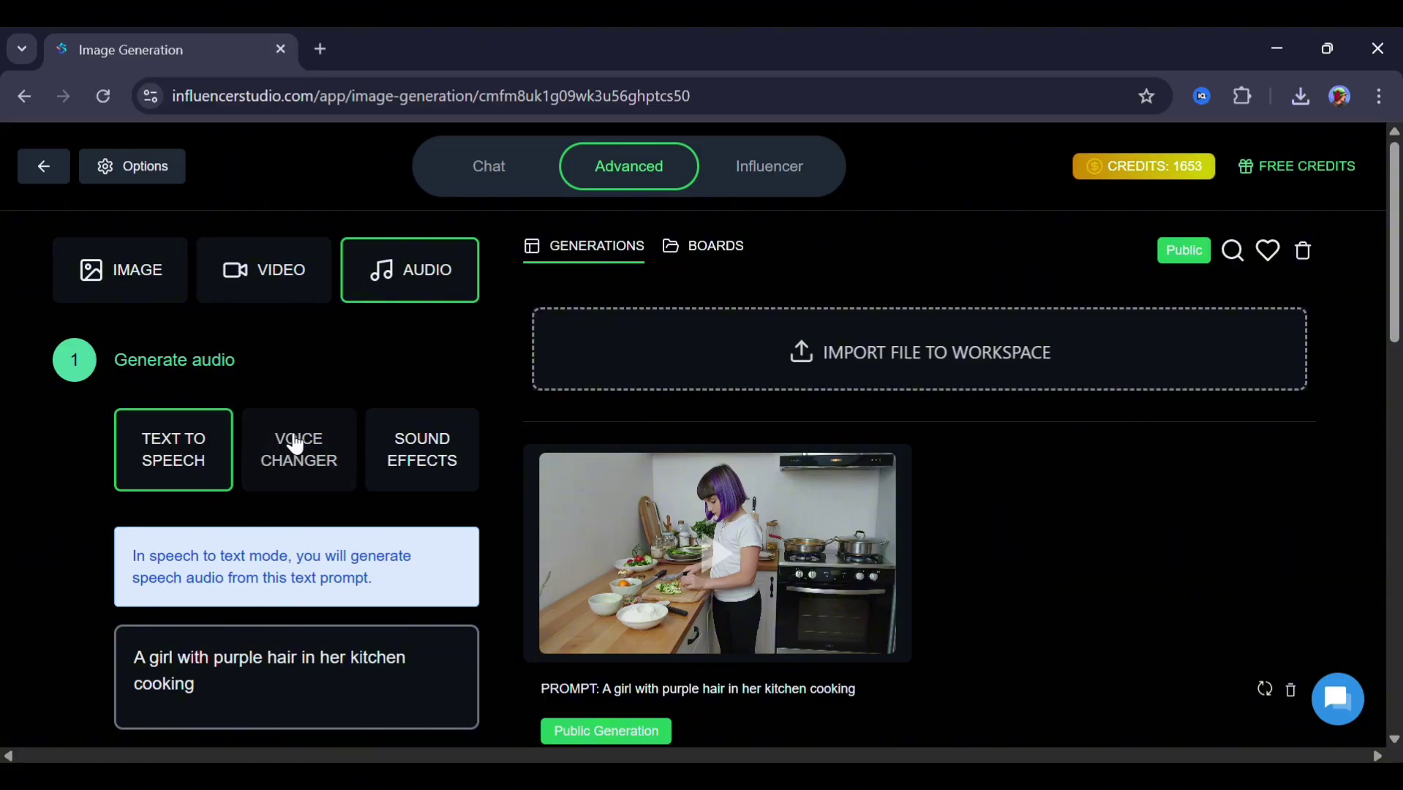
Replace the leftover prompt with 'Thank you guys for 7k subs.' and scroll to the Voice section
click(235, 704)
key(BackSpace)
key(BackSpace)
key(BackSpace)
key(BackSpace)
key(BackSpace)
key(BackSpace)
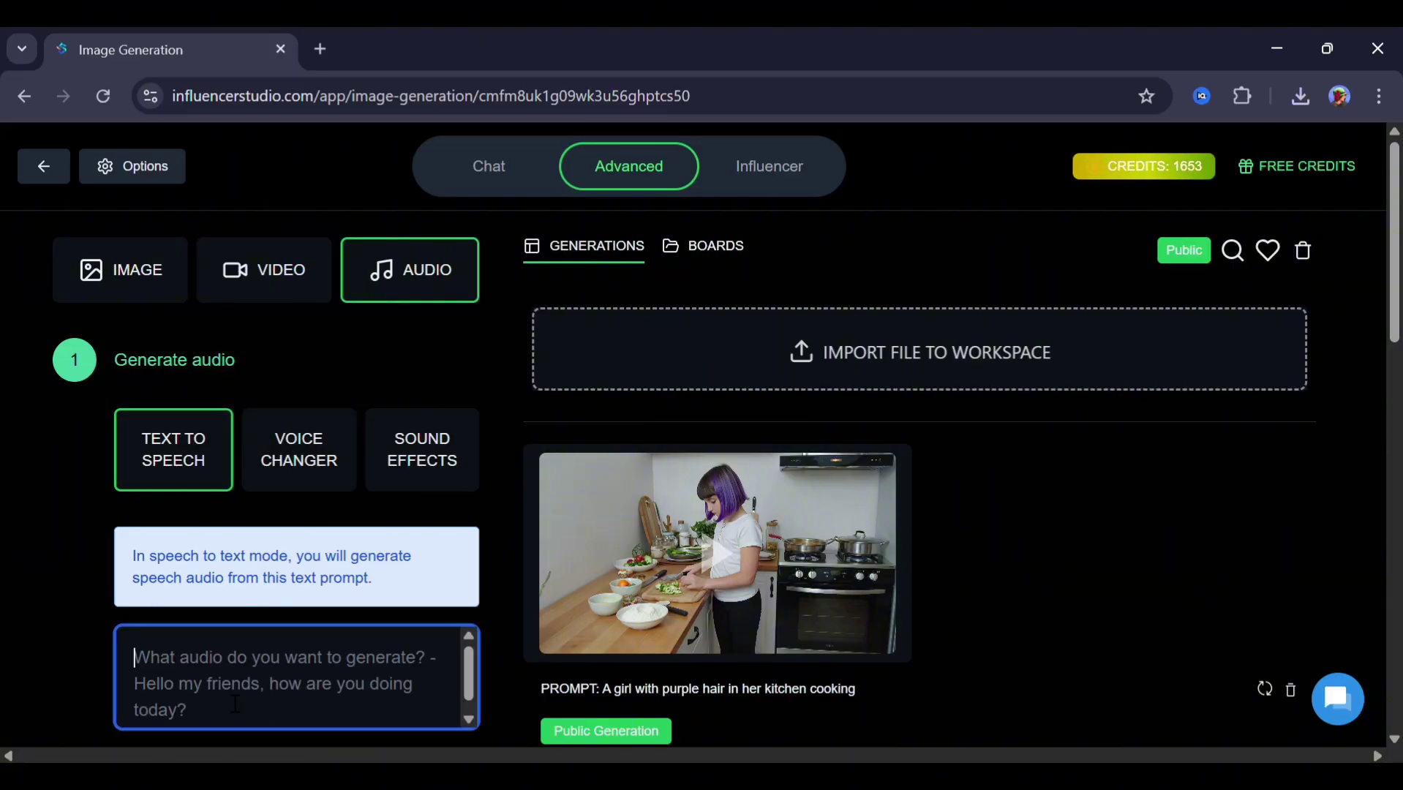
text(Ta)
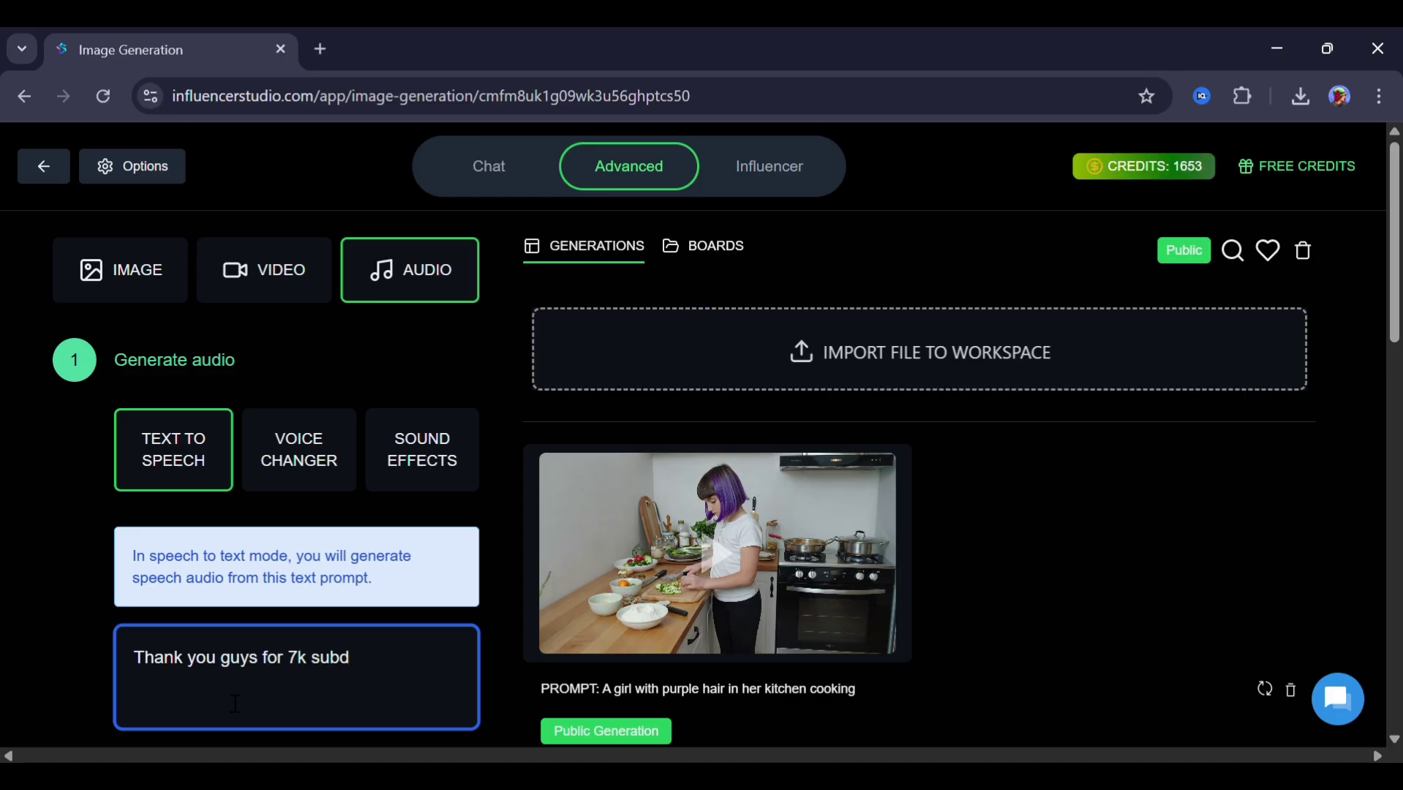
scroll(388, 607, down, 2)
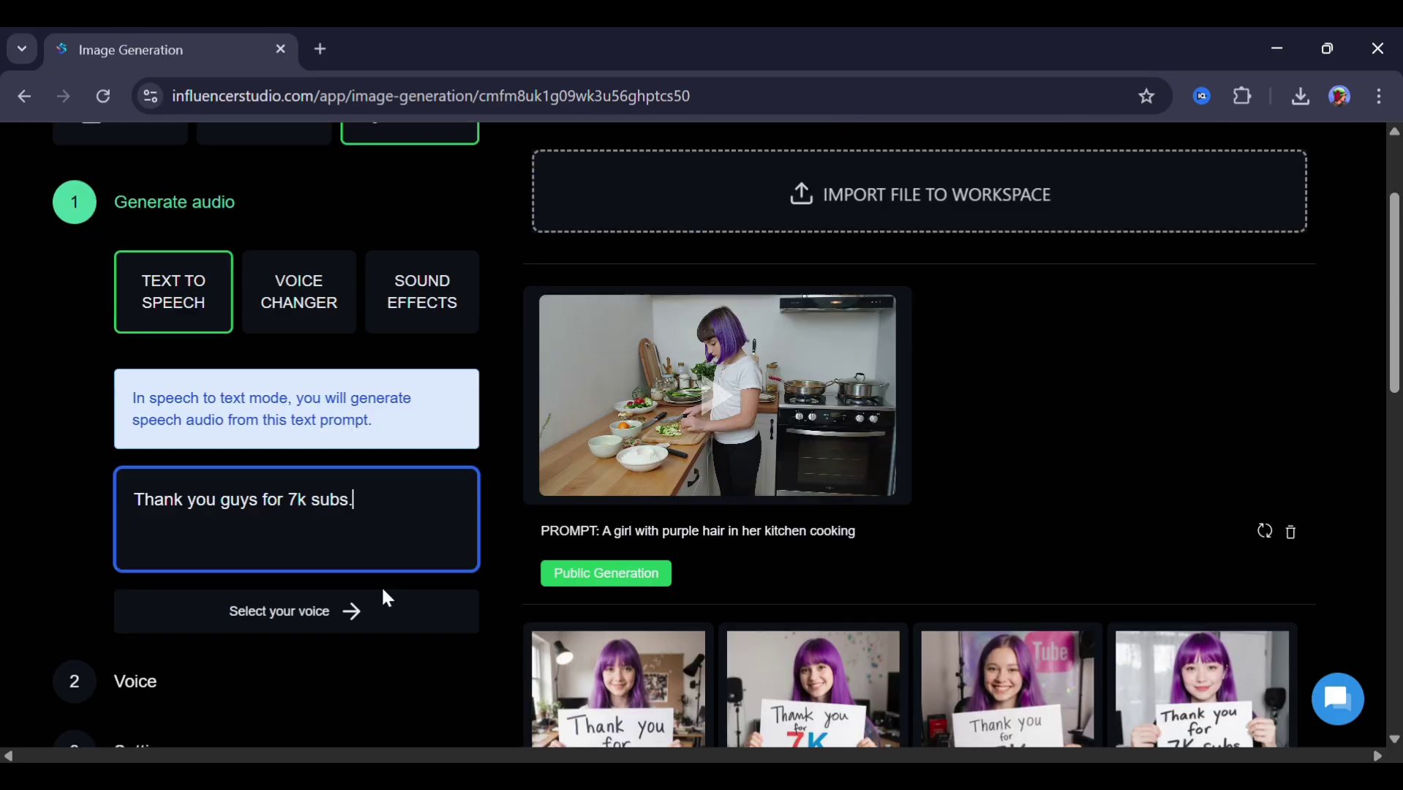
scroll(381, 589, down, 6)
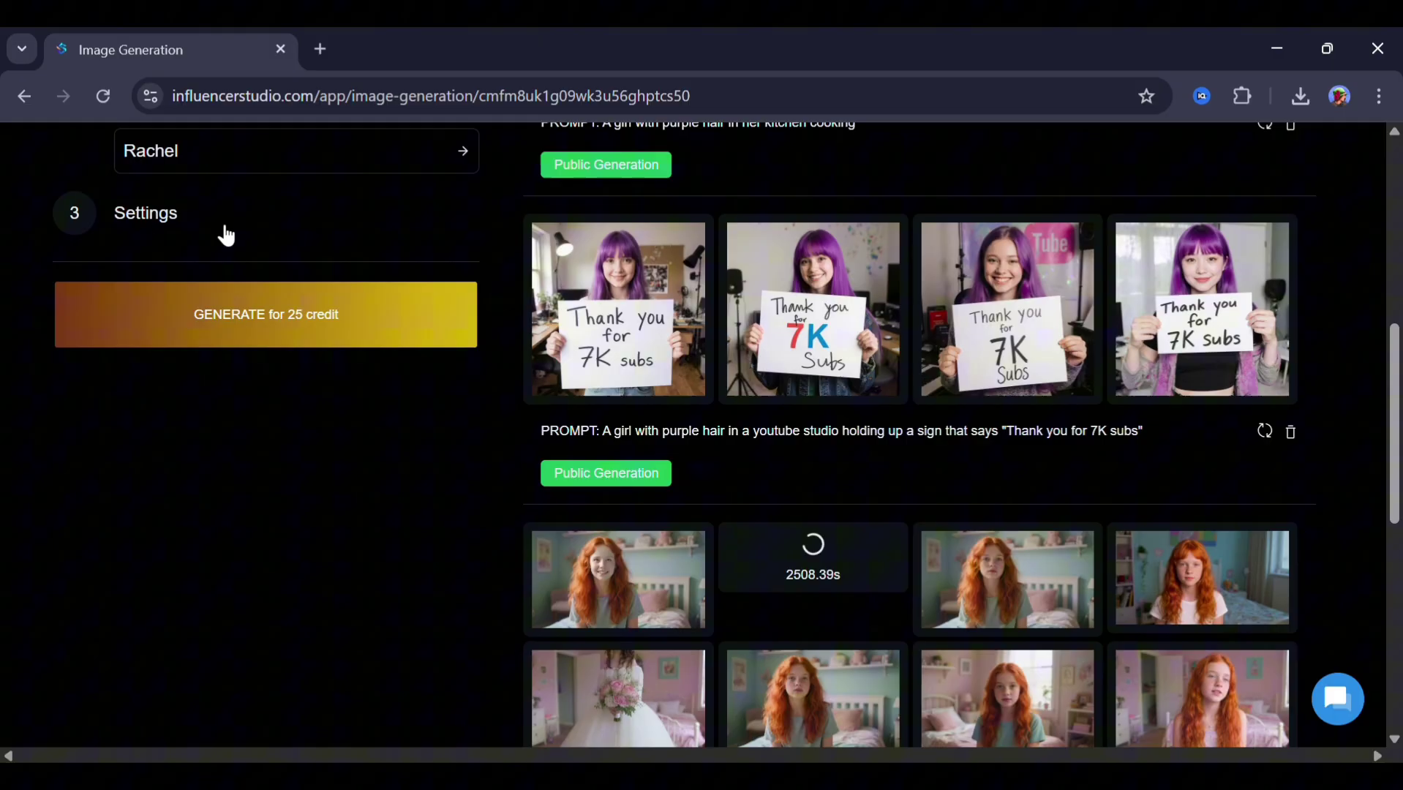
scroll(227, 230, up, 5)
Browse the voice list past George, Alice and Will and preview the Jessica voice
click(260, 489)
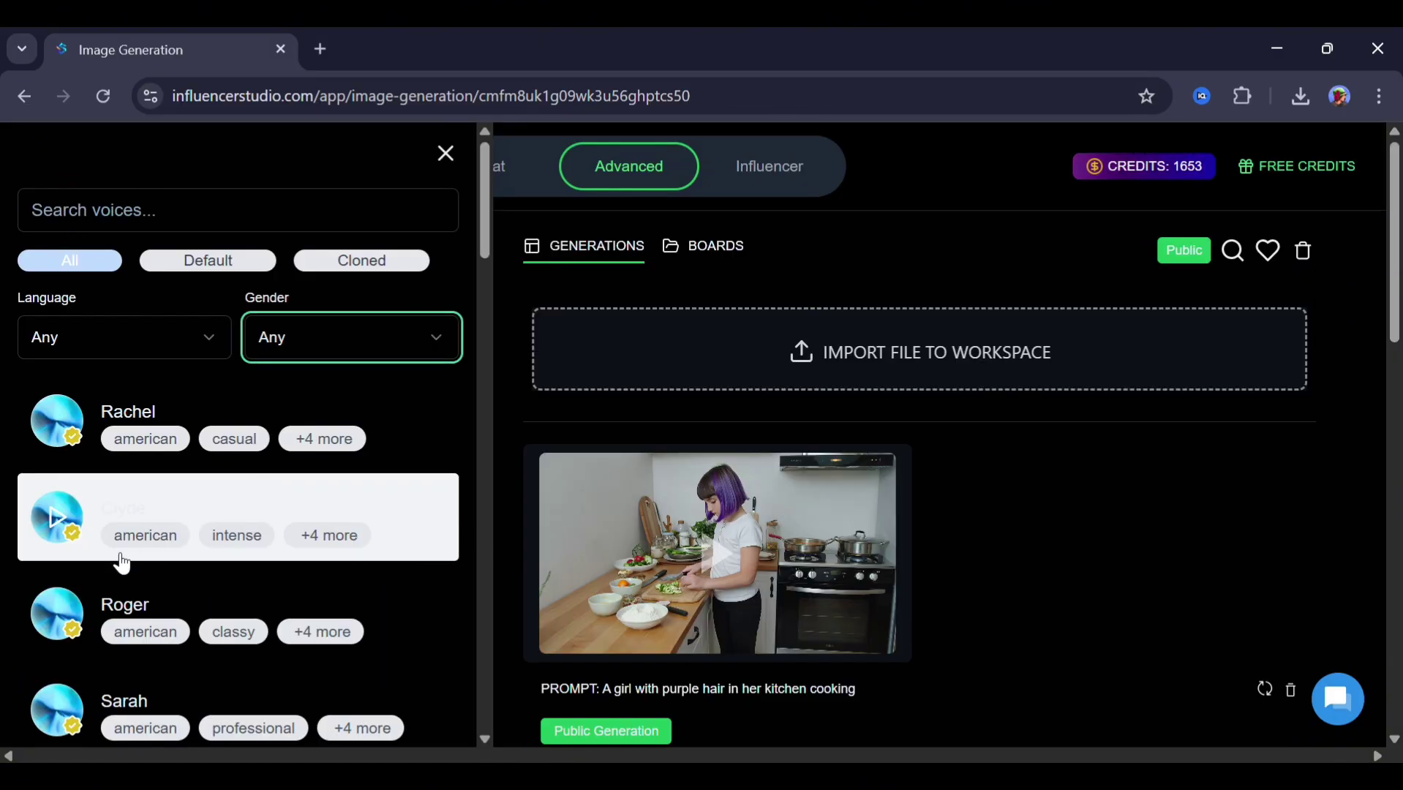
scroll(228, 469, down, 2)
scroll(231, 474, down, 2)
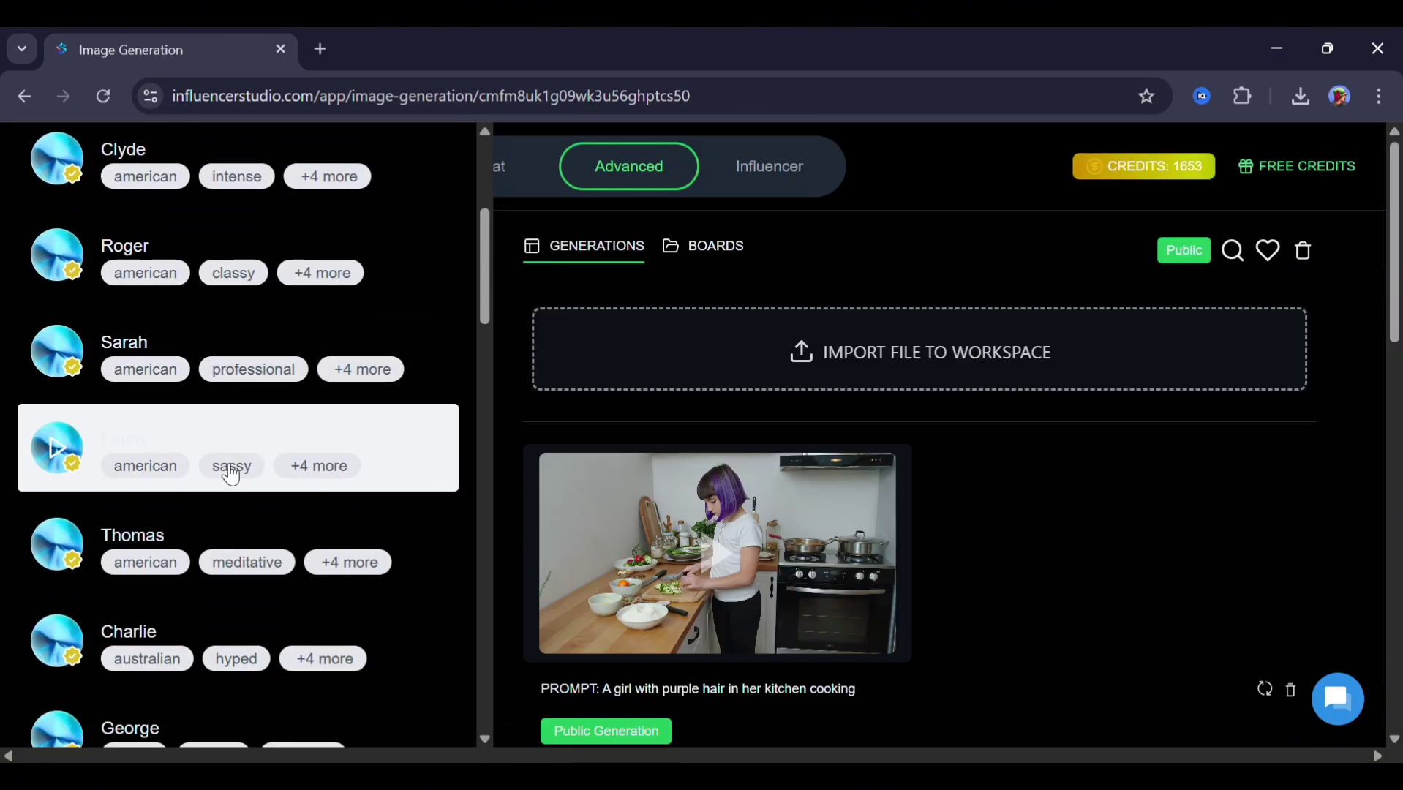
scroll(232, 474, down, 2)
scroll(231, 474, down, 1)
scroll(232, 474, down, 2)
scroll(230, 474, down, 2)
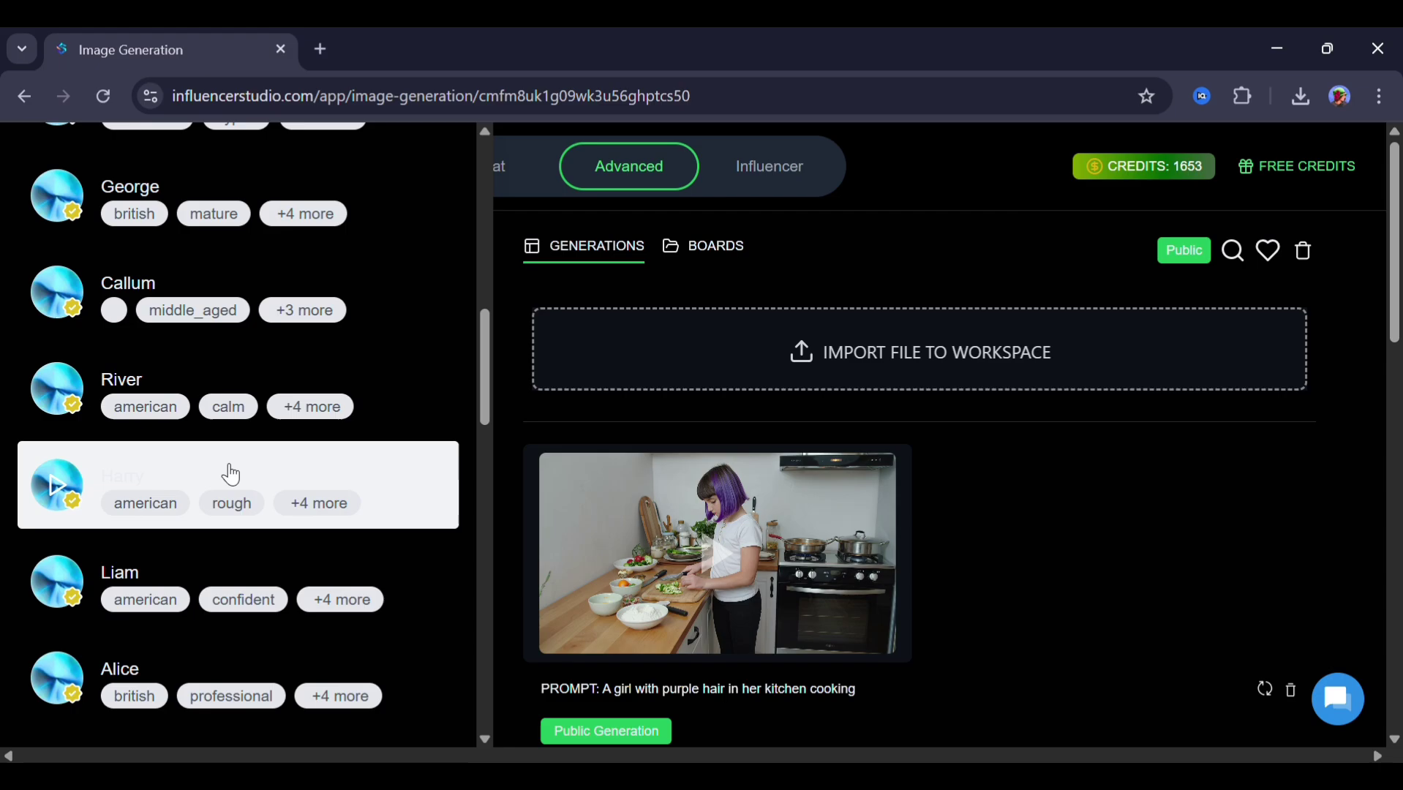
scroll(231, 474, down, 2)
scroll(230, 474, down, 2)
scroll(230, 474, down, 1)
scroll(230, 474, down, 1)
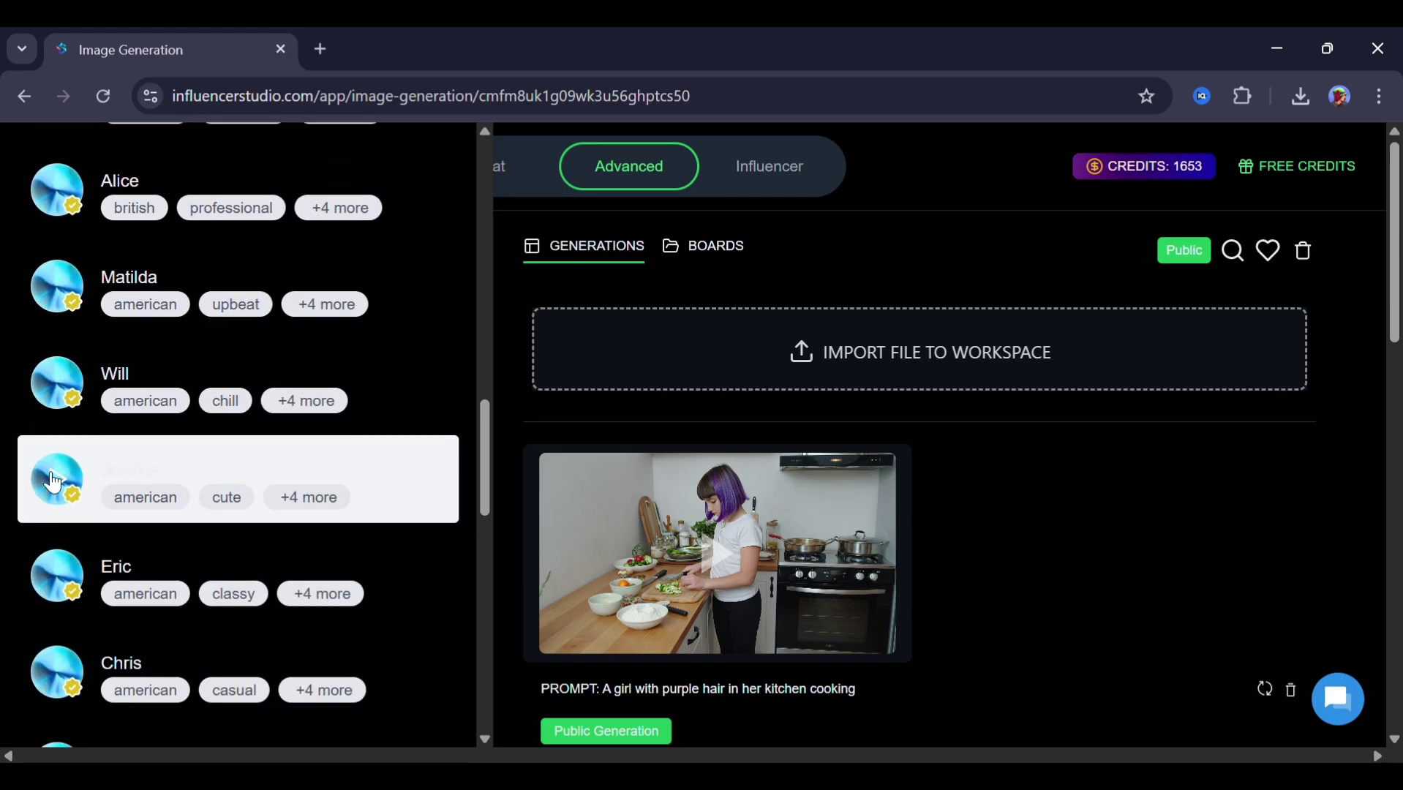
click(230, 474)
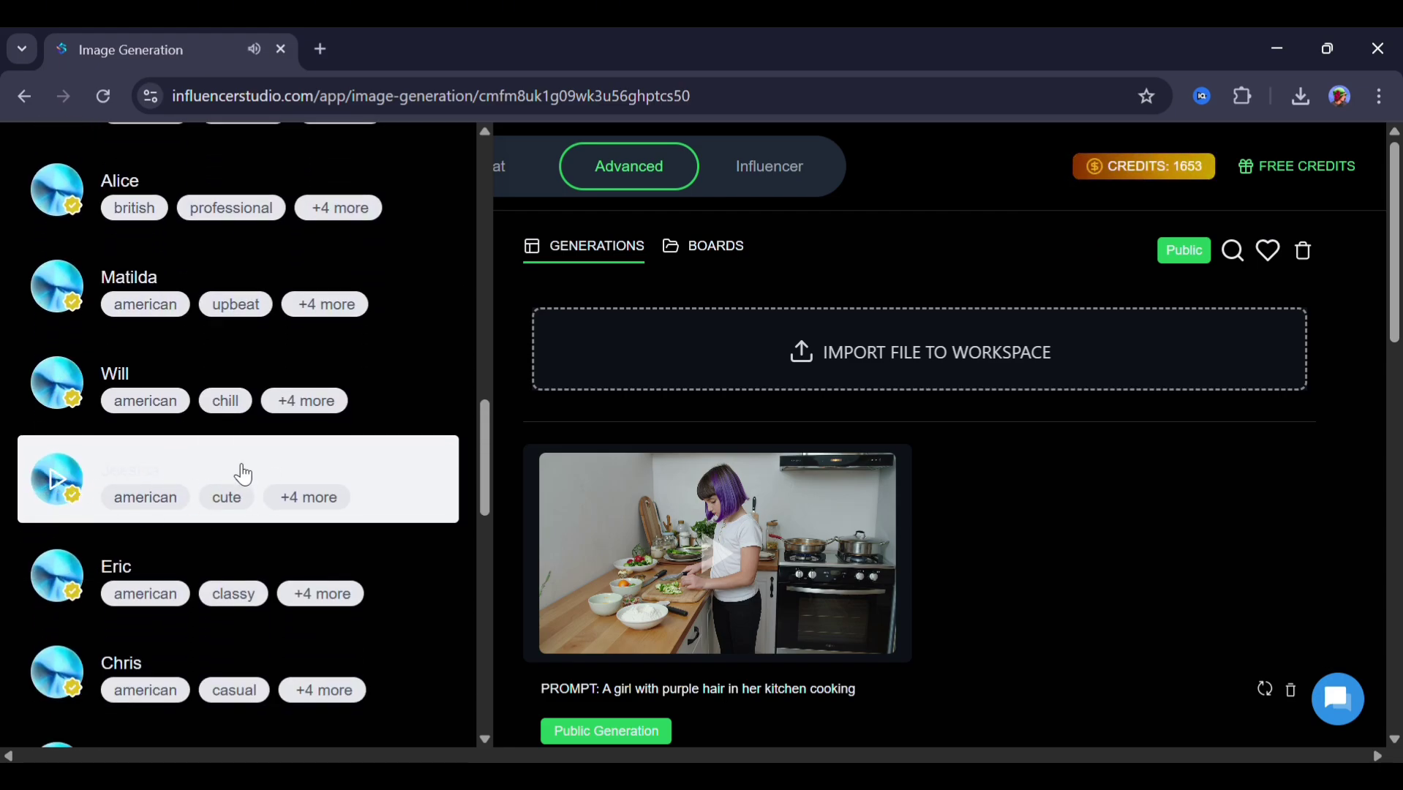
Select Jessica, keep Eleven Multilingual V2, and generate the thank-you speech clip for 25 credits
click(198, 493)
scroll(202, 501, down, 5)
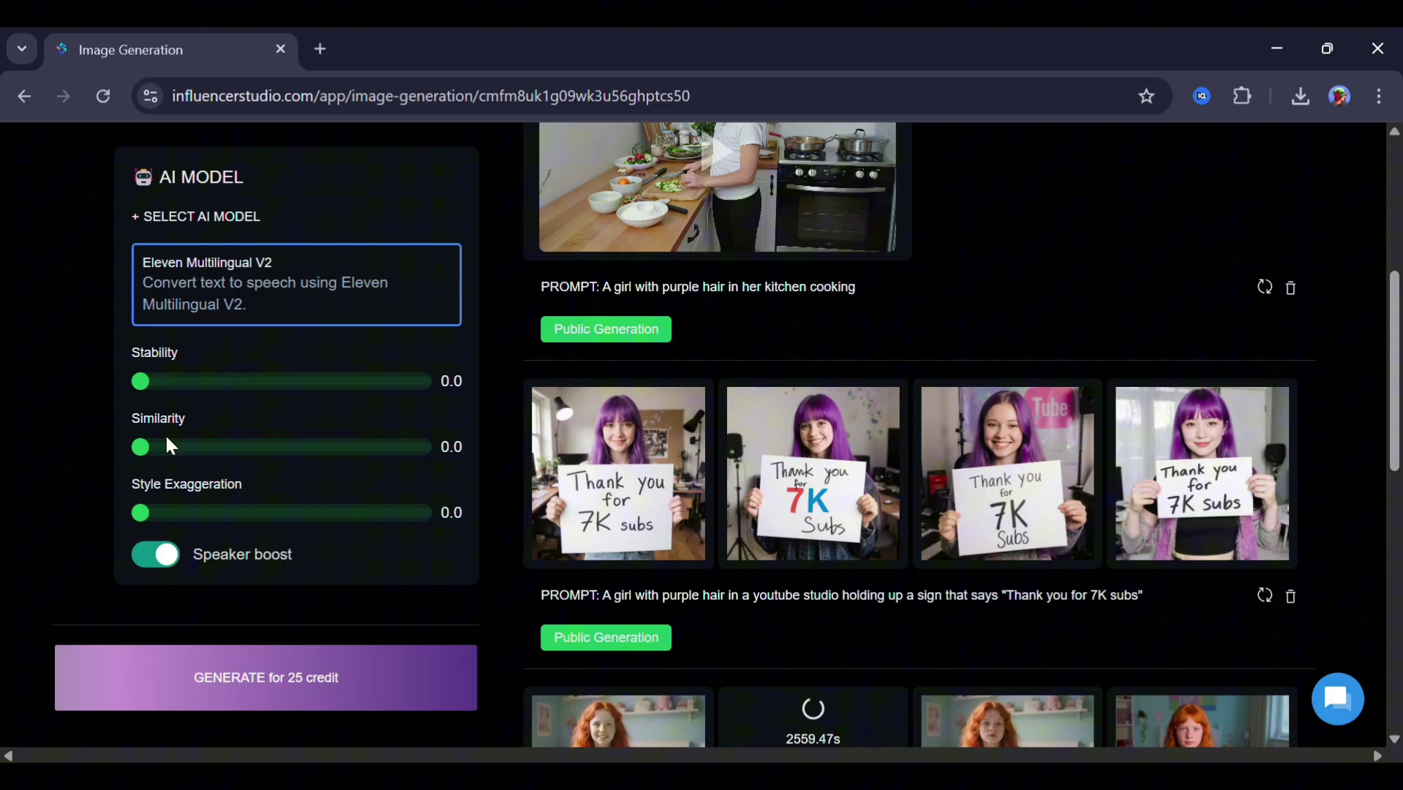
click(231, 291)
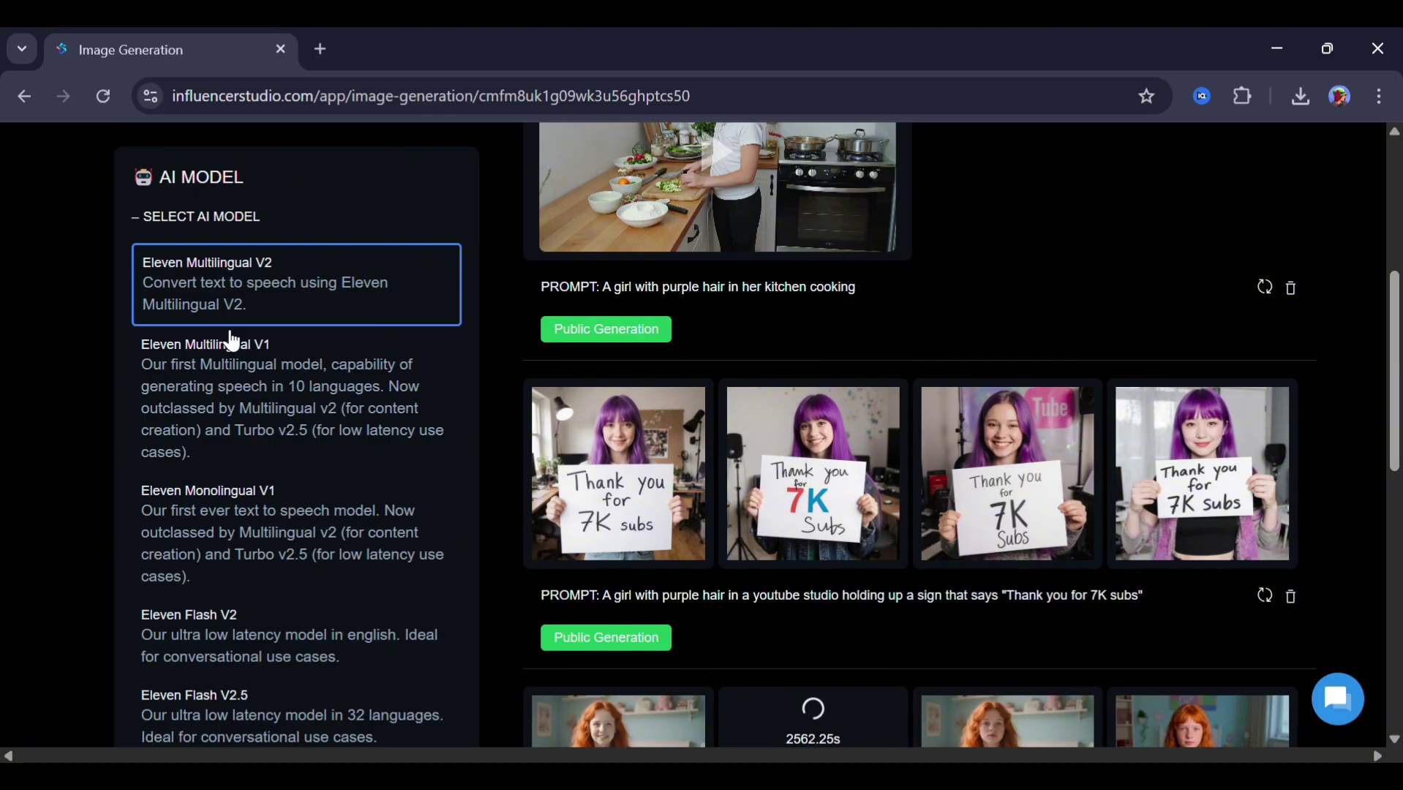
scroll(254, 512, down, 3)
click(251, 516)
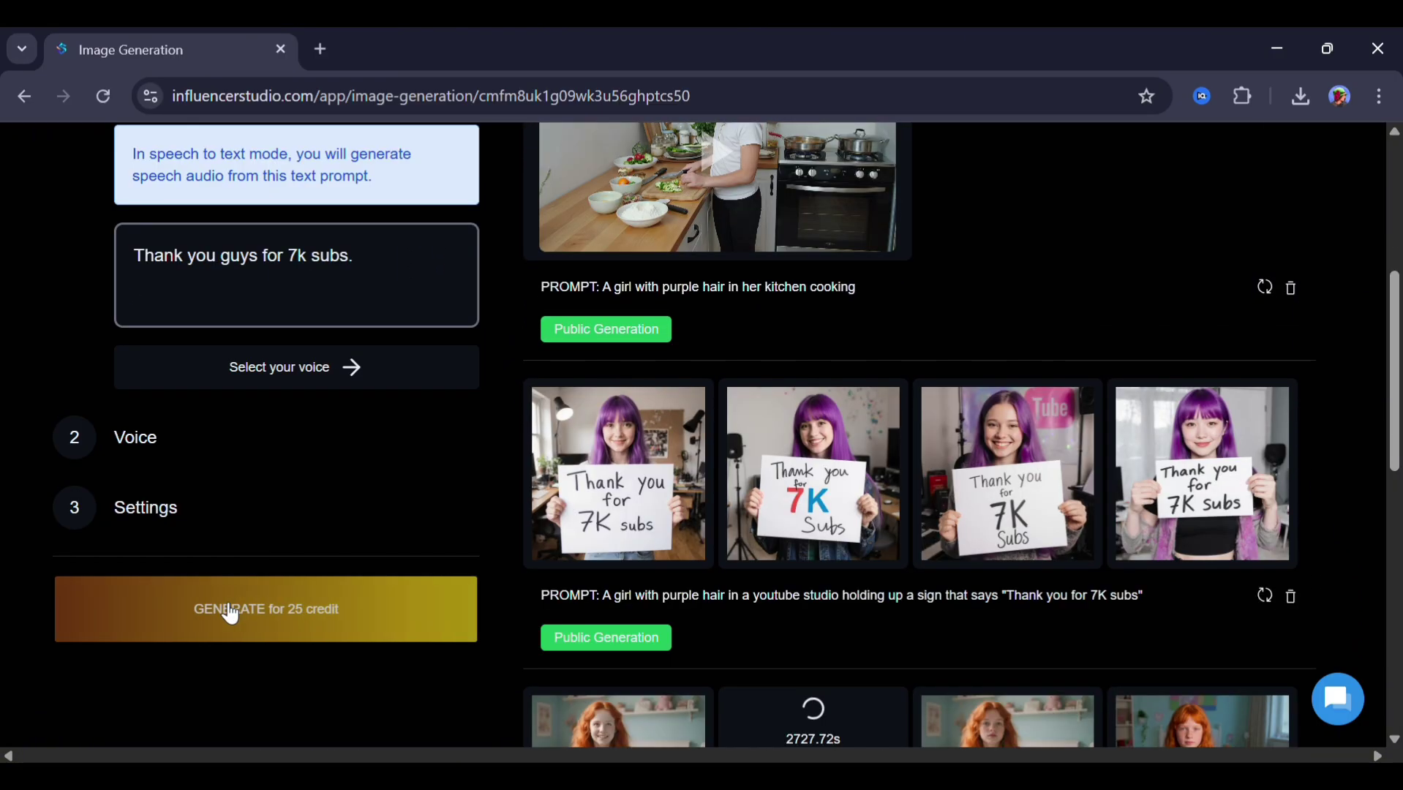
click(225, 611)
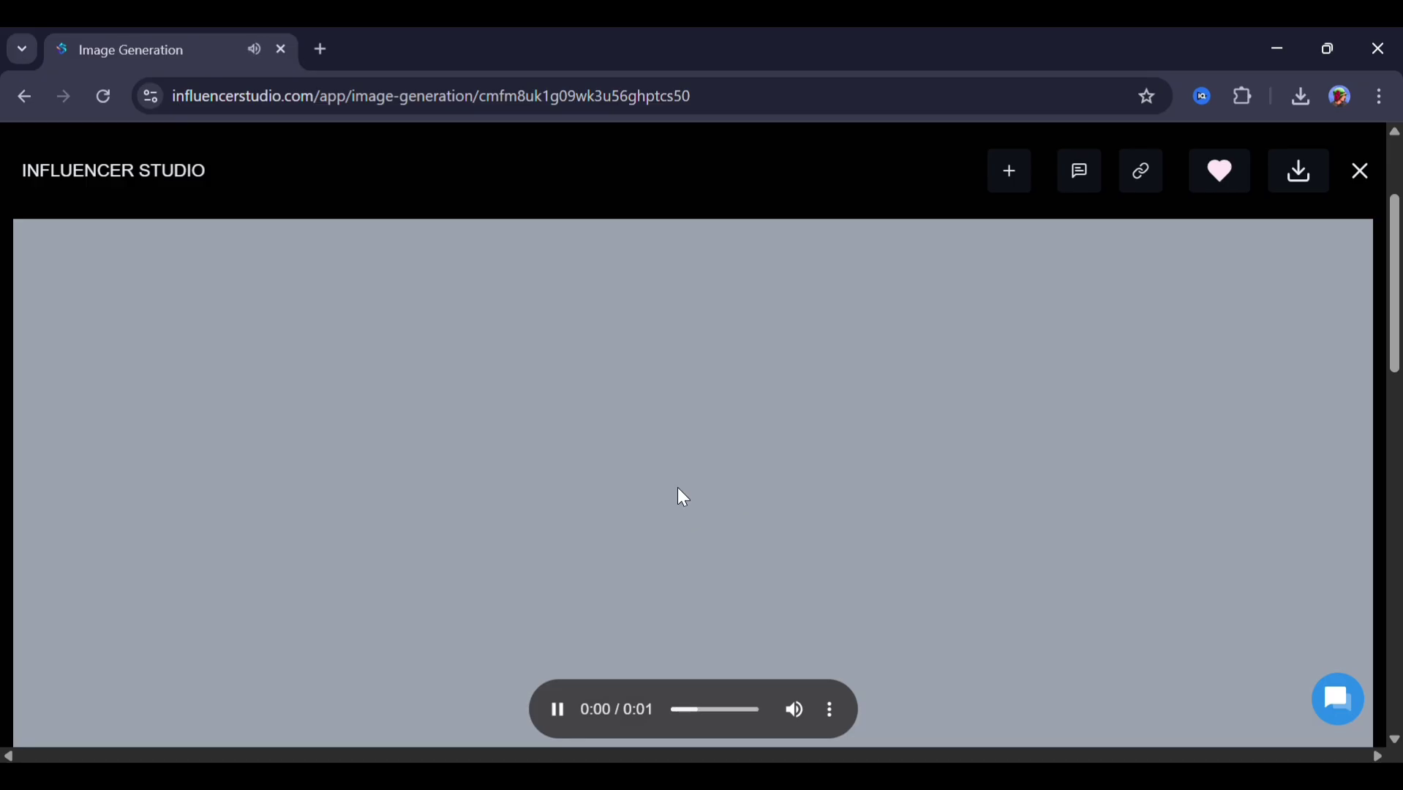
key(Escape)
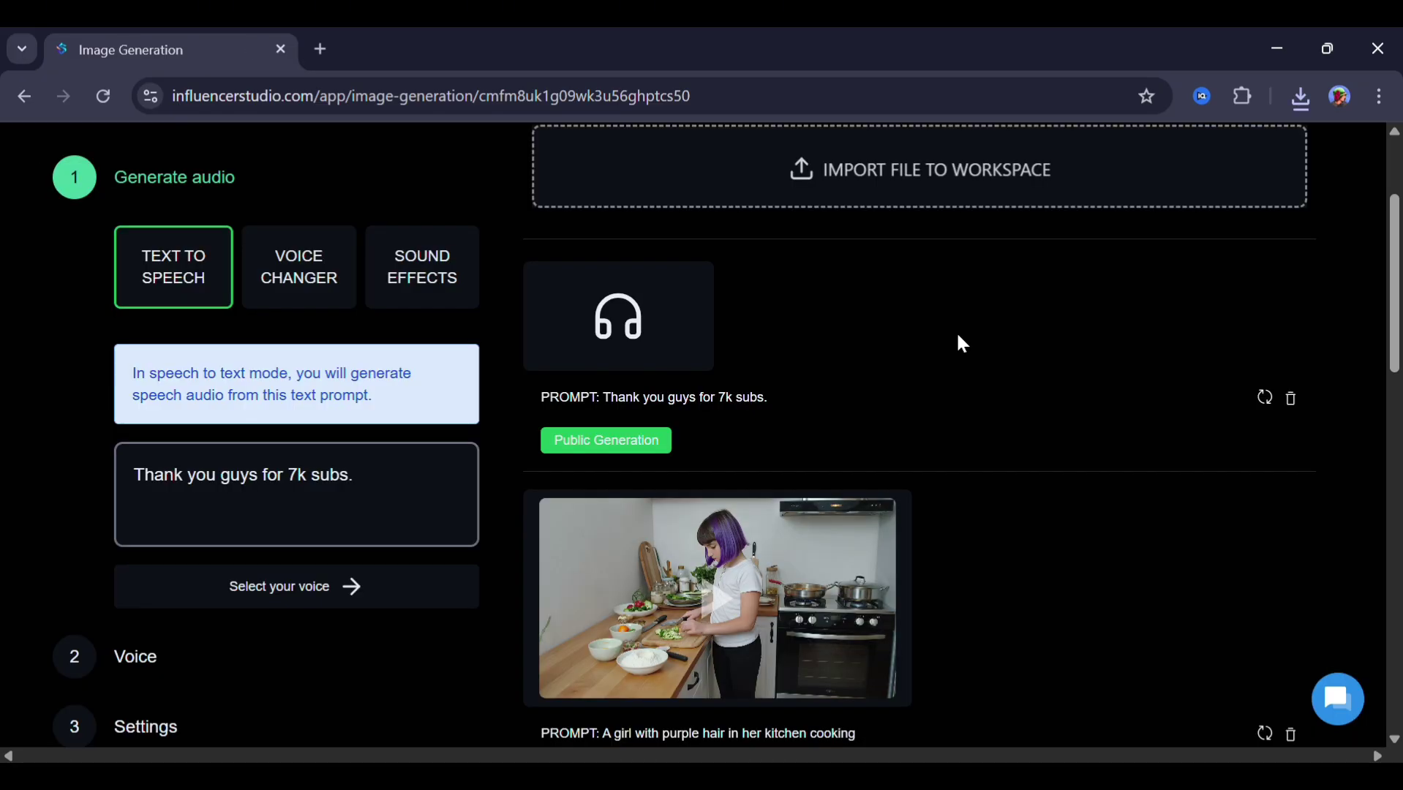
Look over the Voice Changer and Sound Effects modes
click(288, 283)
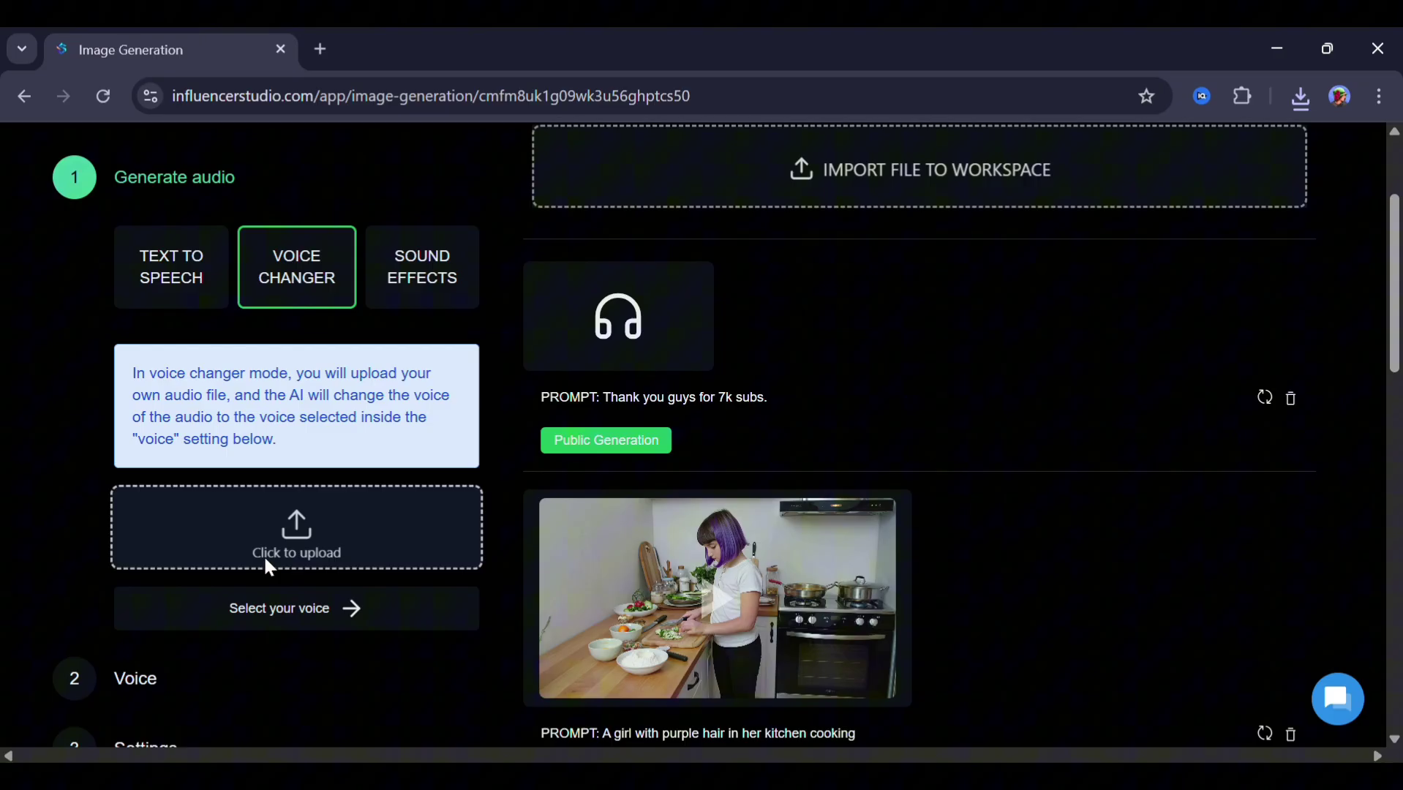
scroll(303, 582, down, 7)
scroll(307, 586, up, 8)
scroll(423, 524, up, 3)
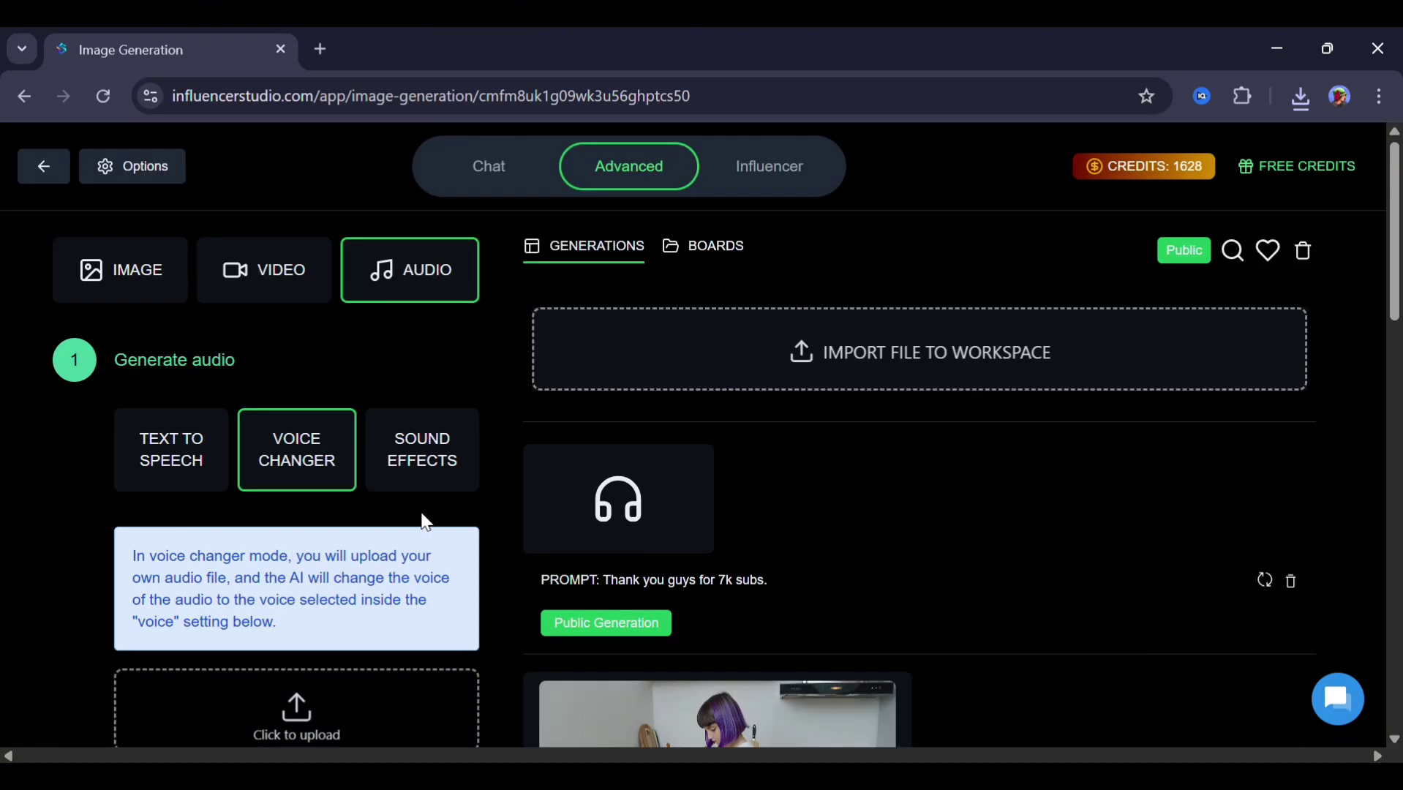
click(423, 447)
scroll(286, 576, down, 8)
scroll(286, 576, up, 2)
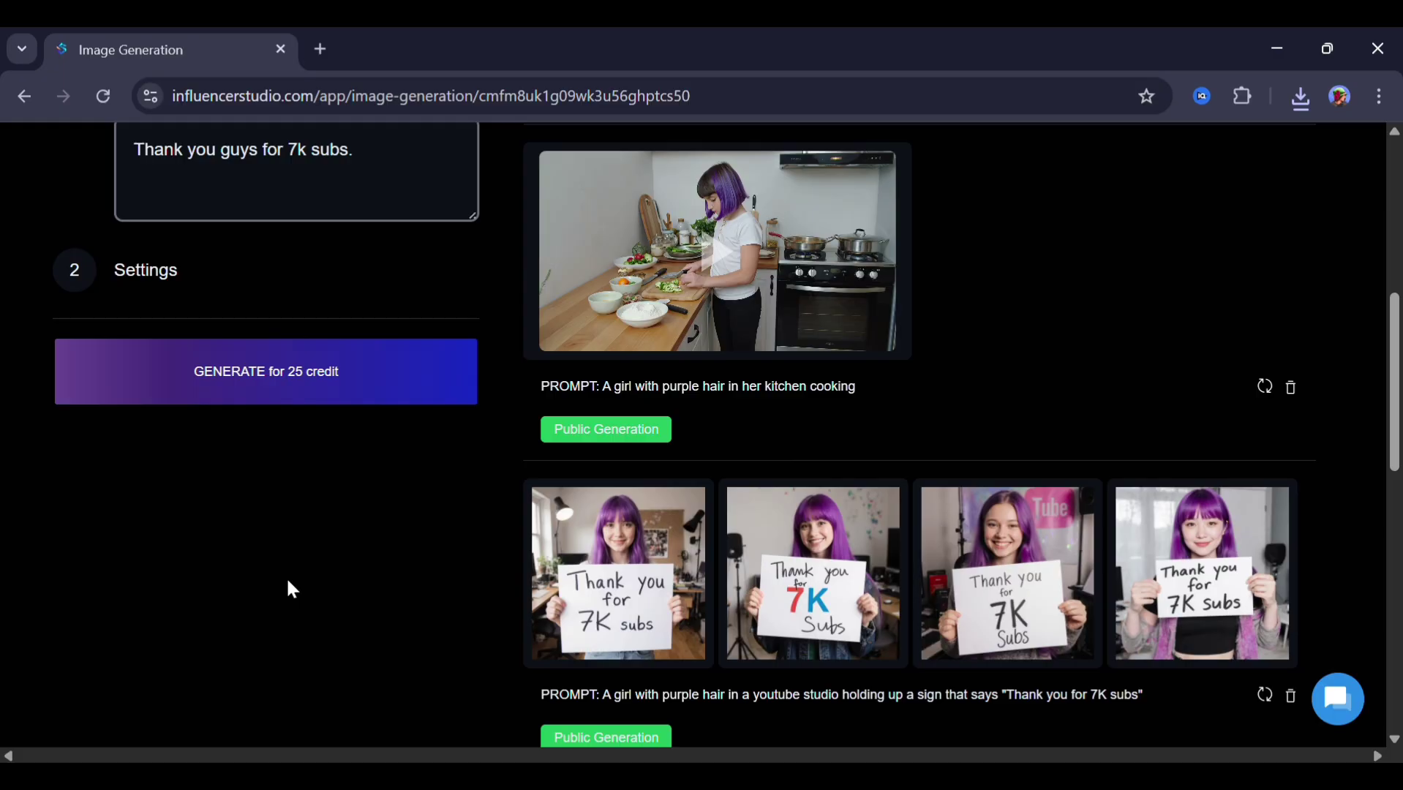
scroll(286, 577, up, 4)
scroll(286, 577, up, 2)
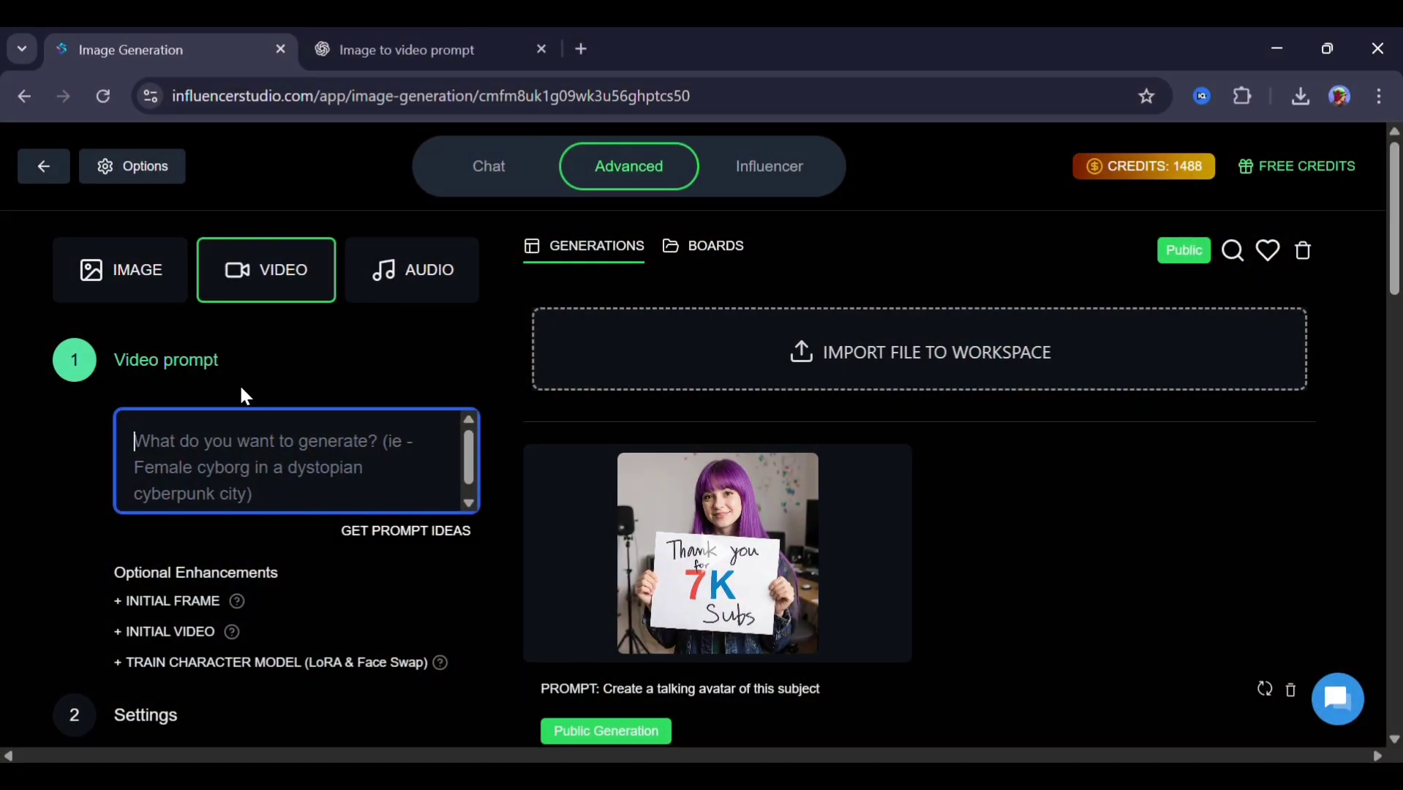
Paste the purple-haired woman video prompt, choose the model in Settings, and generate the talking video
key(ctrl+v)
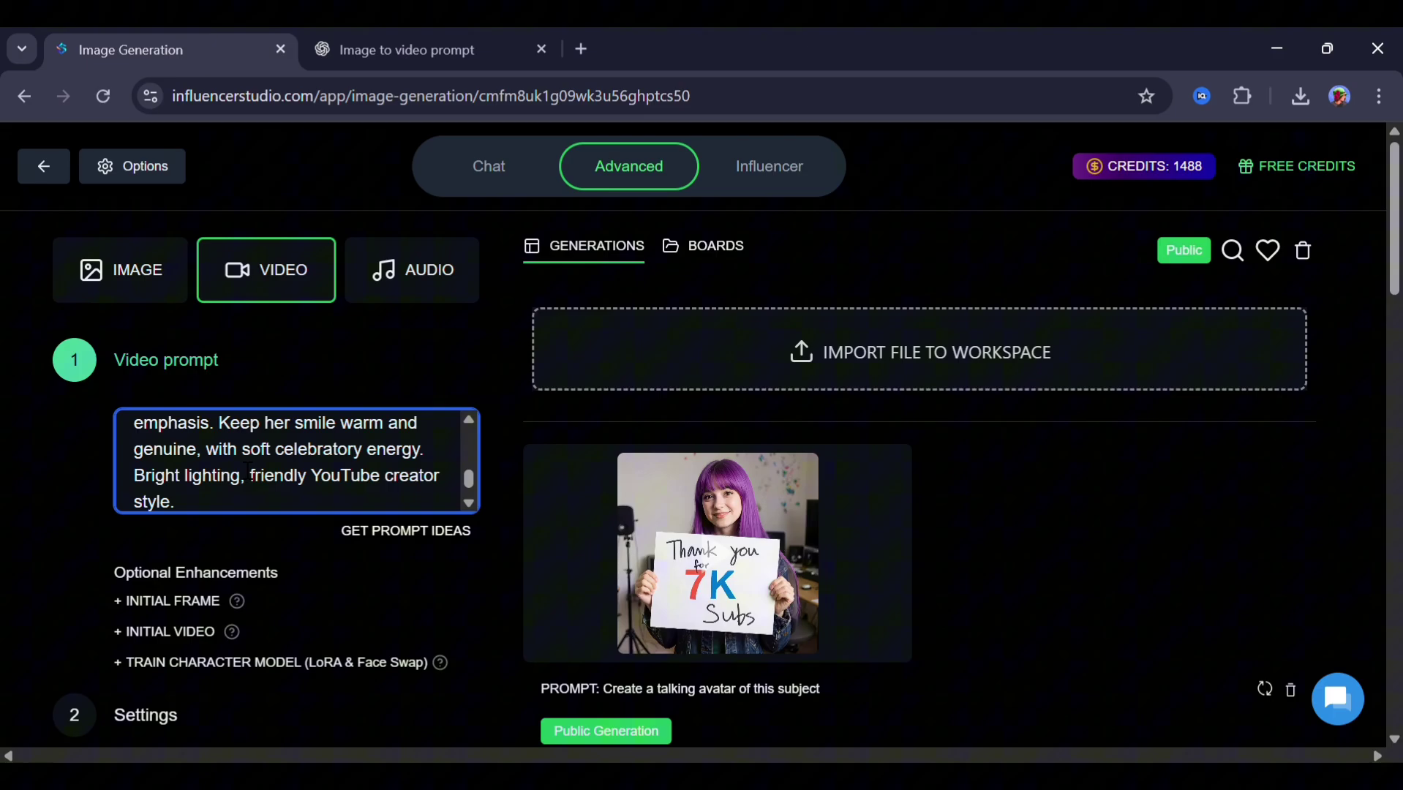
scroll(278, 428, up, 3)
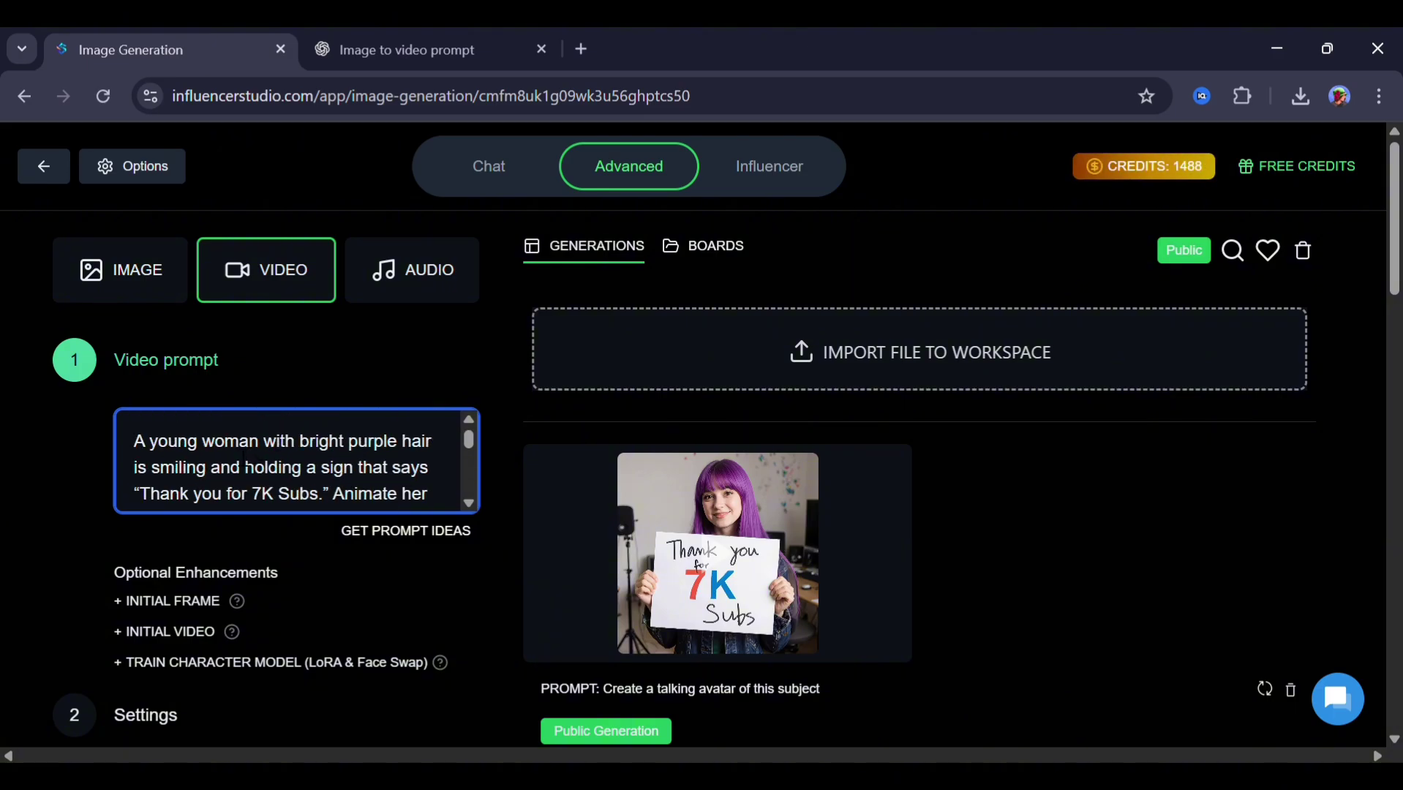
scroll(245, 461, down, 2)
scroll(243, 458, down, 2)
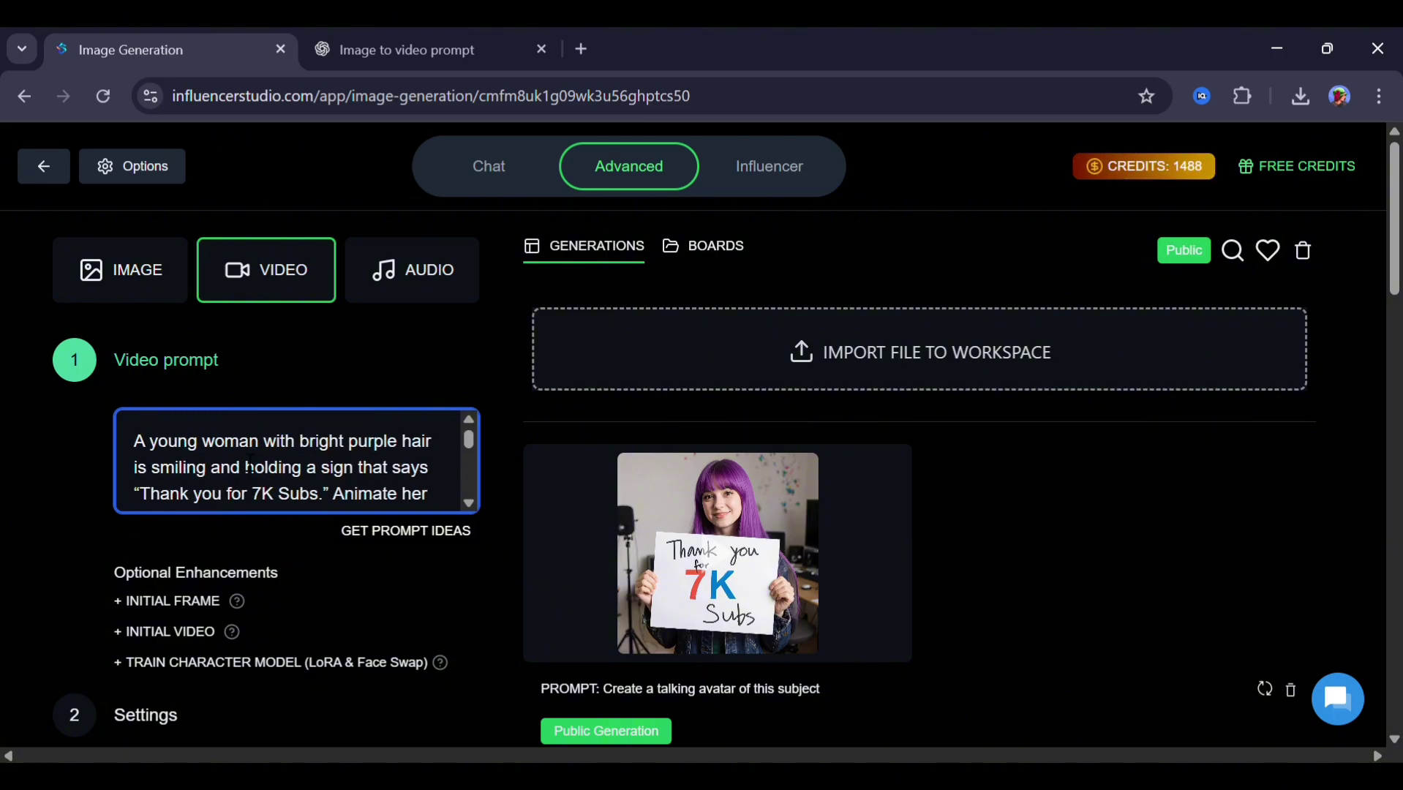
scroll(307, 622, down, 5)
click(278, 512)
scroll(155, 528, up, 10)
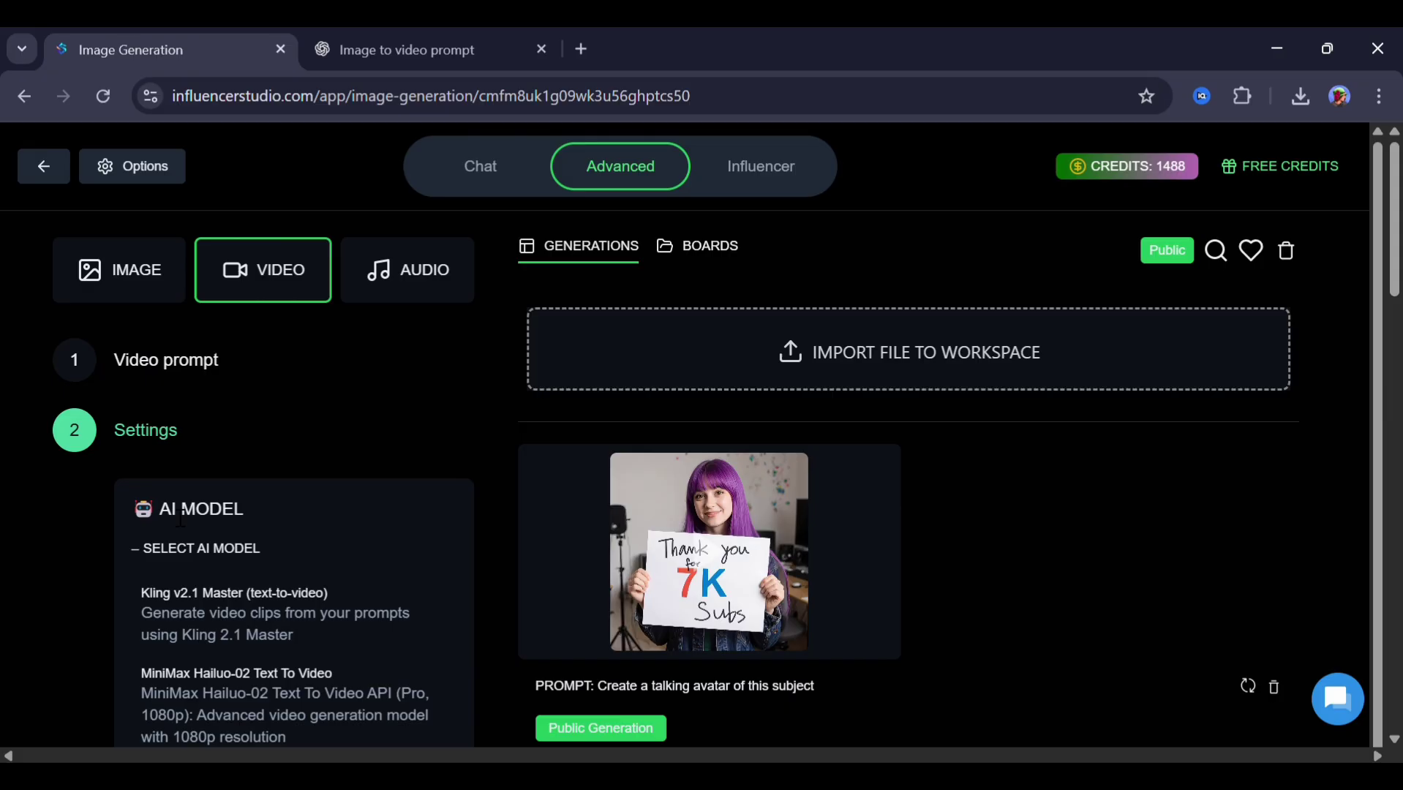
scroll(181, 520, down, 10)
click(276, 714)
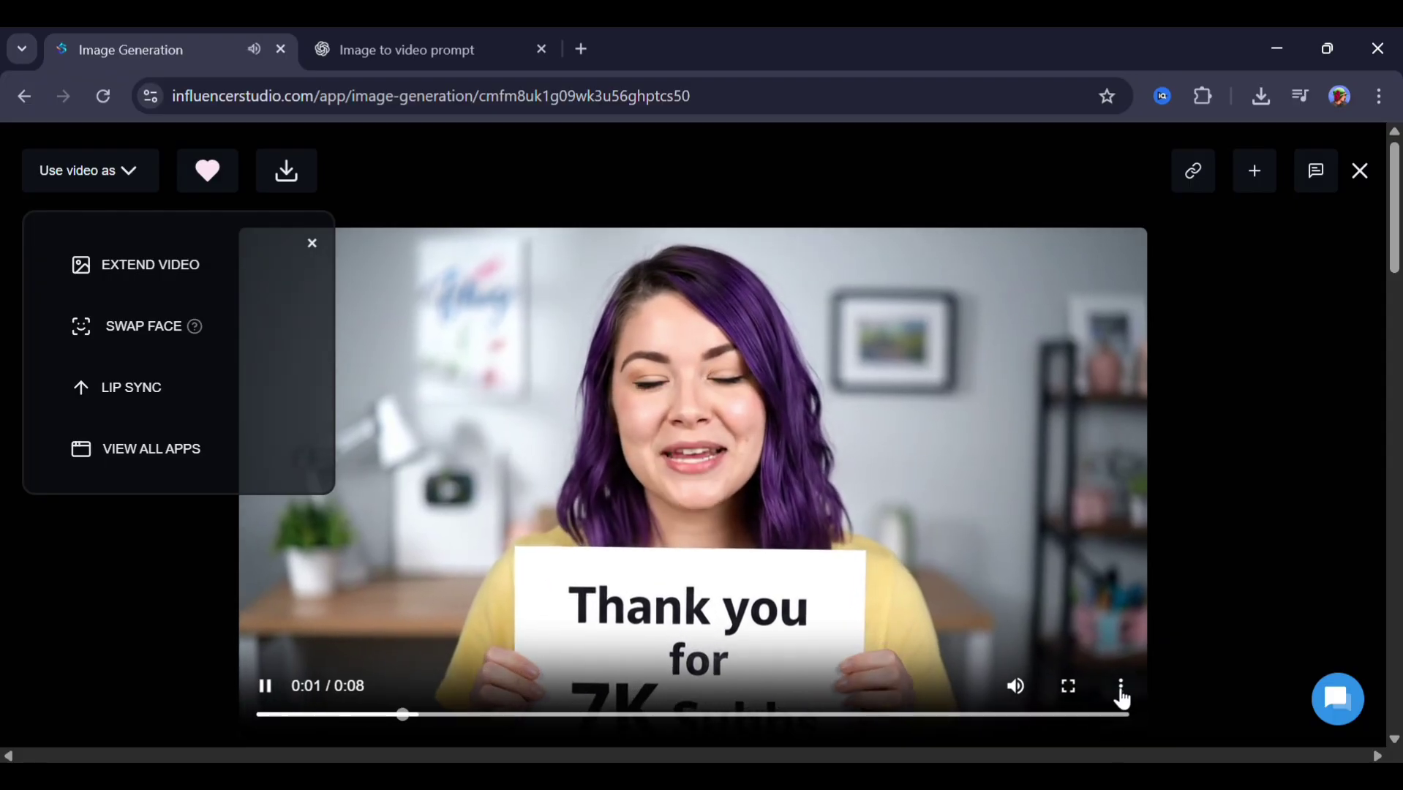
Close the 8-second thank-you video viewer and return to image generation
click(1133, 686)
click(1053, 564)
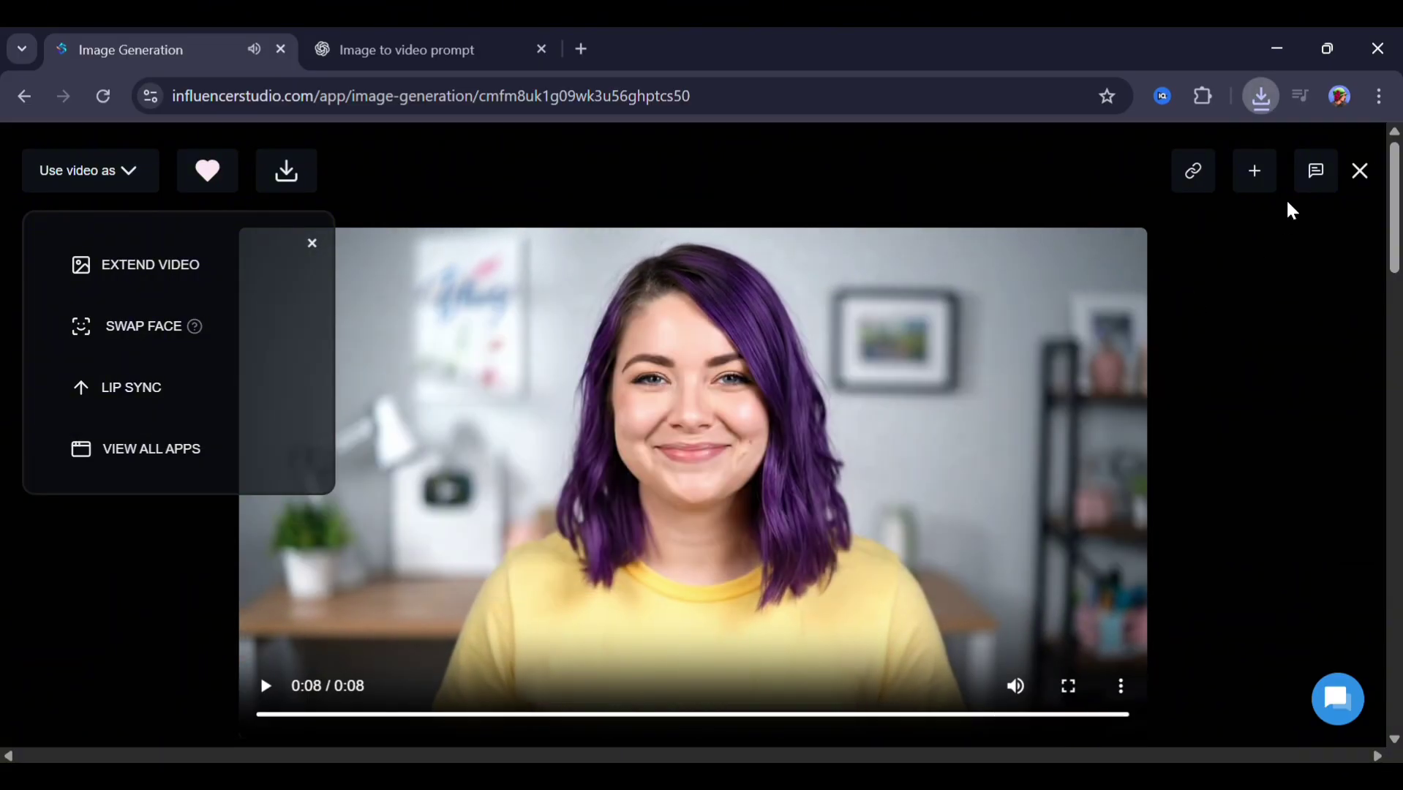
click(1363, 171)
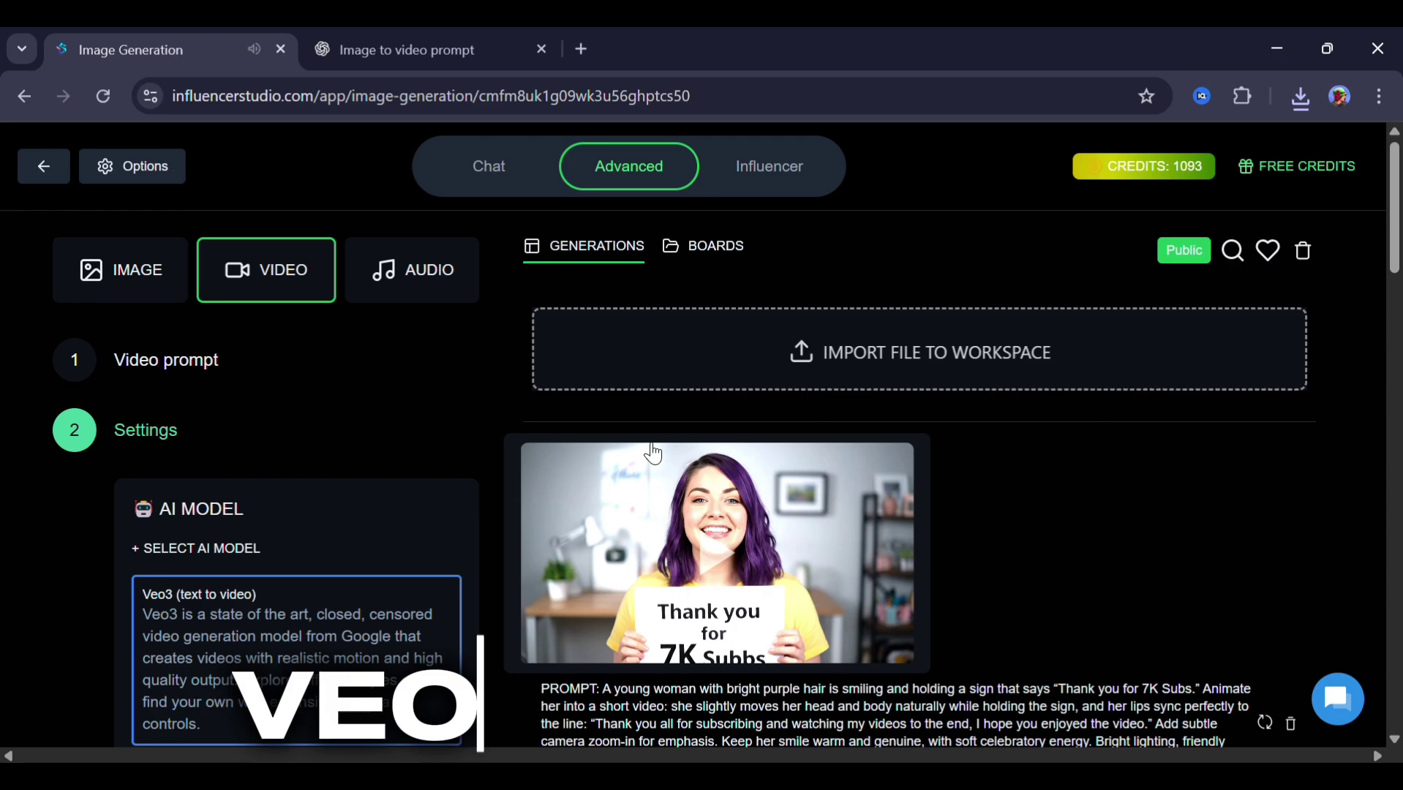
click(135, 282)
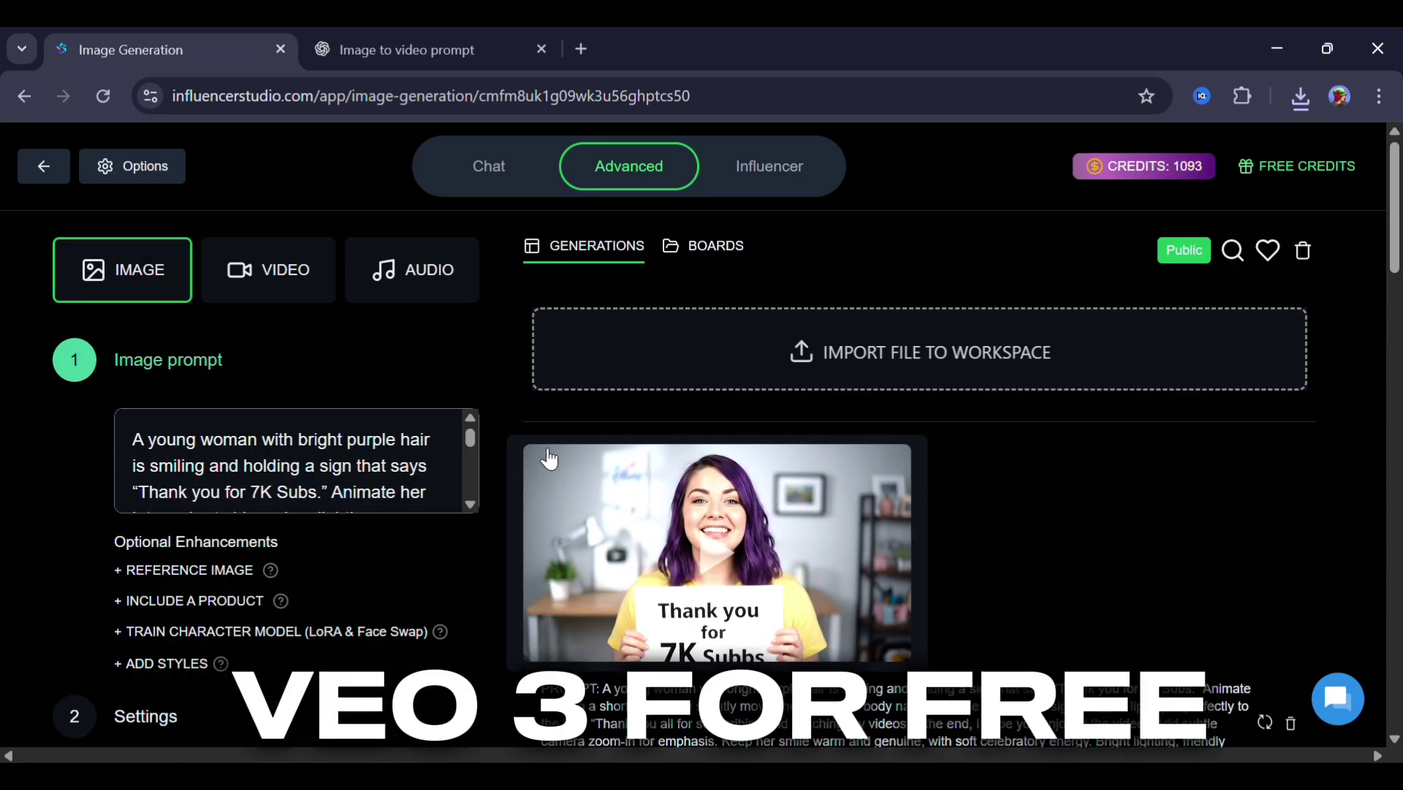
scroll(319, 579, down, 6)
scroll(320, 579, up, 2)
scroll(319, 579, up, 4)
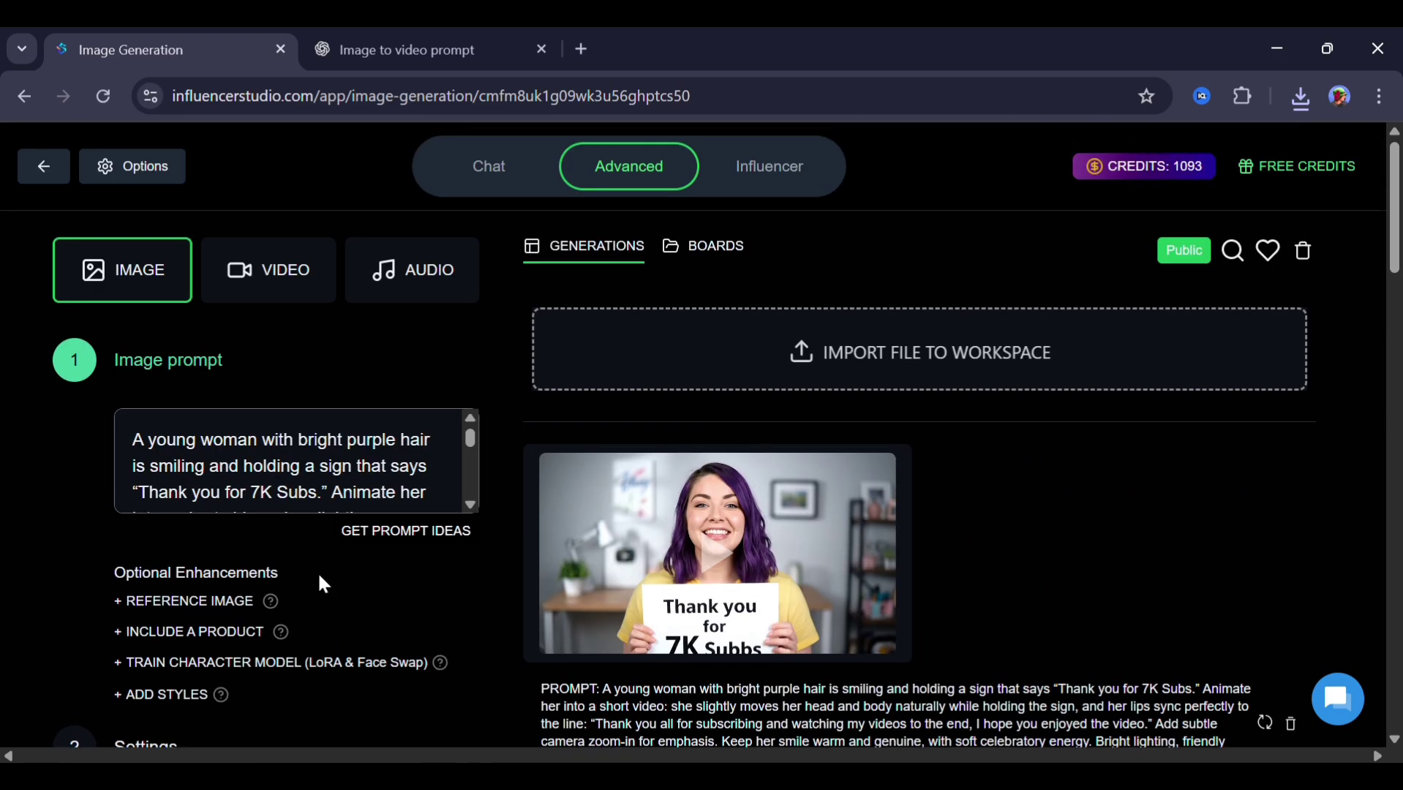
Return to the workspaces dashboard and dismiss the 500-credit card-verification offer
click(45, 168)
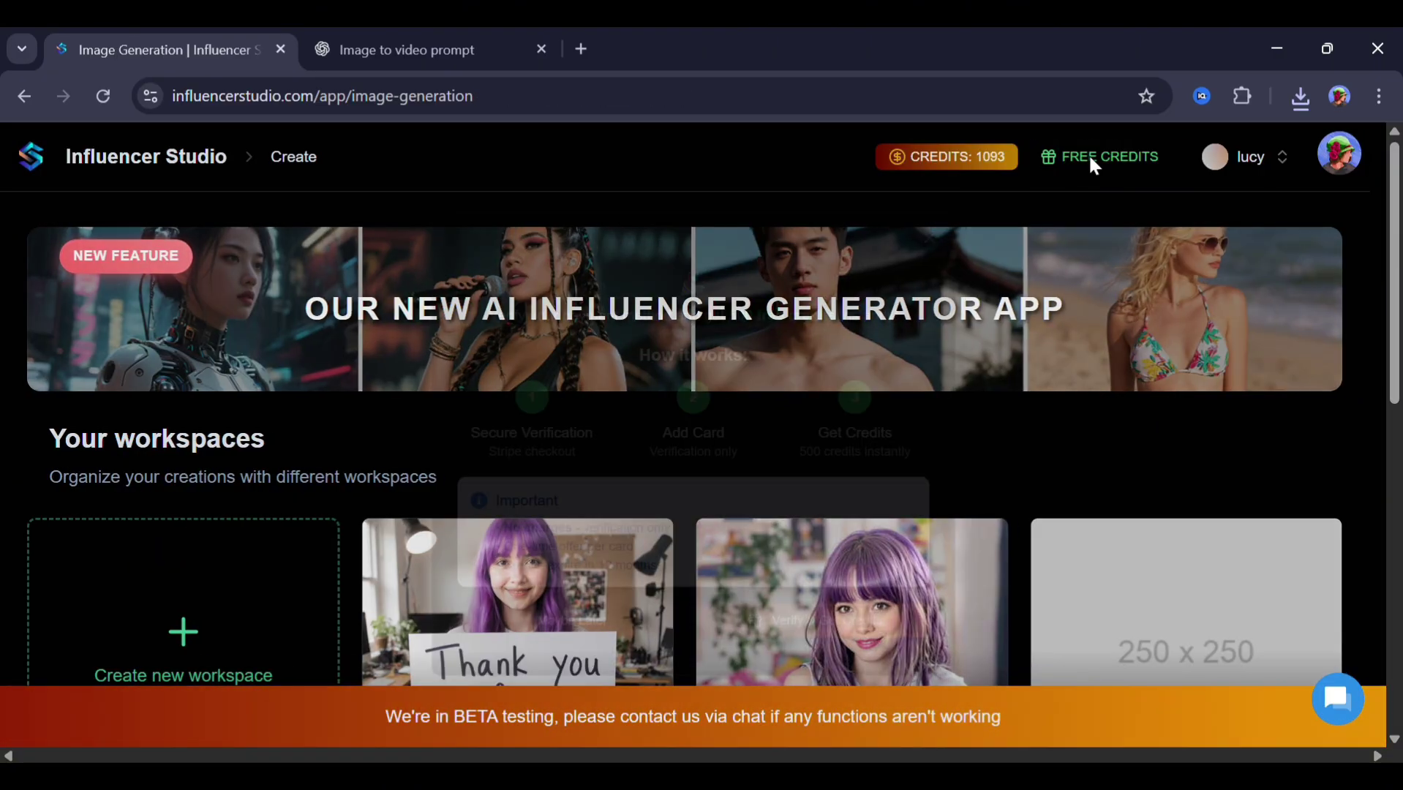
click(1088, 153)
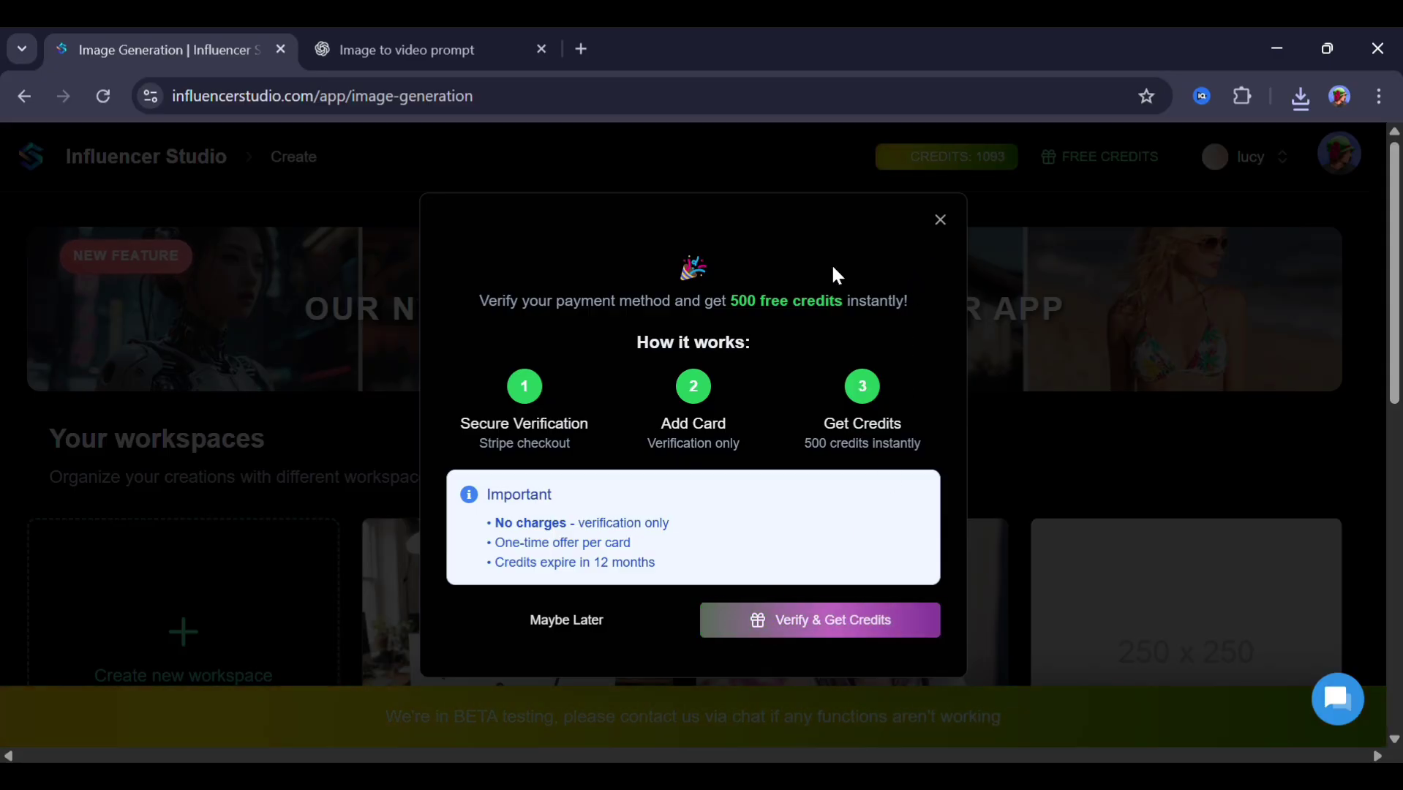
click(941, 220)
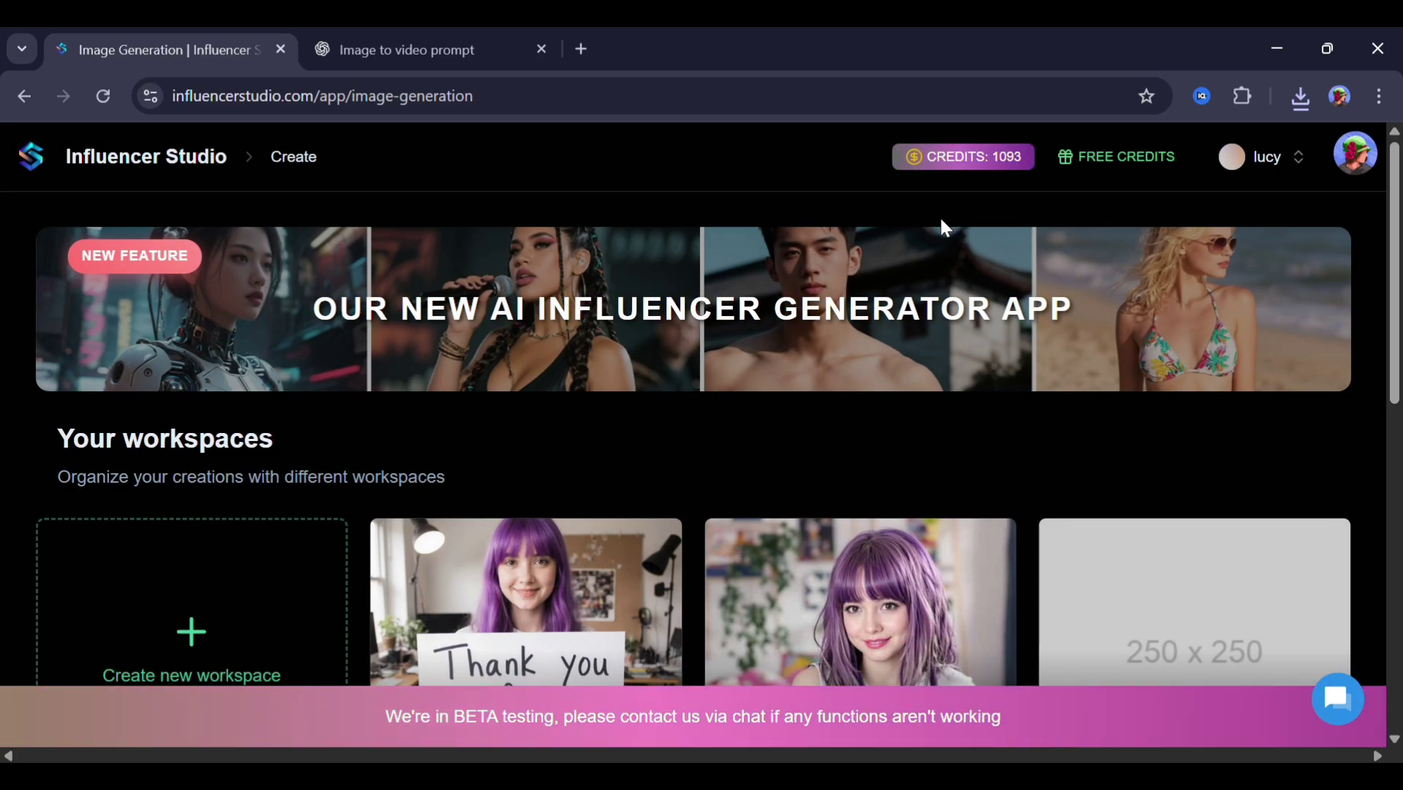